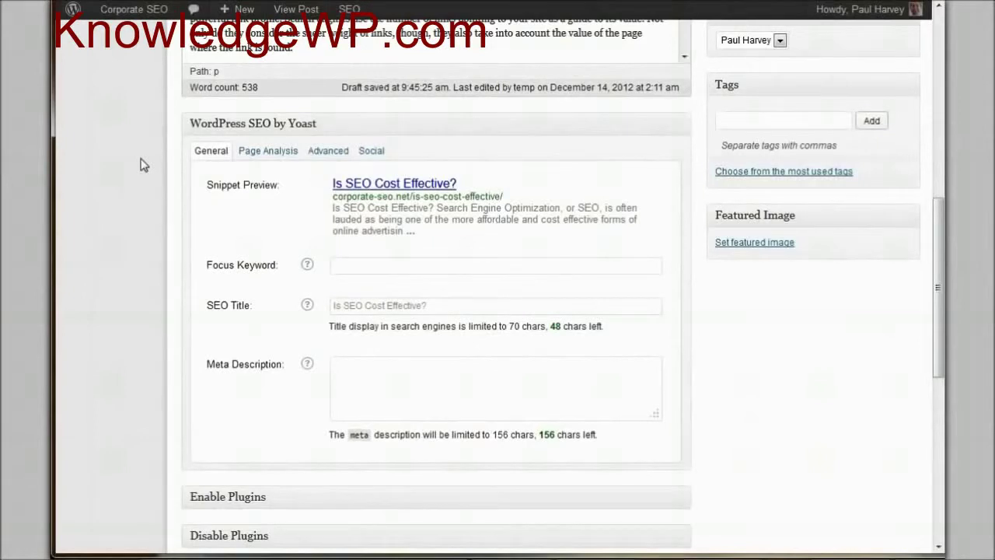
Open the page for adding new plugins and search the plugin directory for "yoast seo"
click(143, 166)
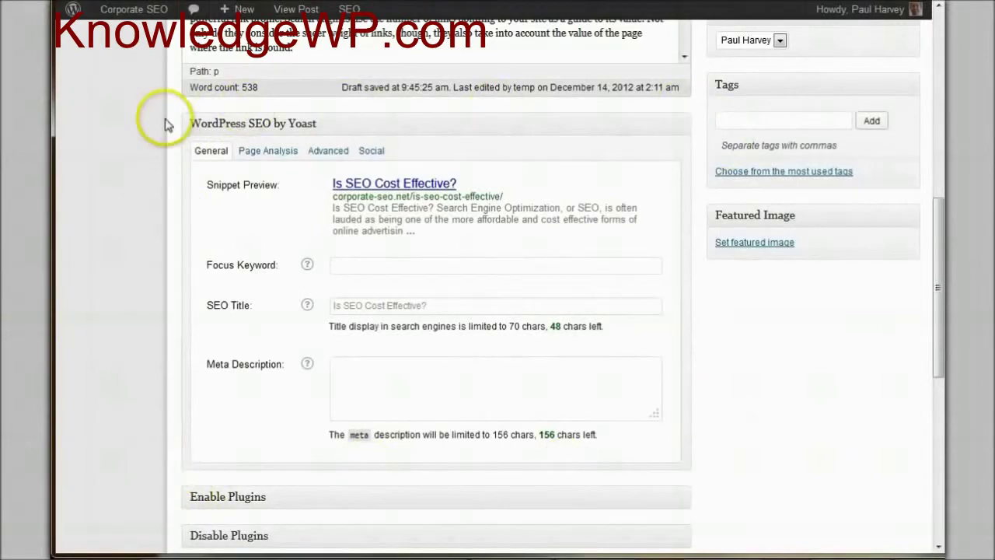
scroll(144, 179, up, 10)
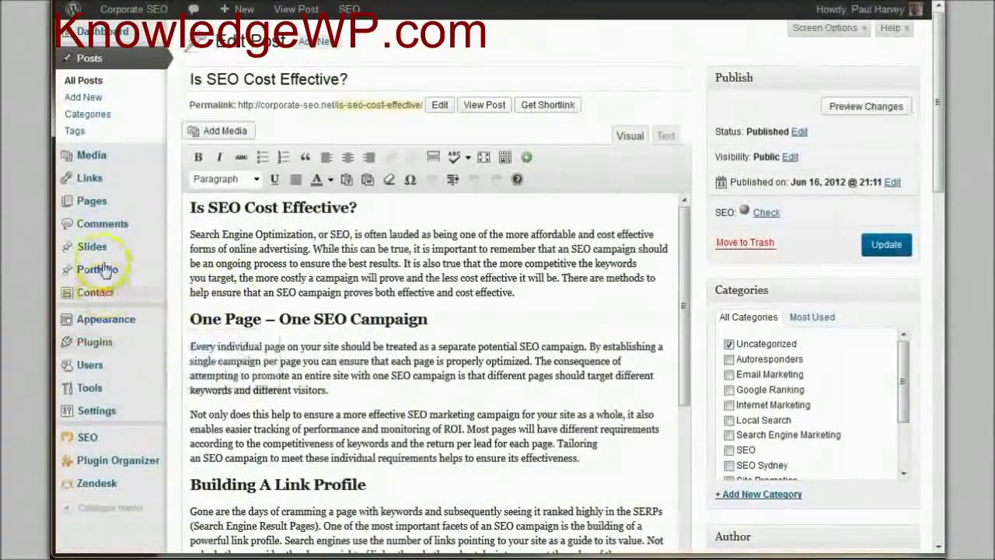
mouse_move(113, 346)
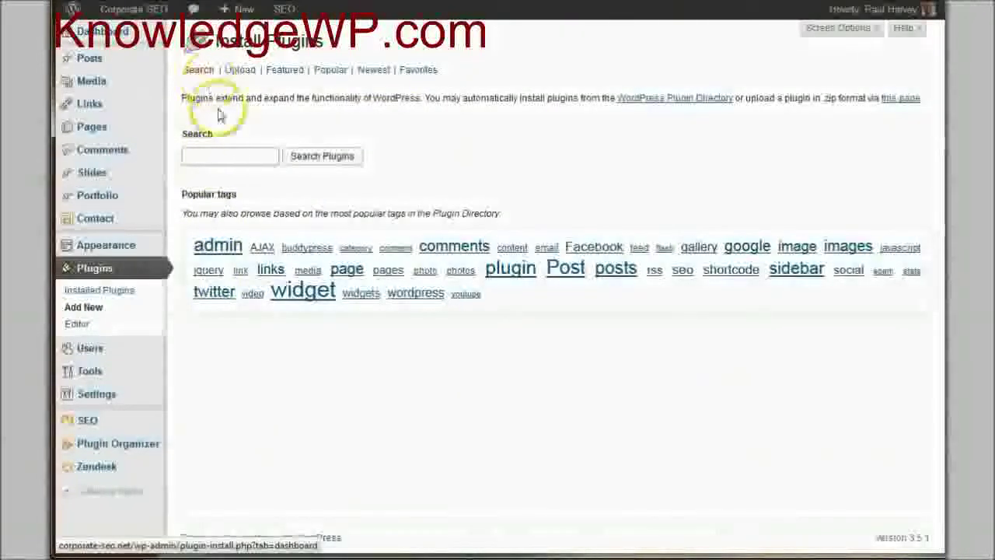
click(227, 155)
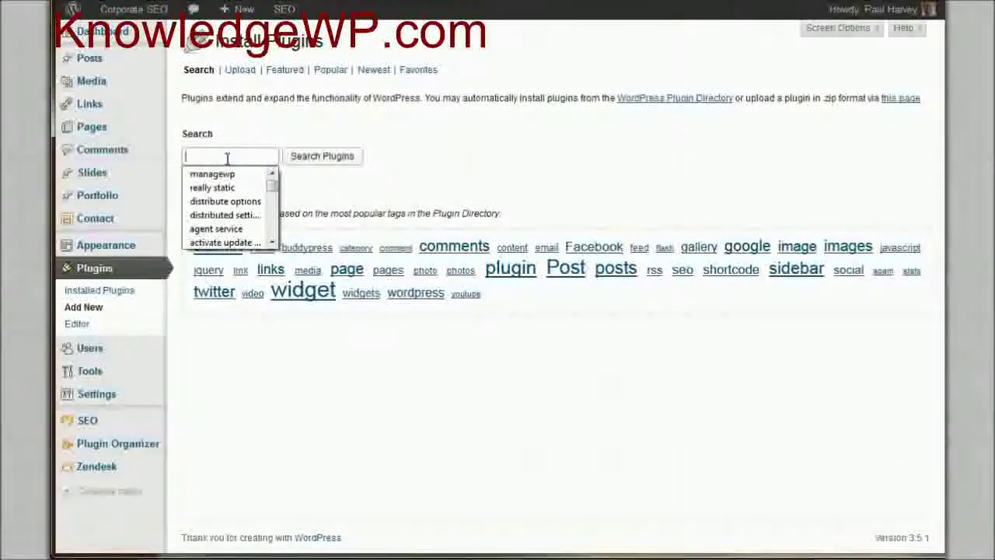
text(d)
key(BackSpace)
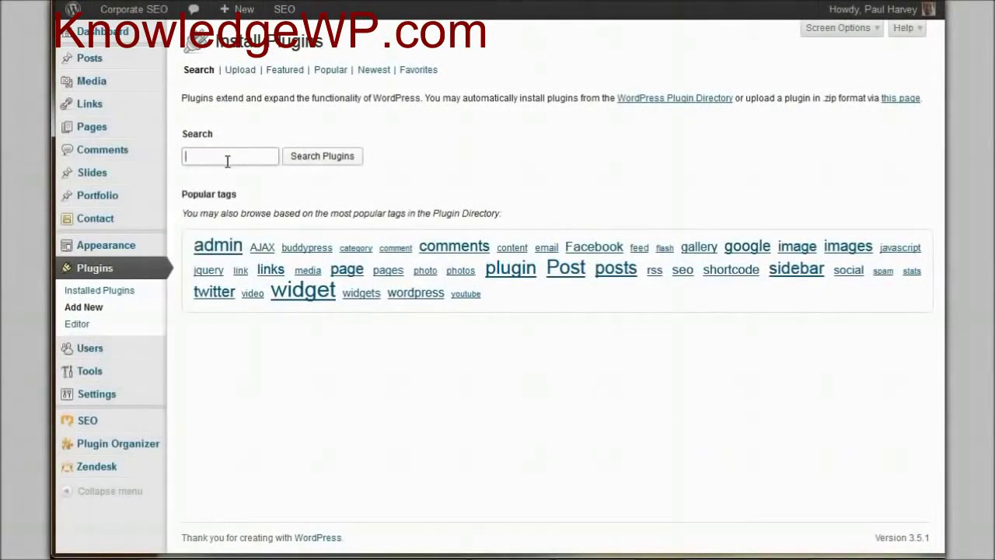
text(yoast)
key(Down)
key(Return)
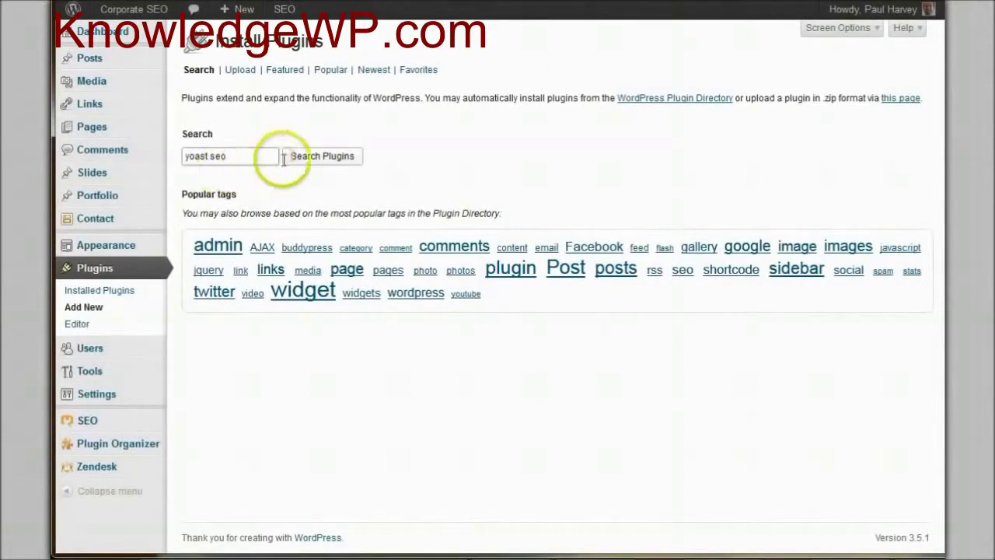
click(340, 164)
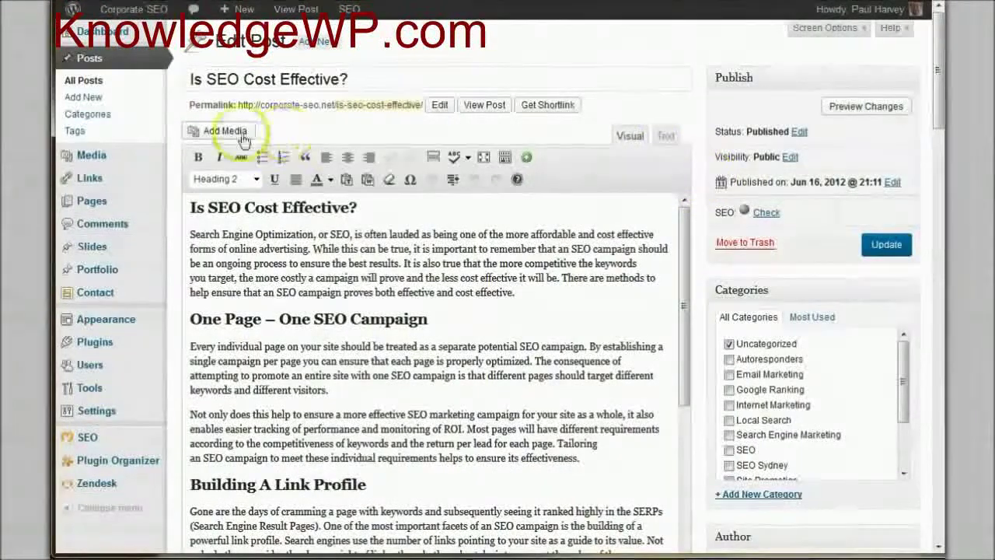
Set the focus keyword of the post "Is SEO Cost Effective?" to "cost effective seo" in the WordPress SEO by Yoast section
mouse_move(92, 210)
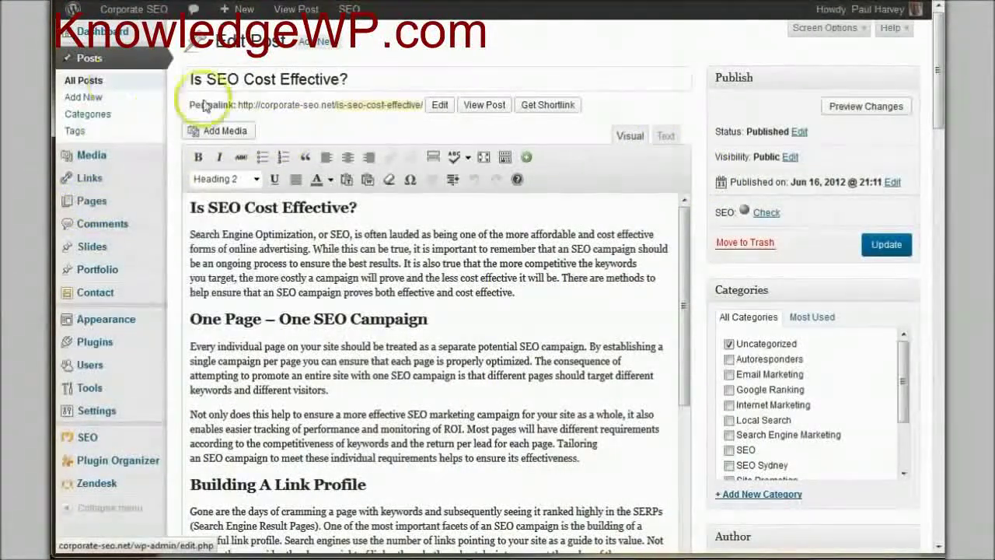
scroll(700, 107, down, 2)
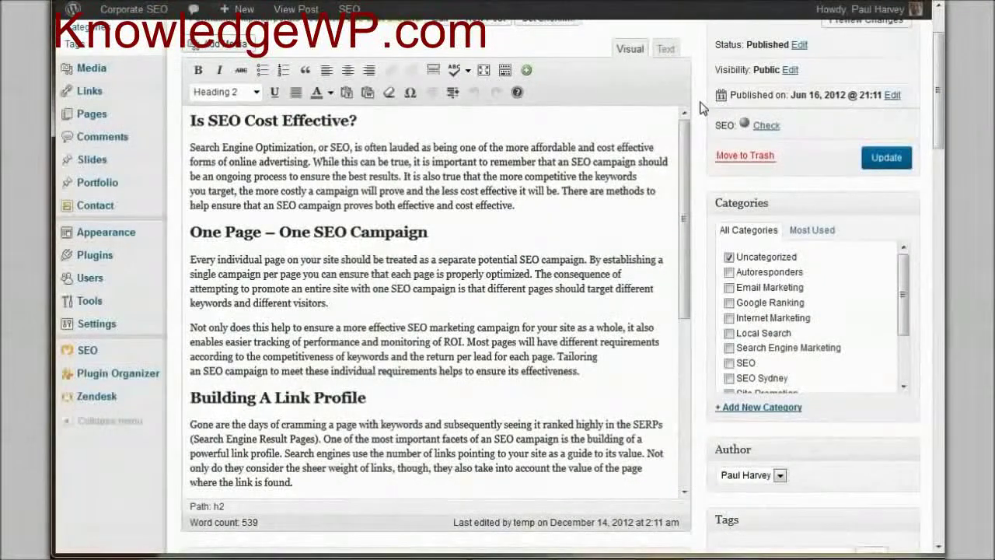
scroll(700, 108, up, 2)
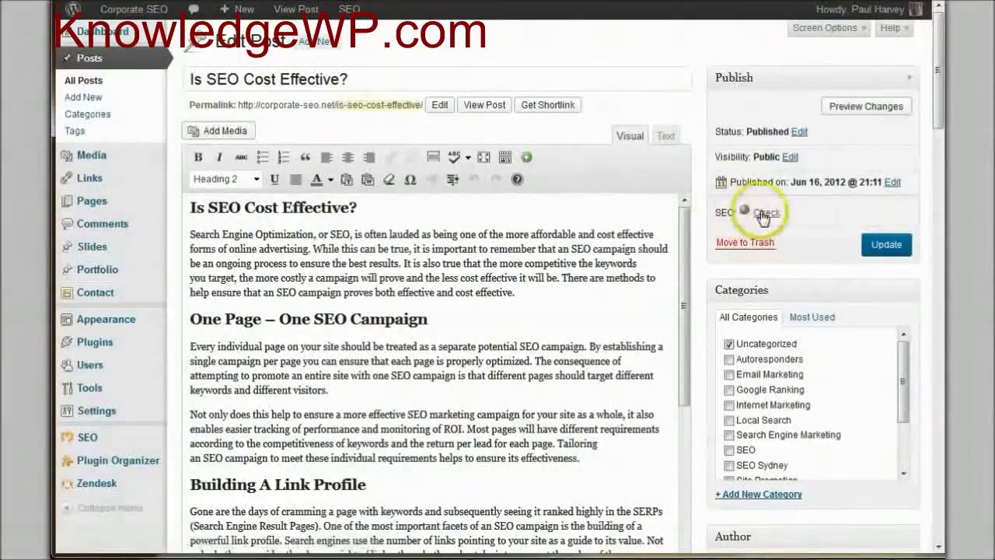
mouse_move(745, 212)
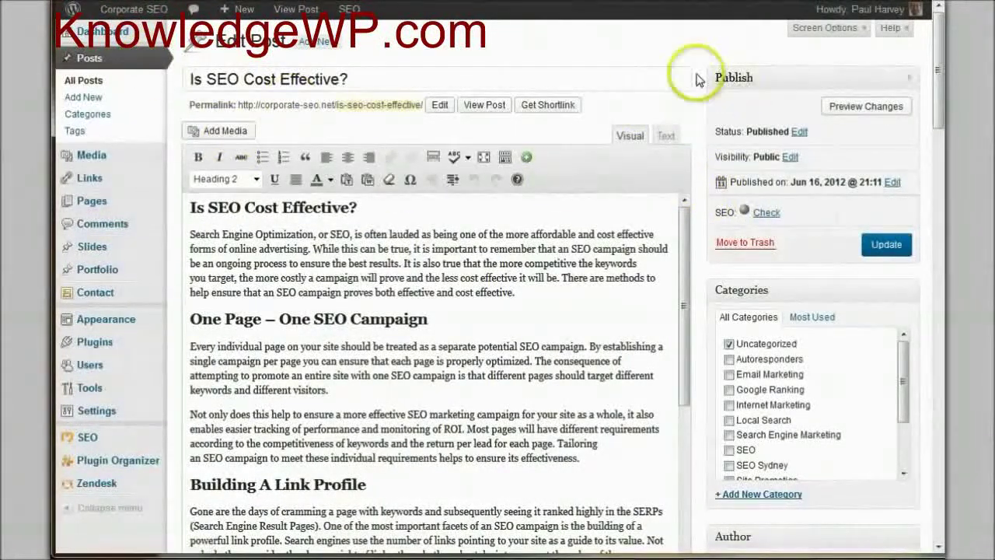
scroll(697, 81, down, 5)
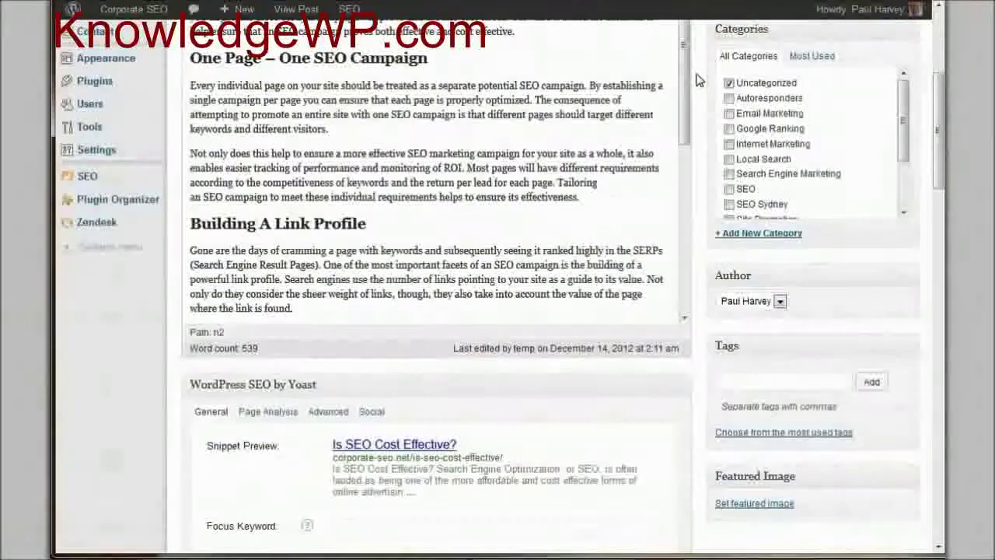
scroll(698, 81, down, 3)
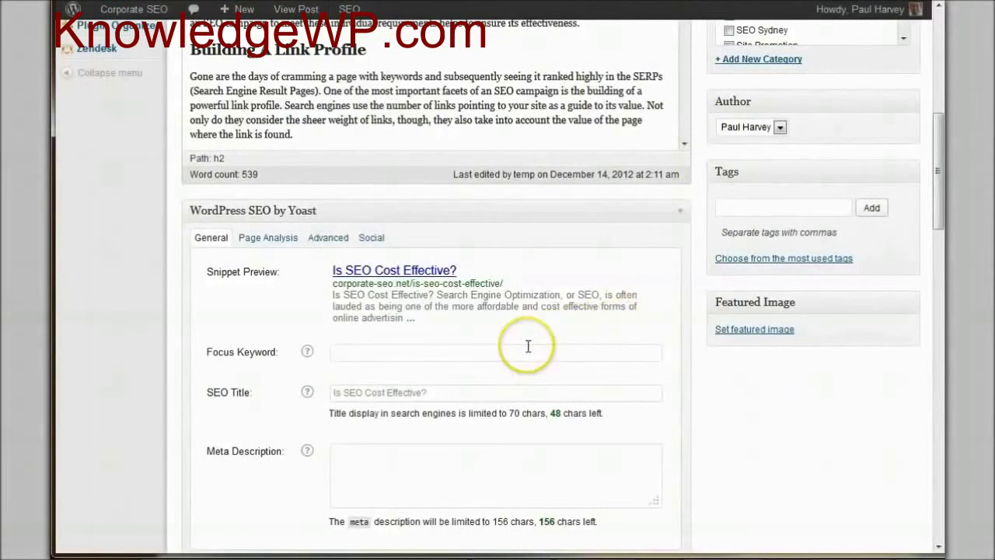
click(430, 354)
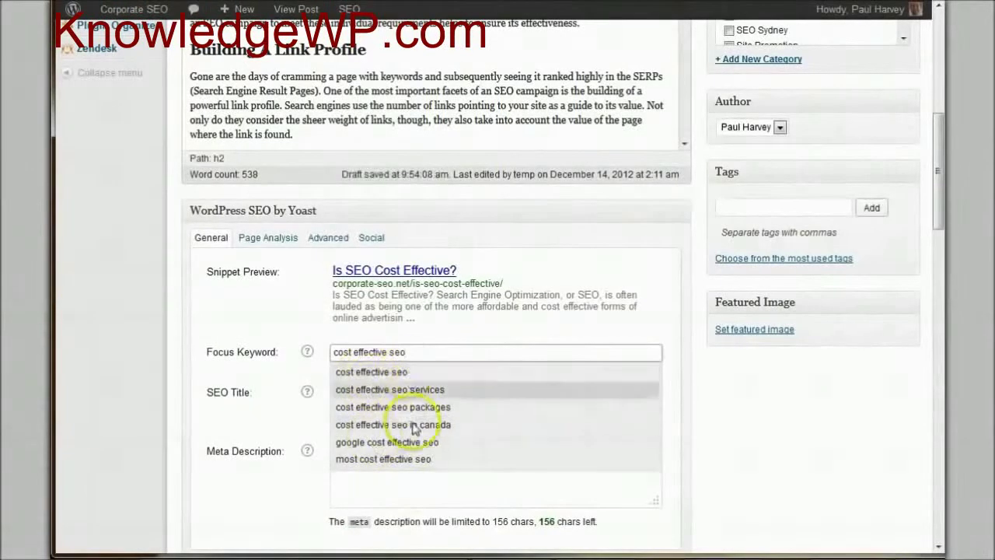
click(729, 393)
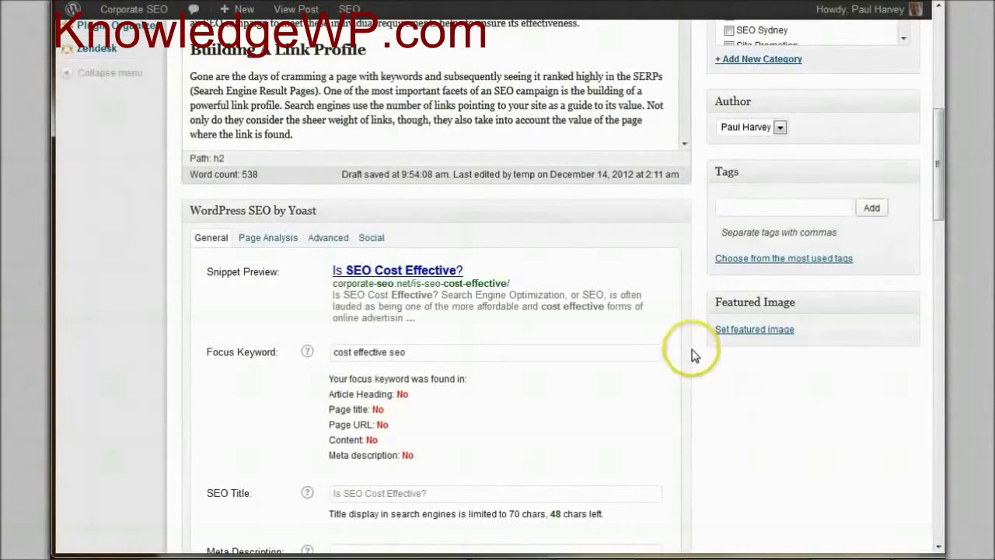
Update the published post to save its focus keyword
scroll(695, 357, down, 3)
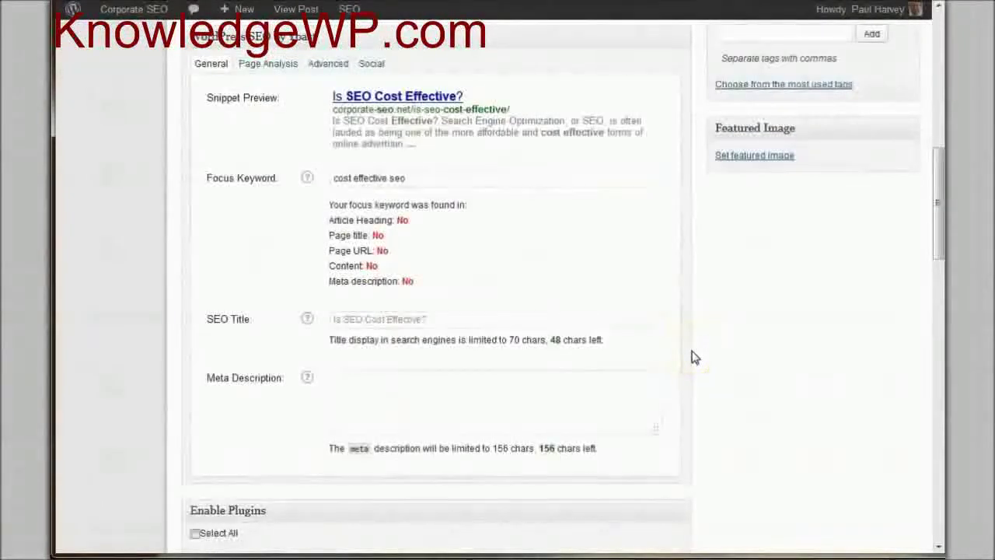
scroll(694, 357, up, 8)
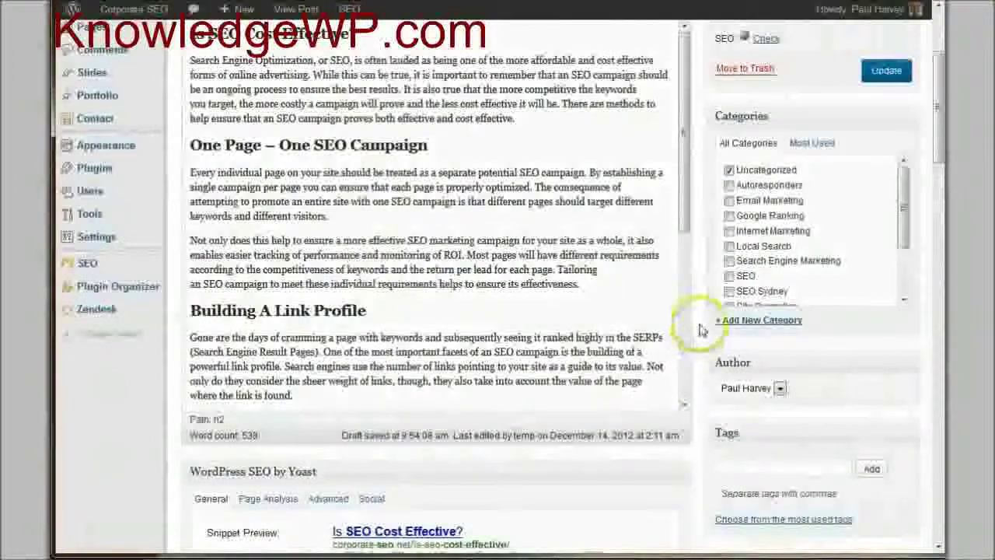
scroll(693, 314, up, 3)
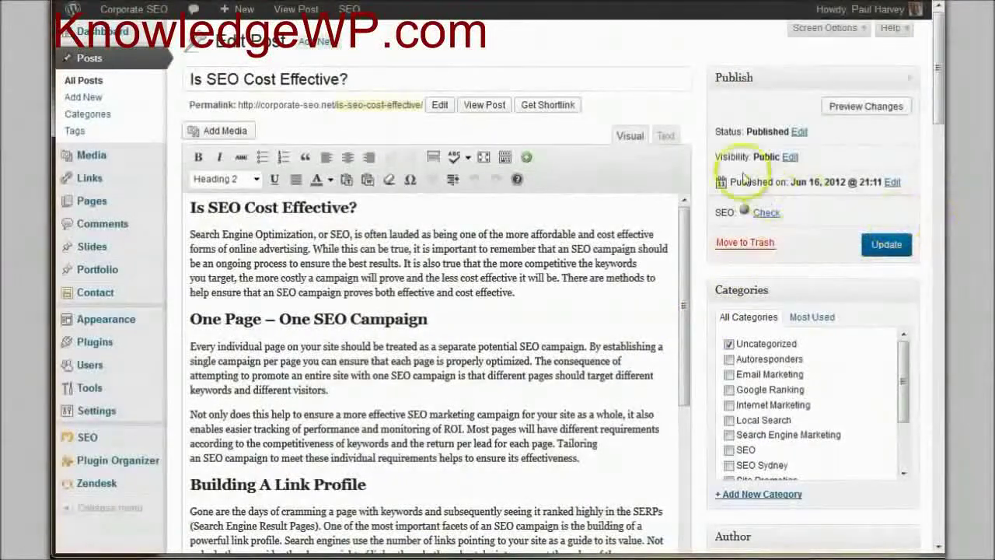
click(901, 255)
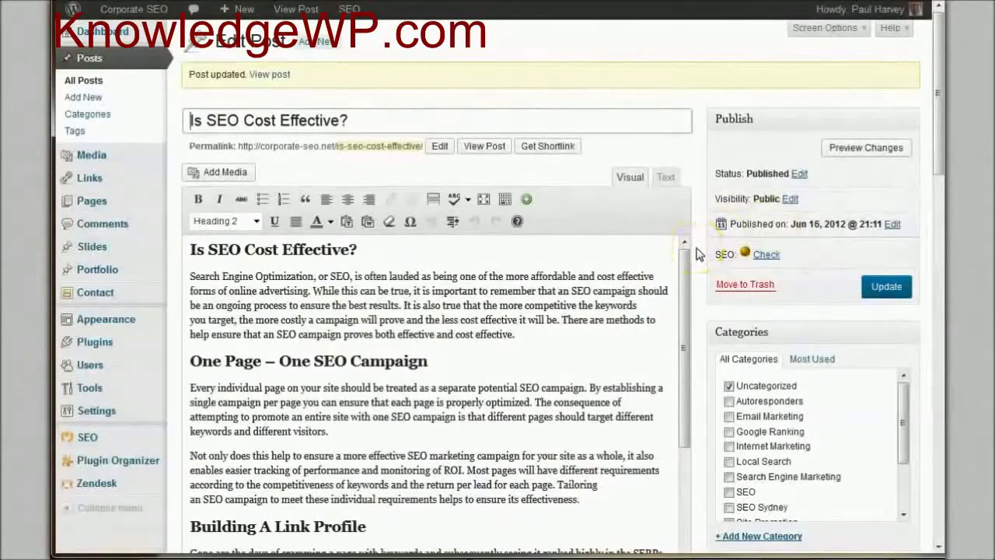
Examine the post's SEO rating, the snippet preview and the places checked for the focus keyword
scroll(696, 254, down, 1)
scroll(697, 253, down, 6)
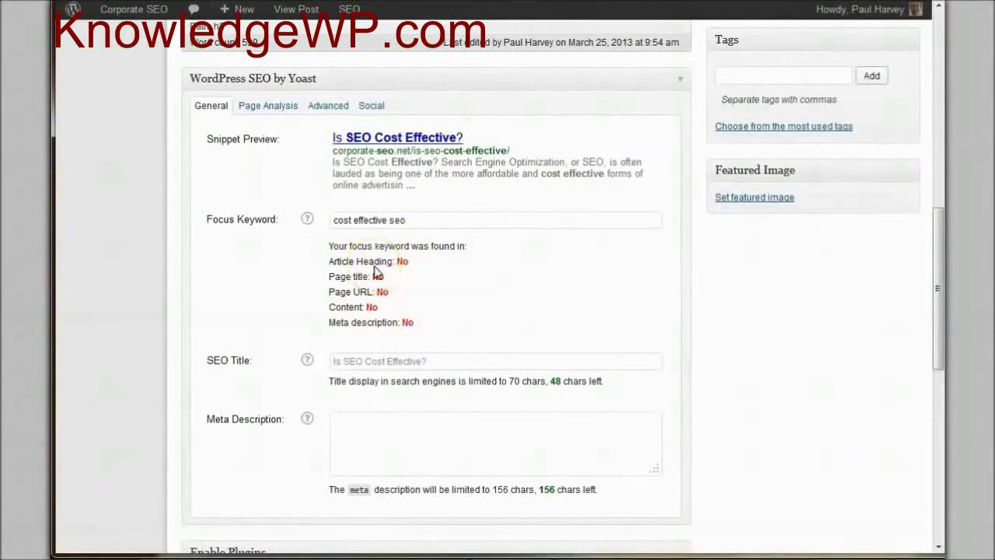
scroll(757, 333, up, 6)
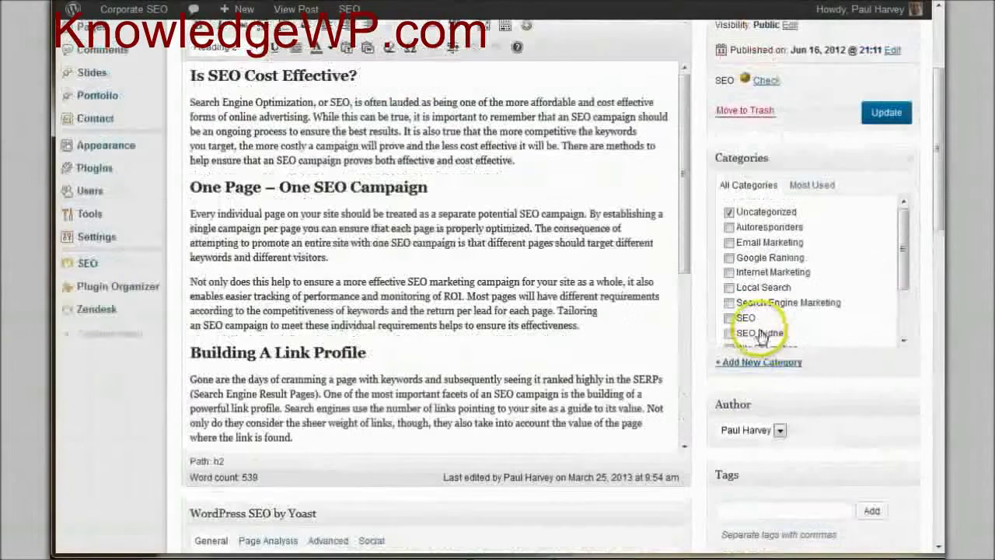
mouse_move(749, 87)
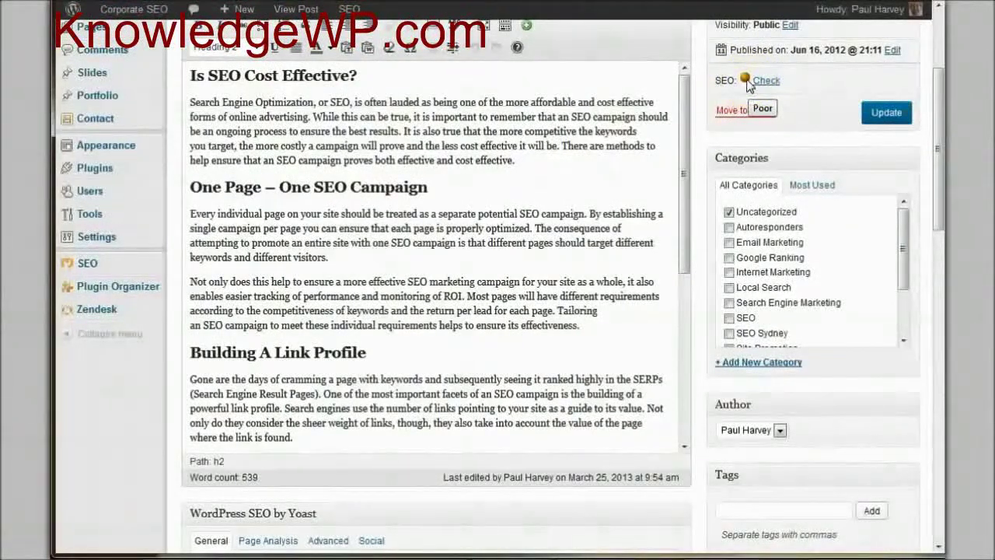
scroll(702, 124, down, 6)
scroll(700, 126, up, 3)
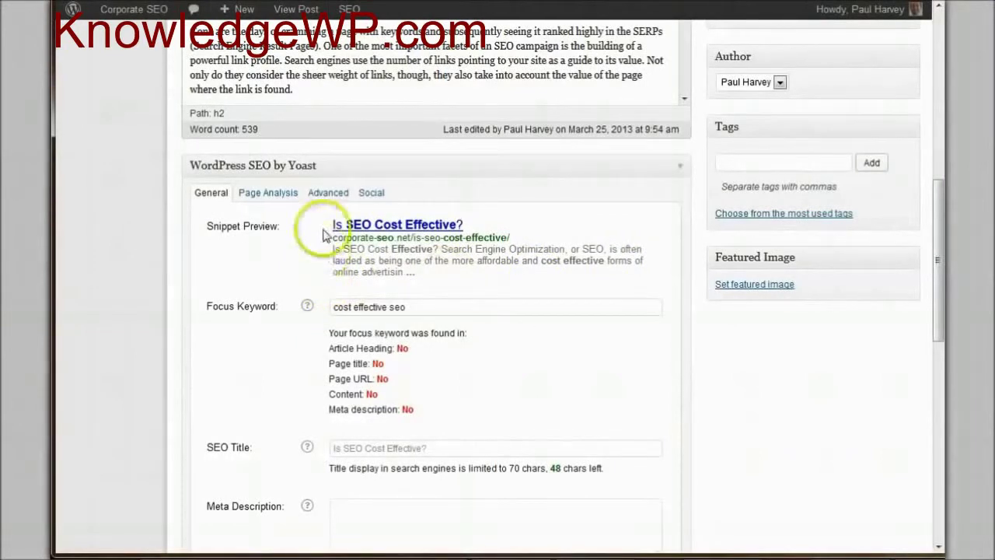
click(404, 305)
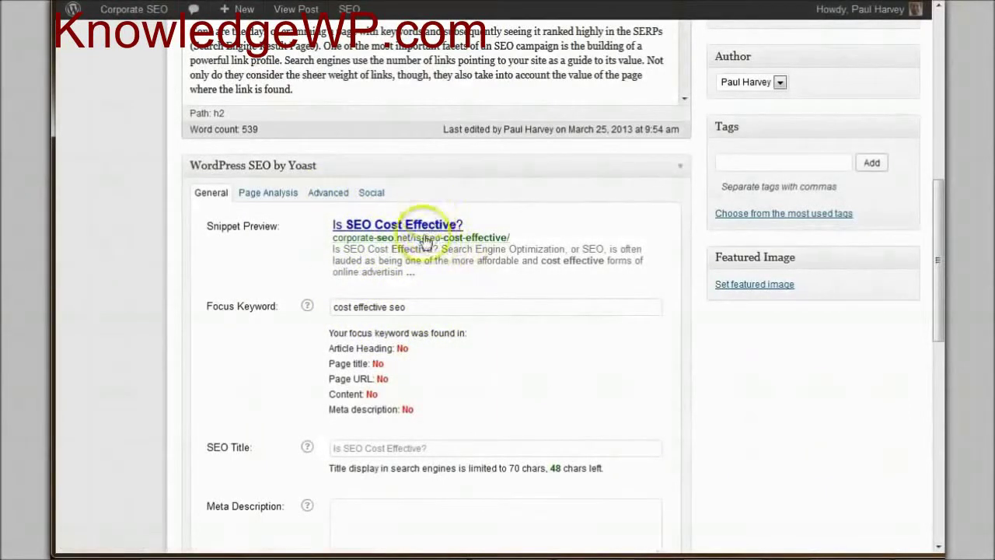
click(421, 311)
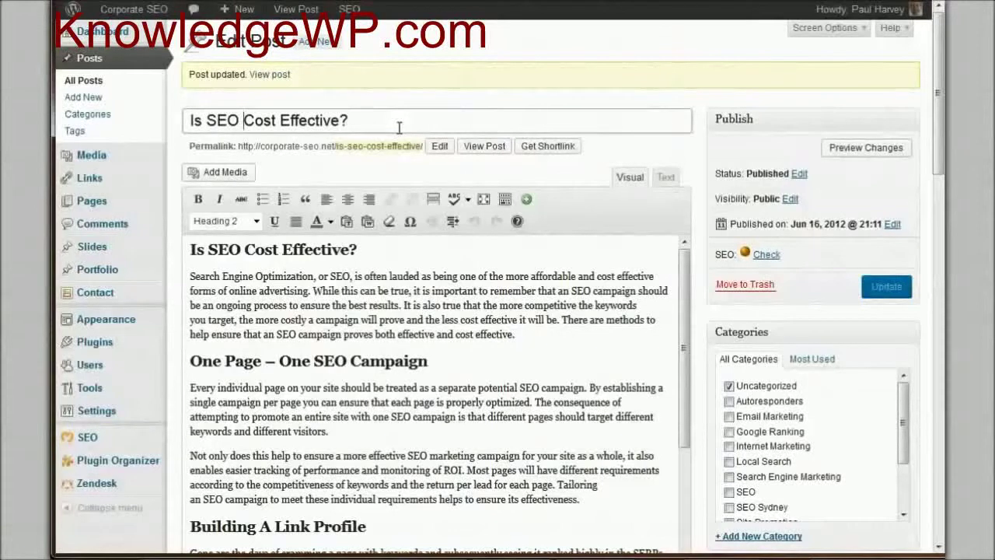
Reword the post title to "Is it Cost Effective? SEO in the spotlight."
text(EO)
key(ctrl+shift+Right)
key(Delete)
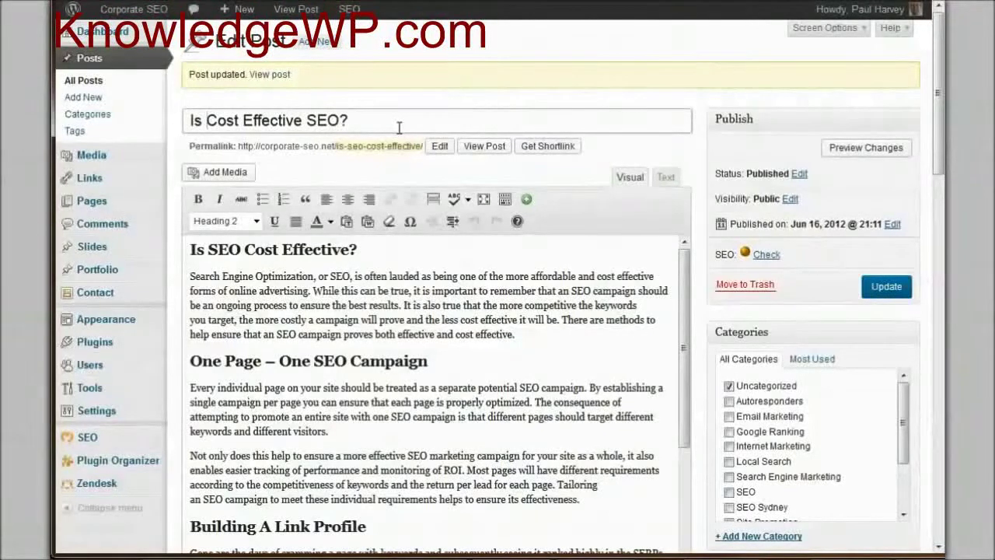
text(it)
key(ctrl+Right)
key(ctrl+Right)
key(ctrl+Right)
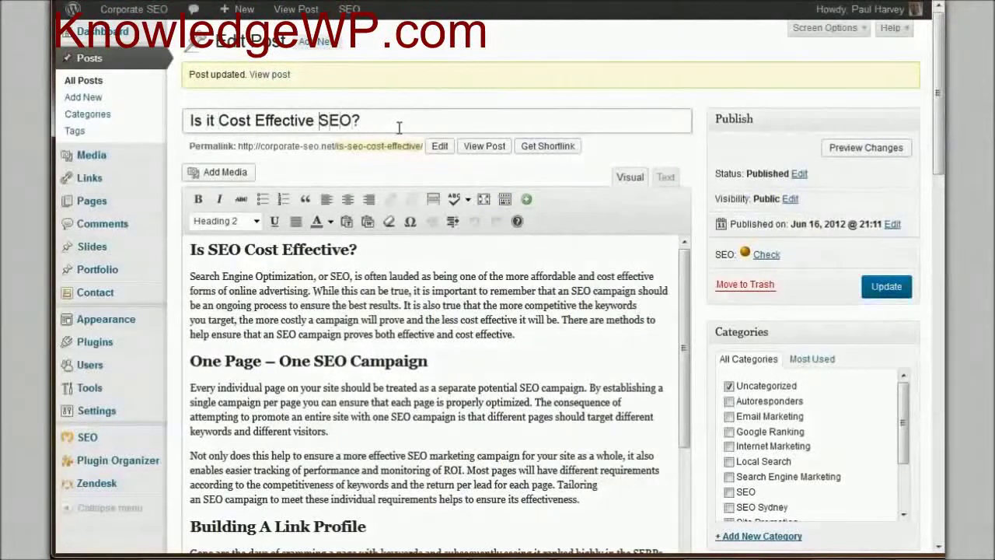
key(Left)
text(?)
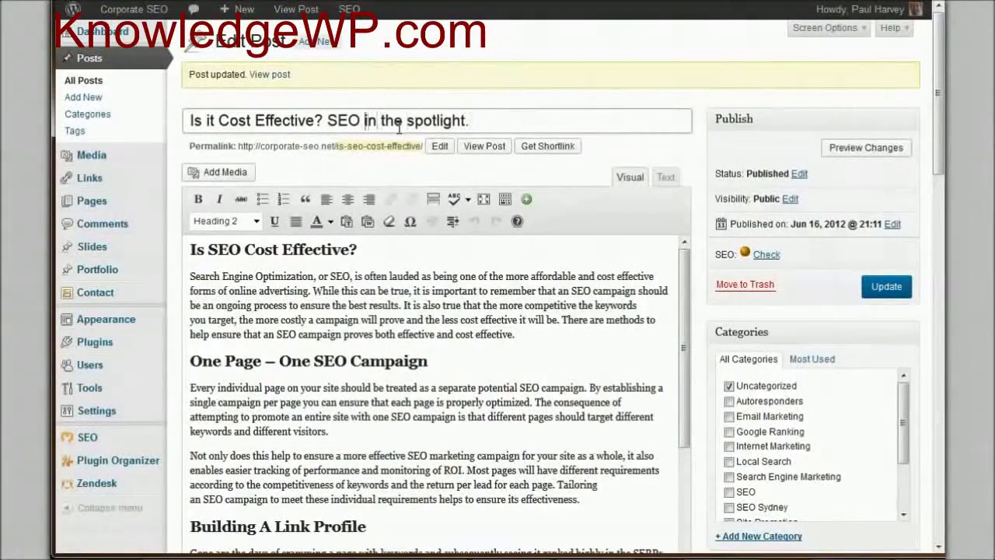
Update the post with its reworded title and review the focus keyword check in the Yoast section
key(ctrl+shift+Left)
key(ctrl+shift+Left)
key(ctrl+shift+Left)
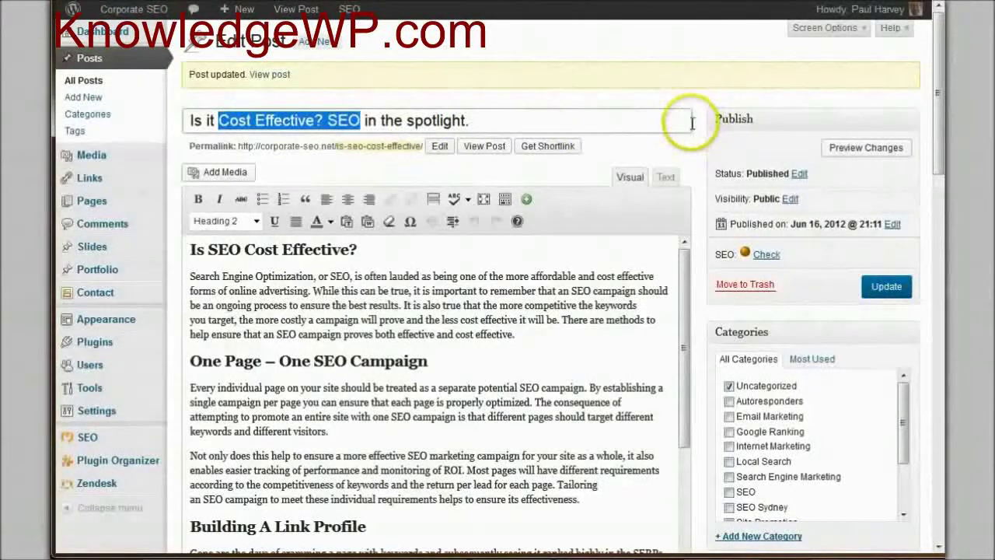
click(887, 288)
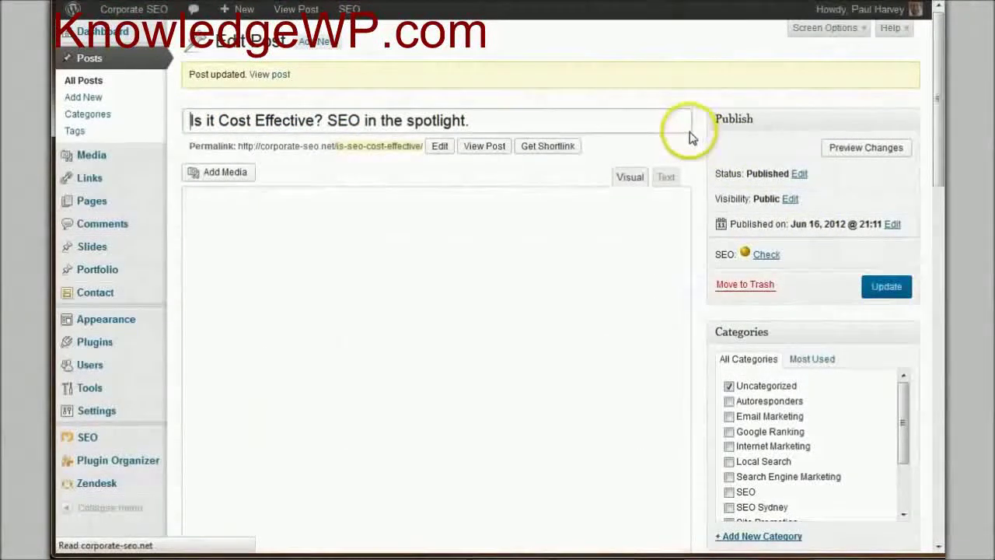
scroll(709, 166, down, 5)
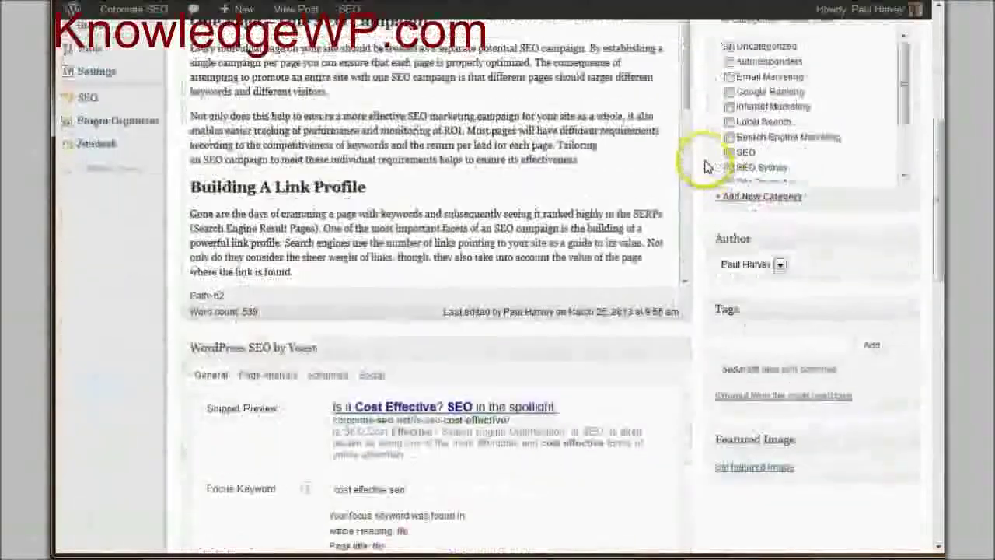
scroll(709, 166, down, 3)
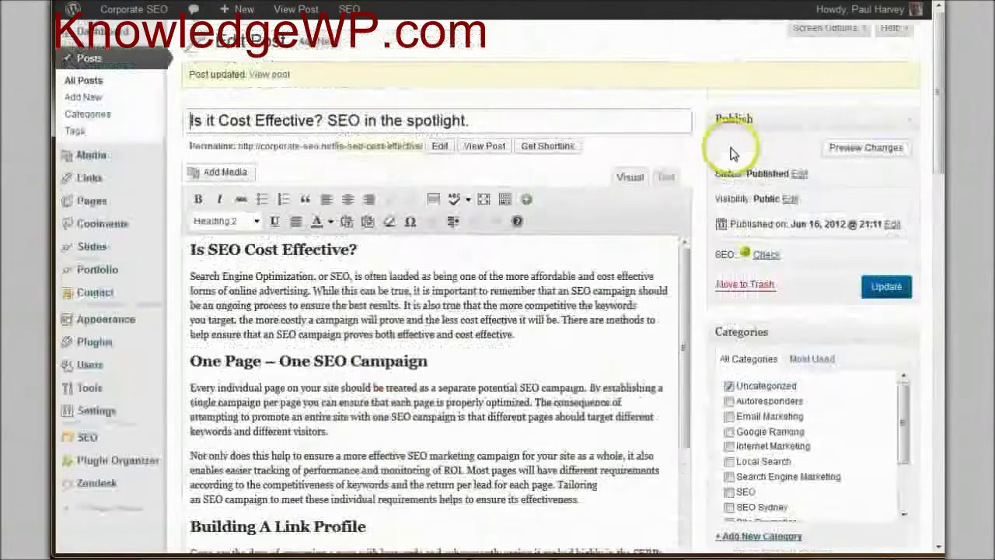
scroll(728, 151, down, 10)
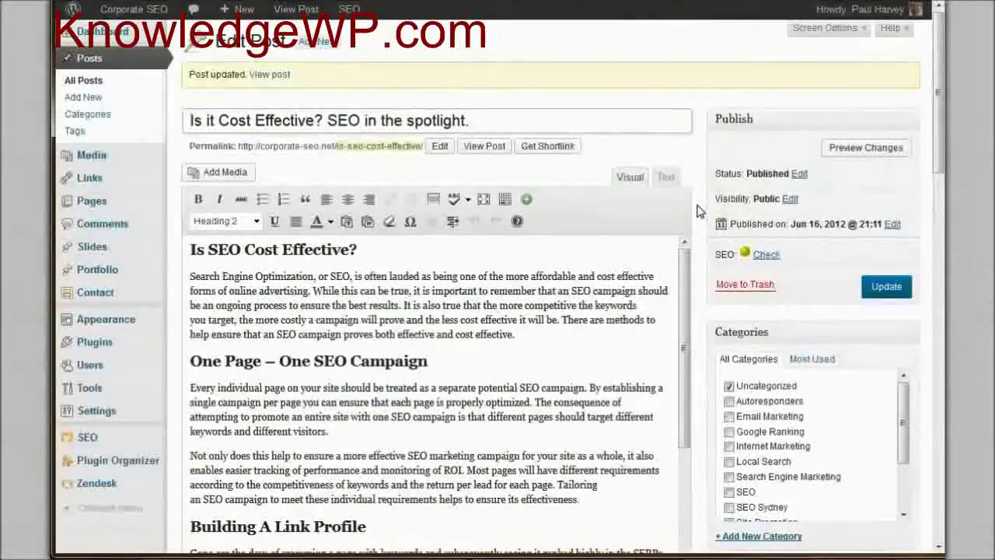
click(208, 250)
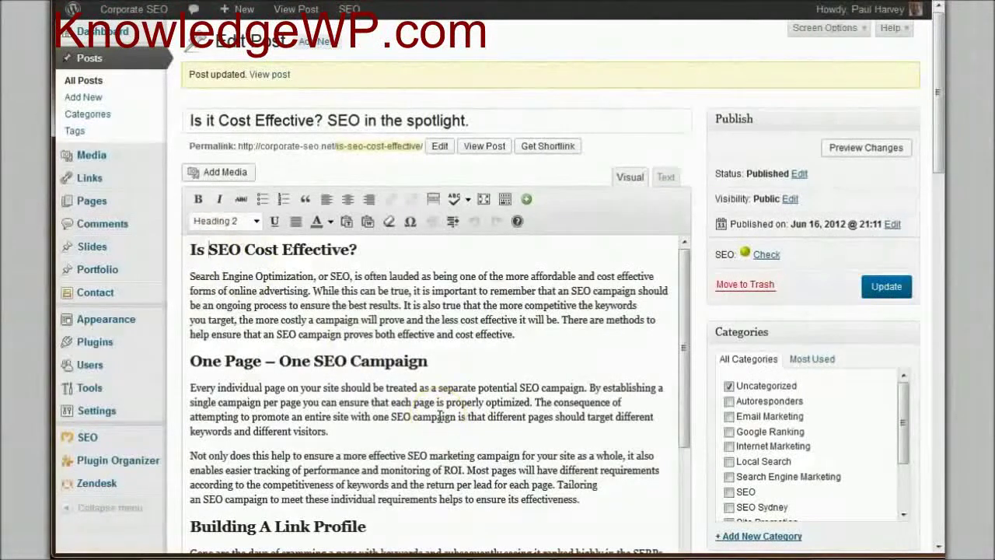
key(ctrl+shift+Right)
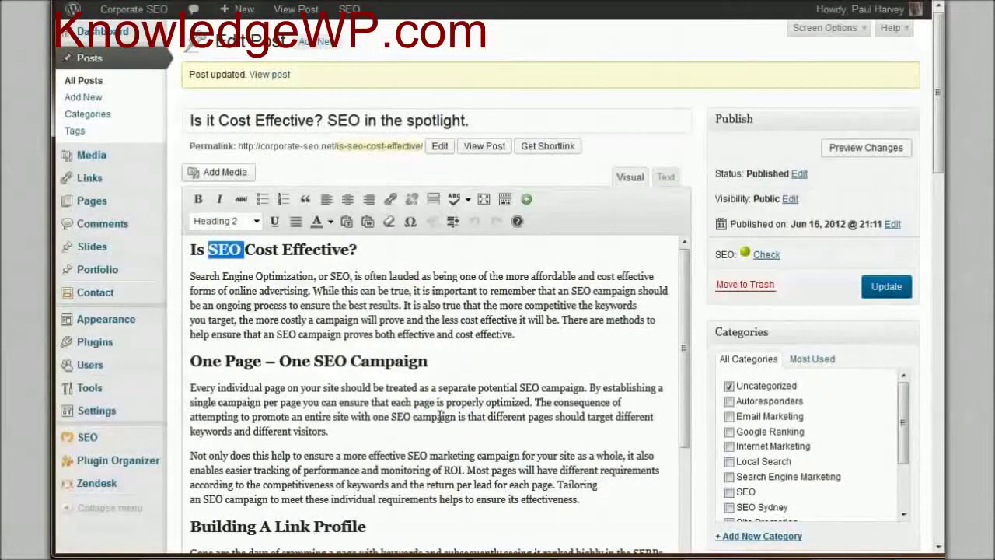
key(Right)
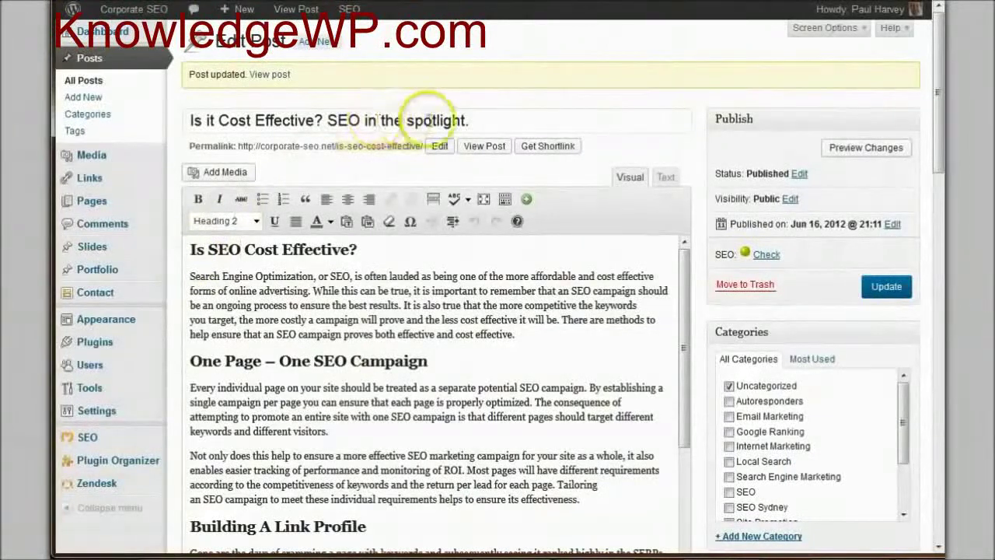
Reword the post title to "Is it Cost Effective? SEO and your wallet." and check the snippet preview in the Yoast section
click(441, 120)
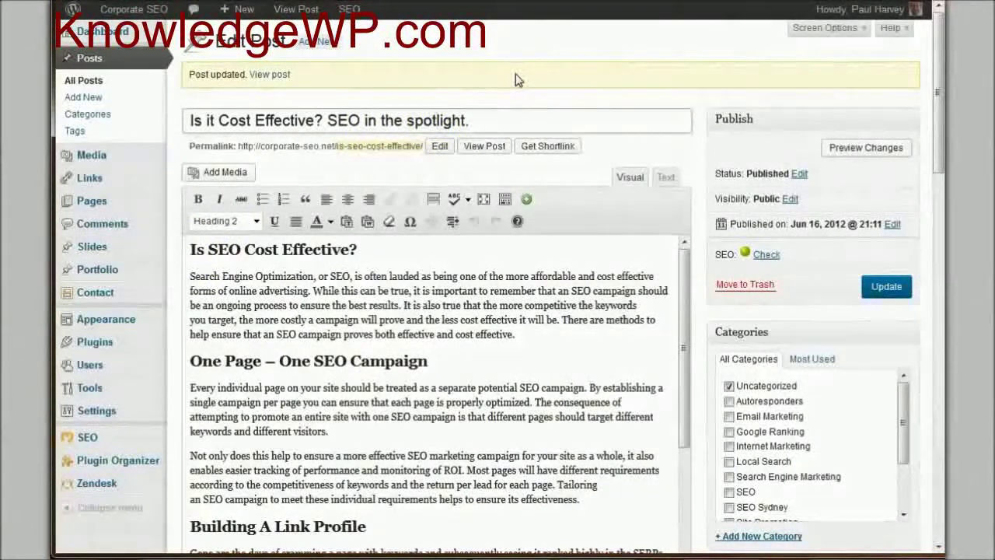
key(ctrl+shift+Left)
key(ctrl+shift+Left)
text(and )
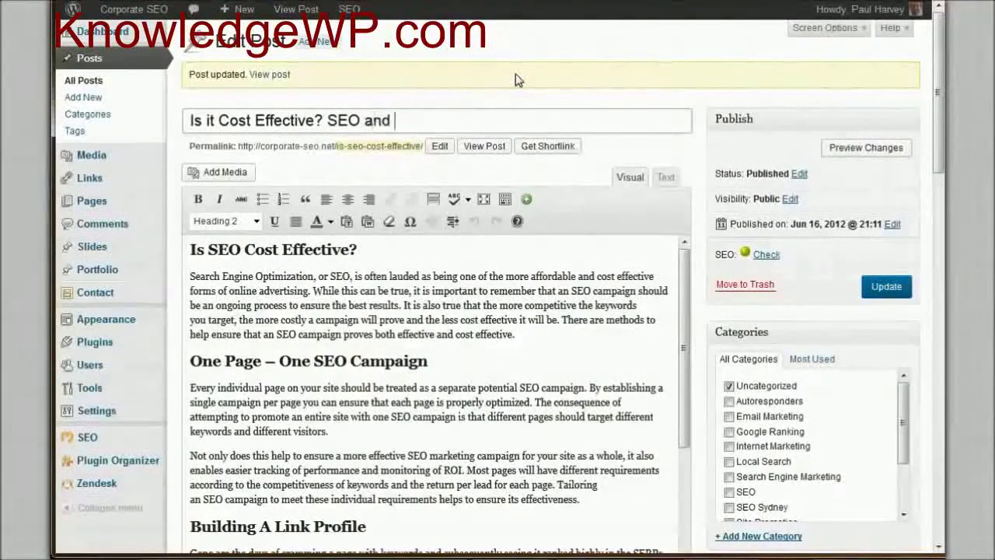
text(your wallet.)
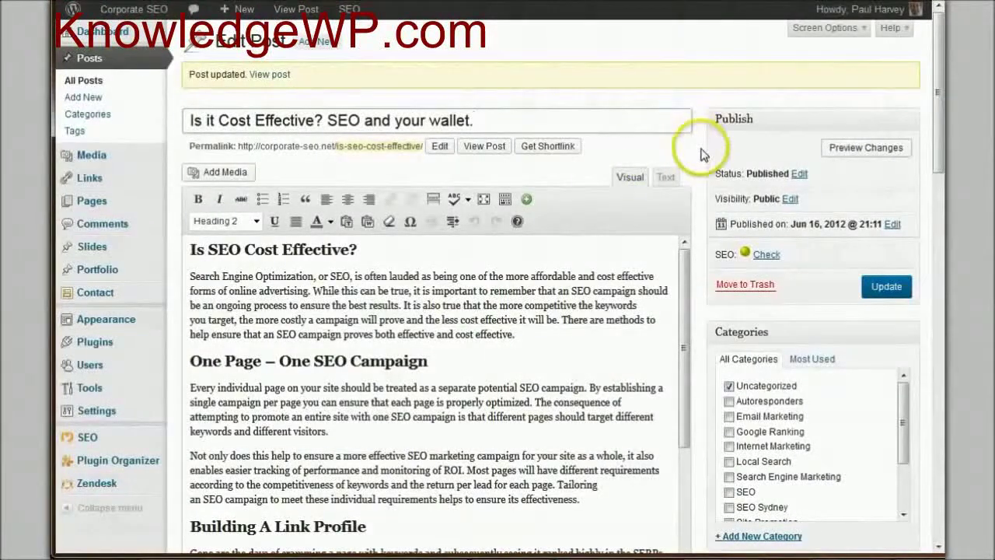
scroll(717, 201, down, 7)
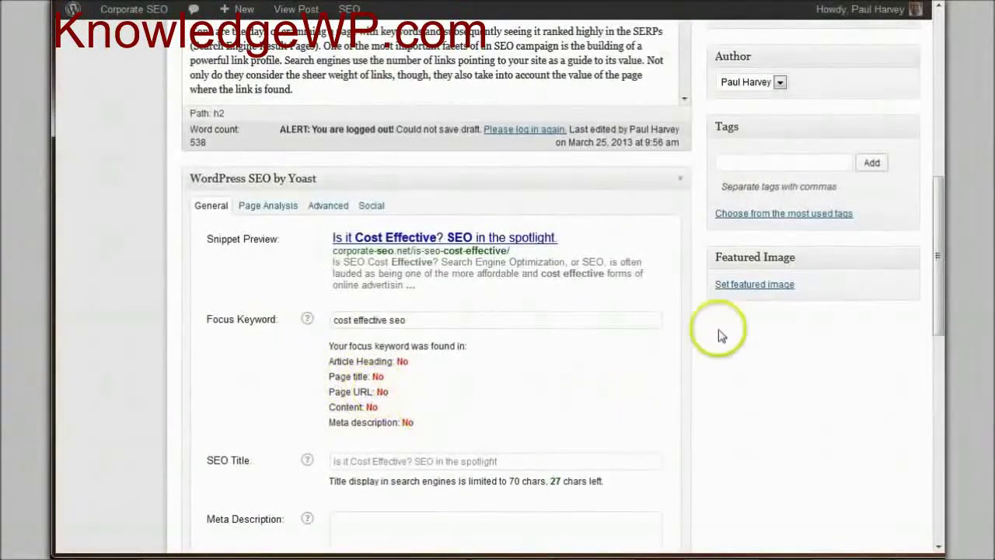
scroll(709, 319, up, 8)
scroll(699, 80, up, 1)
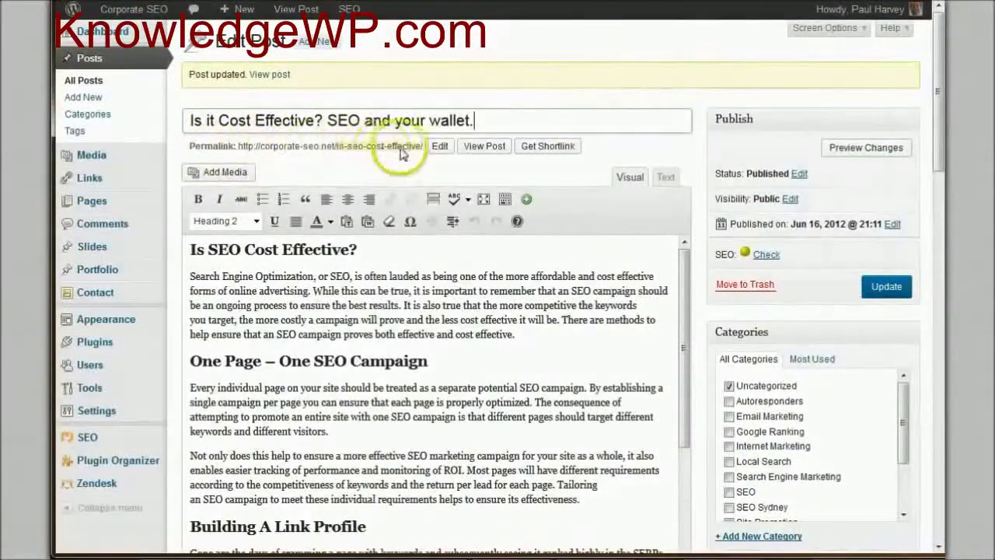
Try to change the post's permalink slug to "cost-effective-seo" and update the post
click(442, 148)
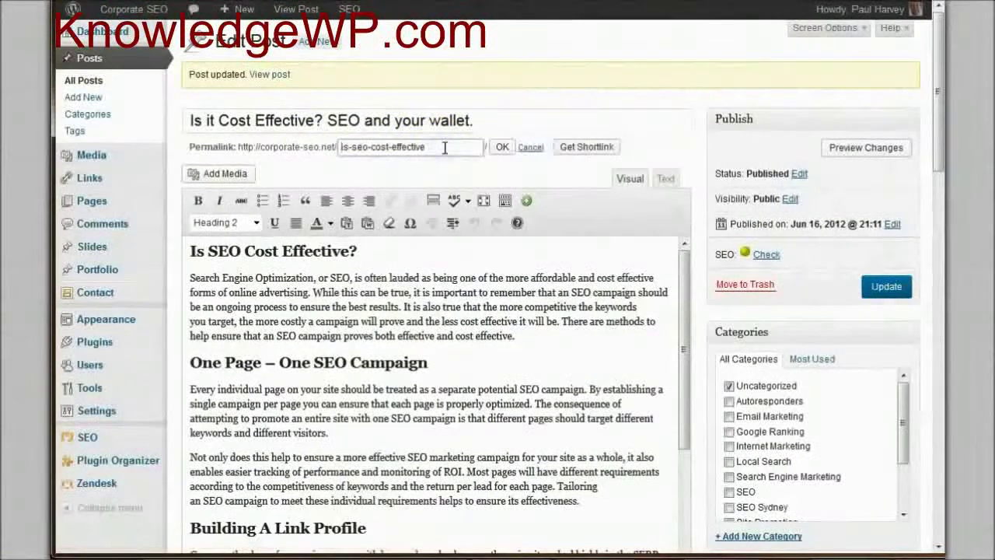
key(Delete)
key(Delete)
key(Delete)
key(Delete)
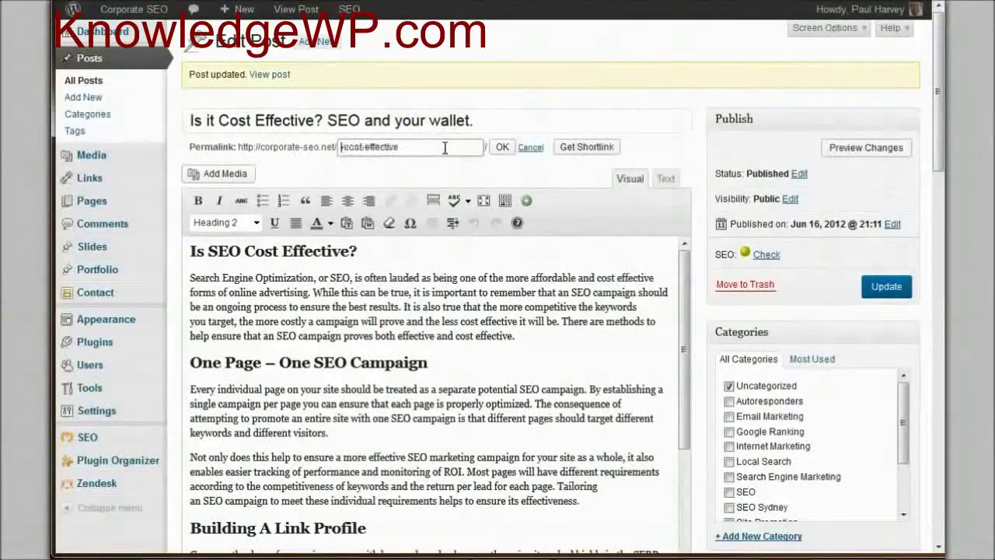
text(-seo)
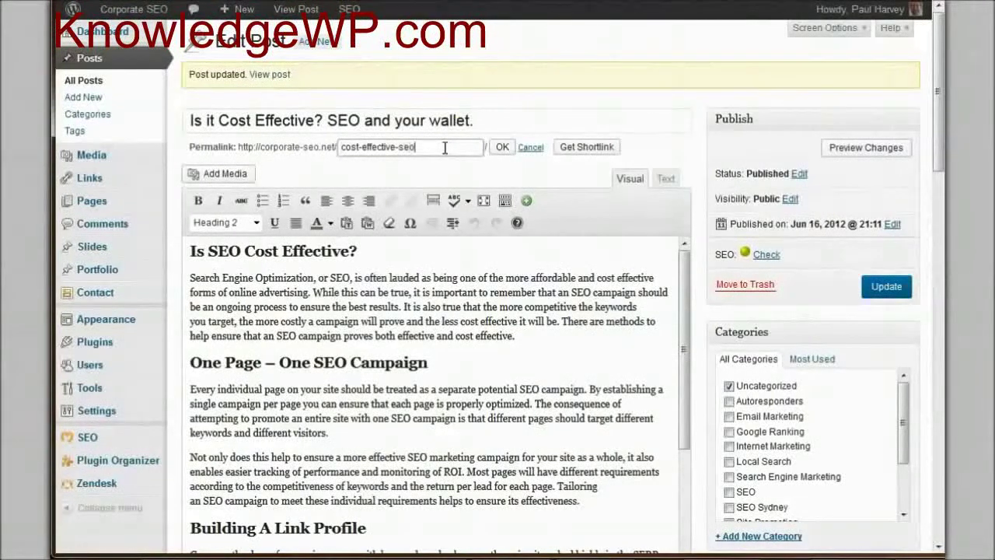
click(502, 147)
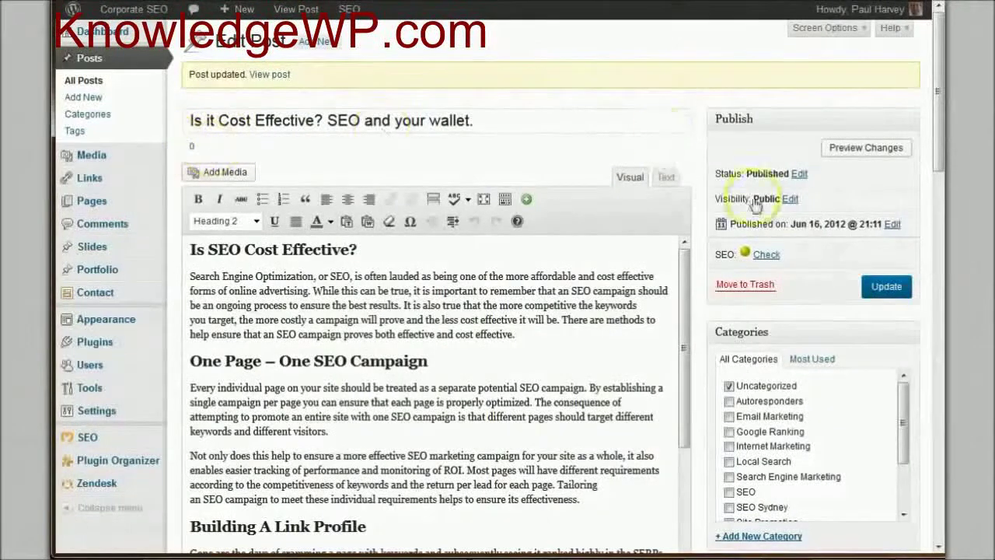
click(892, 287)
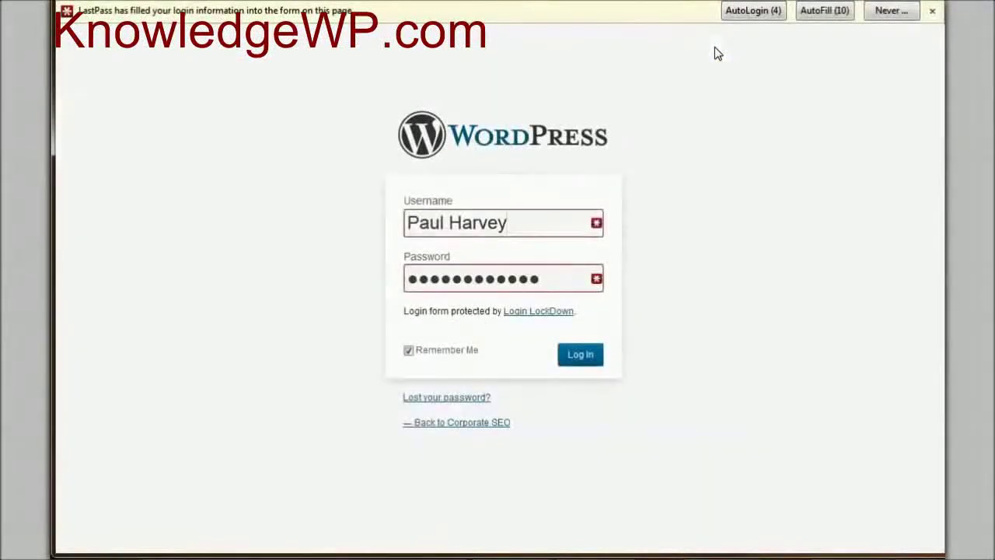
Log back in with the saved credentials and open "Is it Cost Effective? SEO in the spotlight." by searching the posts for "cost effective"
click(741, 142)
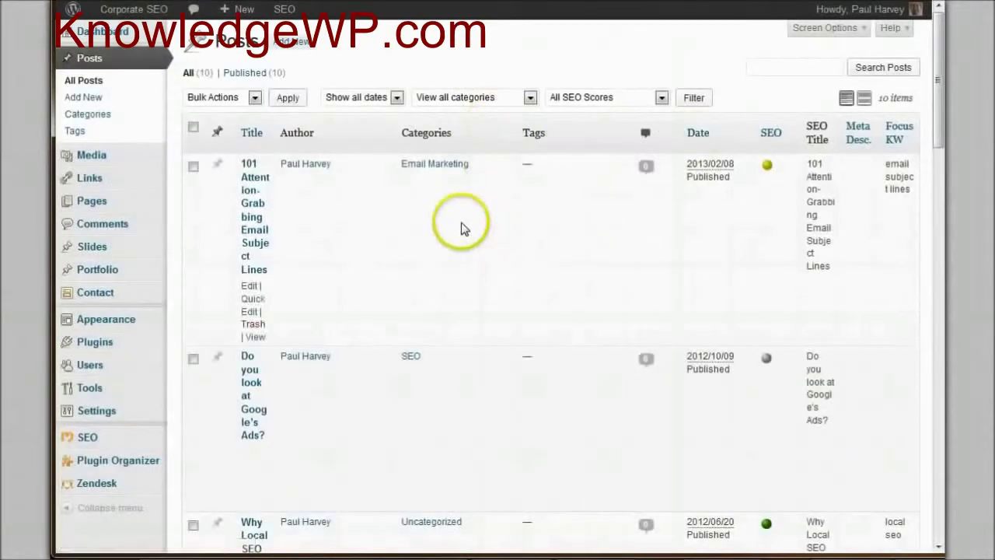
click(755, 65)
text(cost effective)
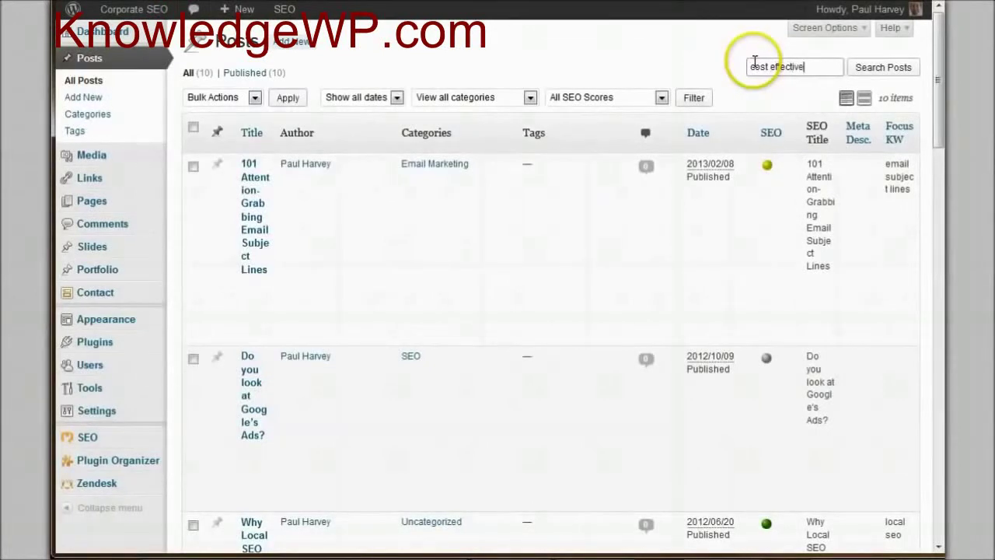
key(Return)
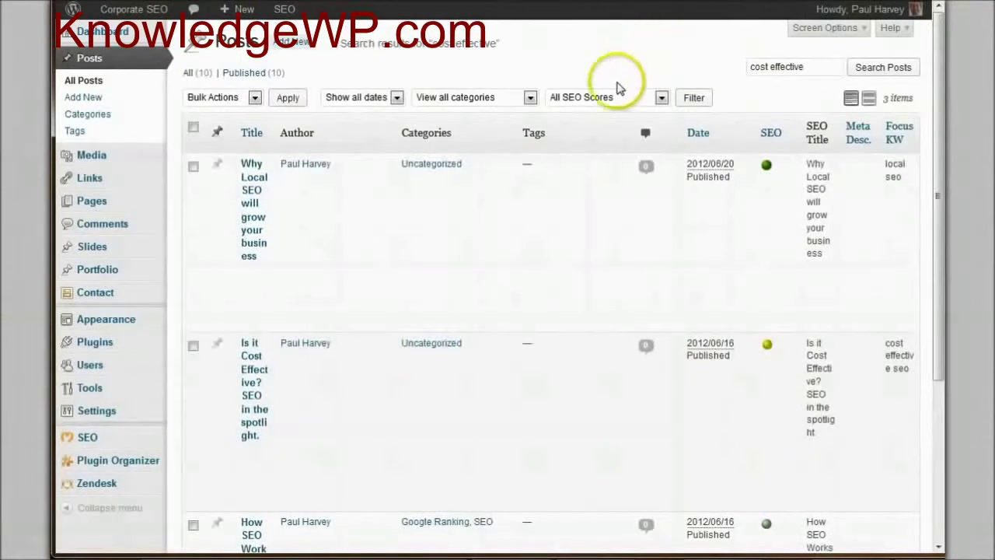
click(255, 406)
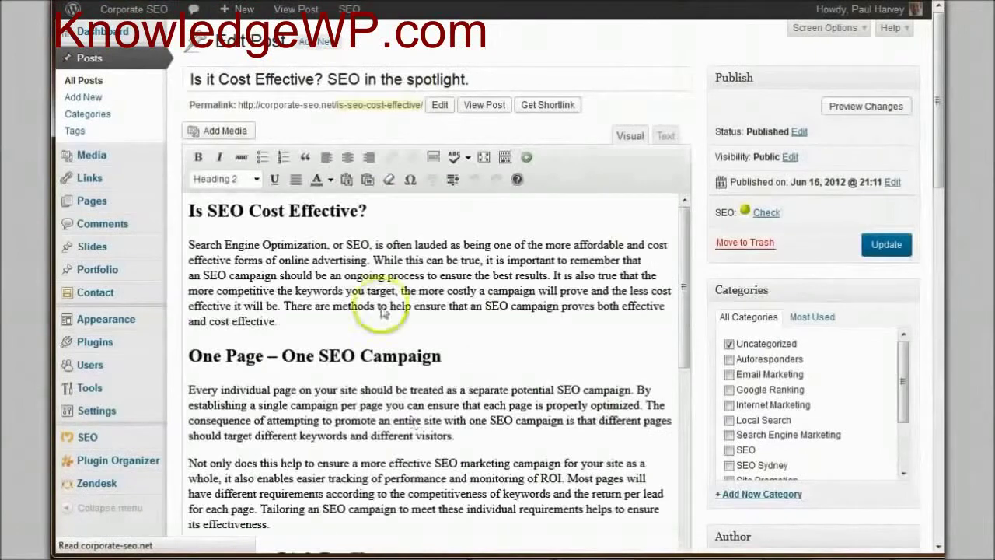
Change the permalink slug of the reopened post to "cost-effective-seo"
click(440, 106)
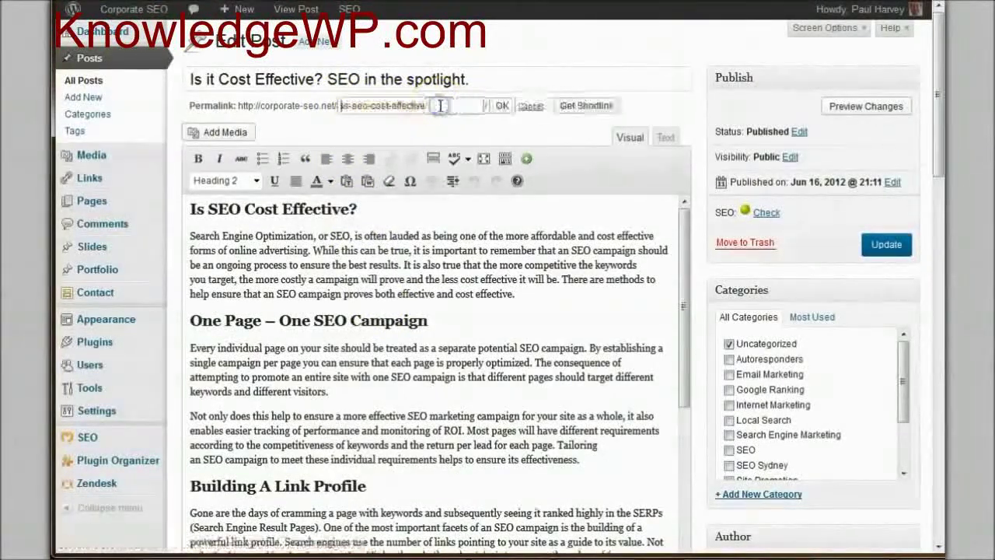
key(Home)
key(Delete)
key(Delete)
key(Delete)
key(Delete)
key(Delete)
key(Delete)
key(Delete)
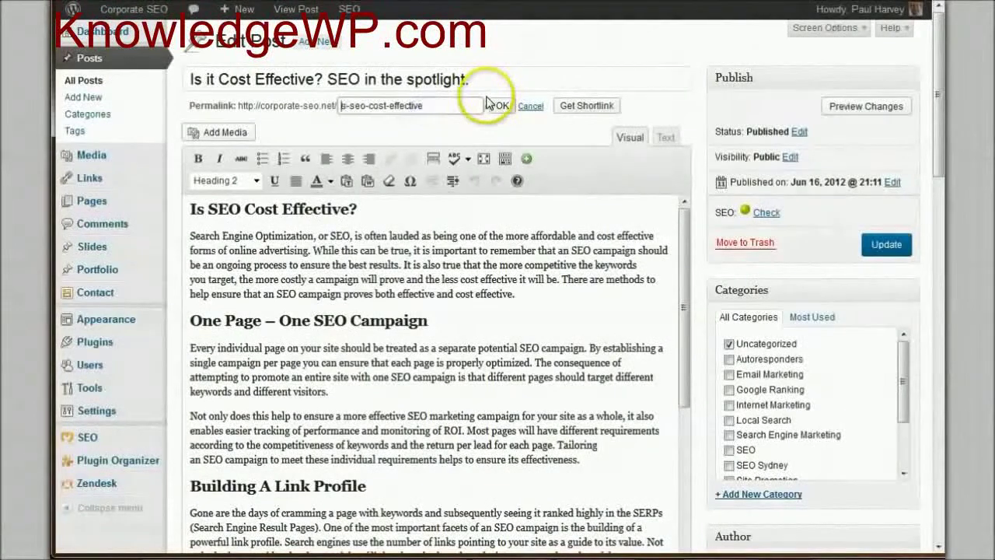
text(-seo)
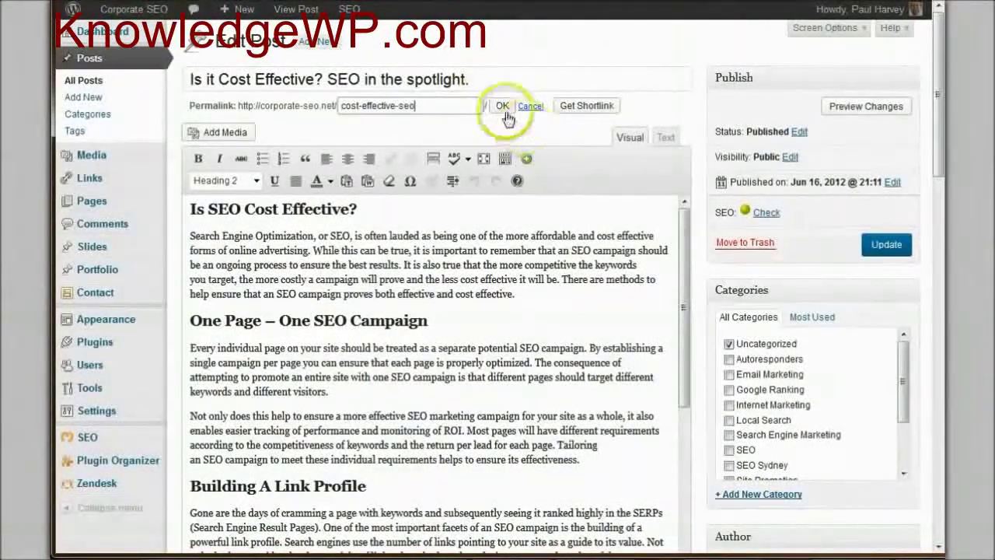
click(502, 106)
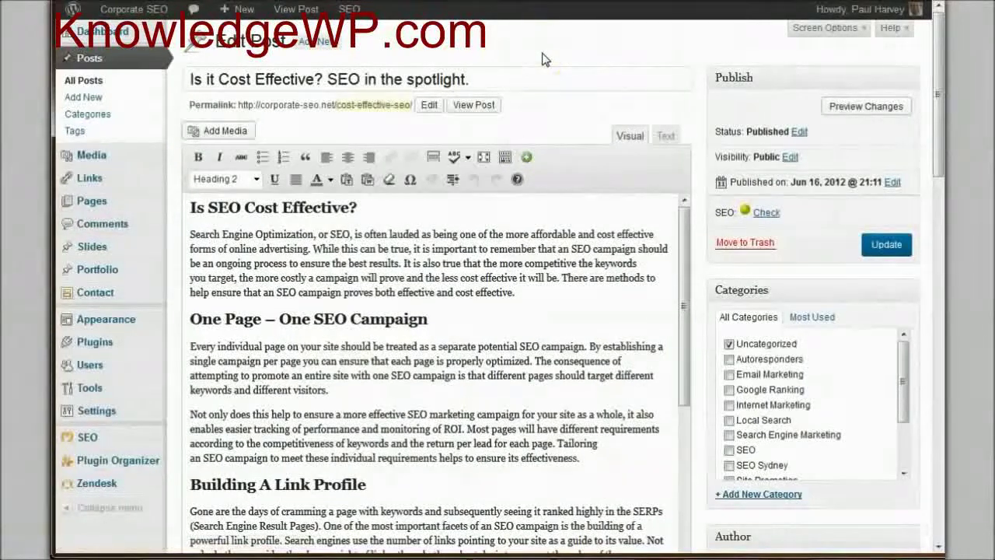
Update the post with its new permalink and review the focus keyword check in the Yoast section
click(889, 250)
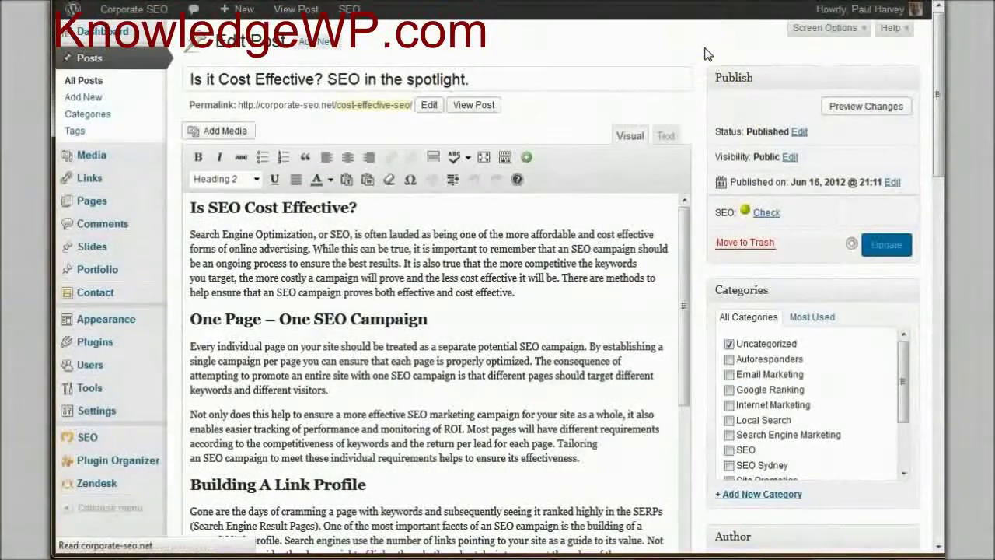
scroll(707, 54, down, 4)
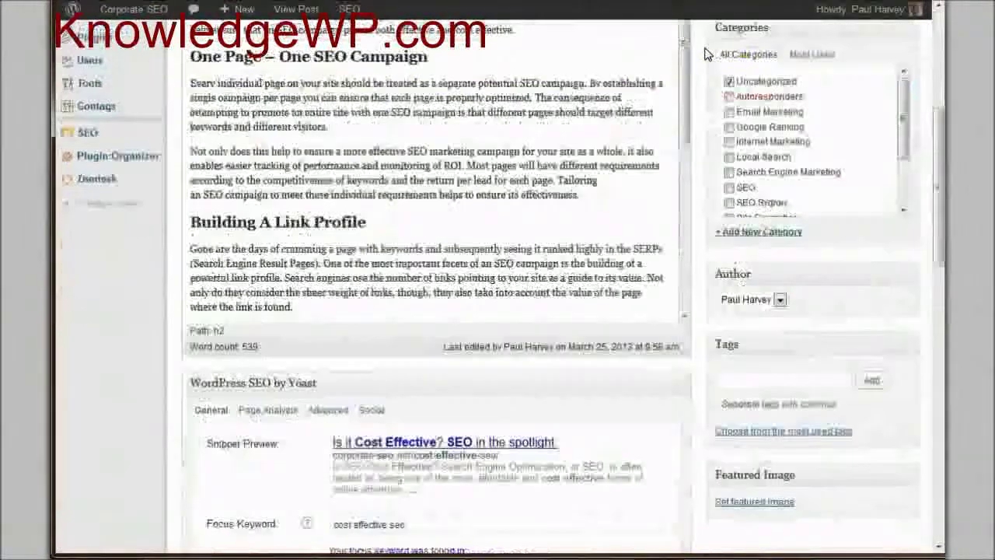
scroll(707, 54, down, 2)
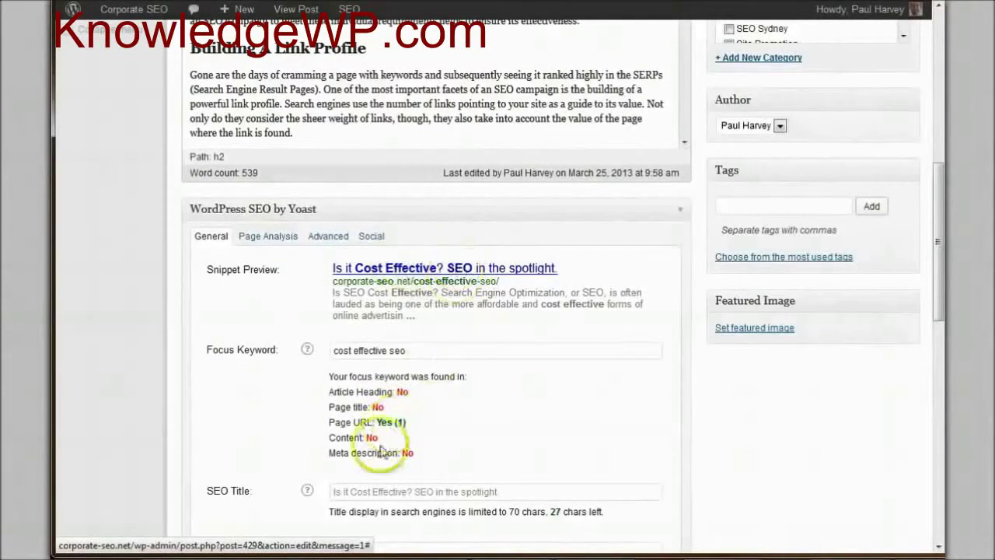
Reword "an SEO campaign" in the second sentence of the opening paragraph to "a cost effective SEO campaign"
scroll(140, 420, up, 5)
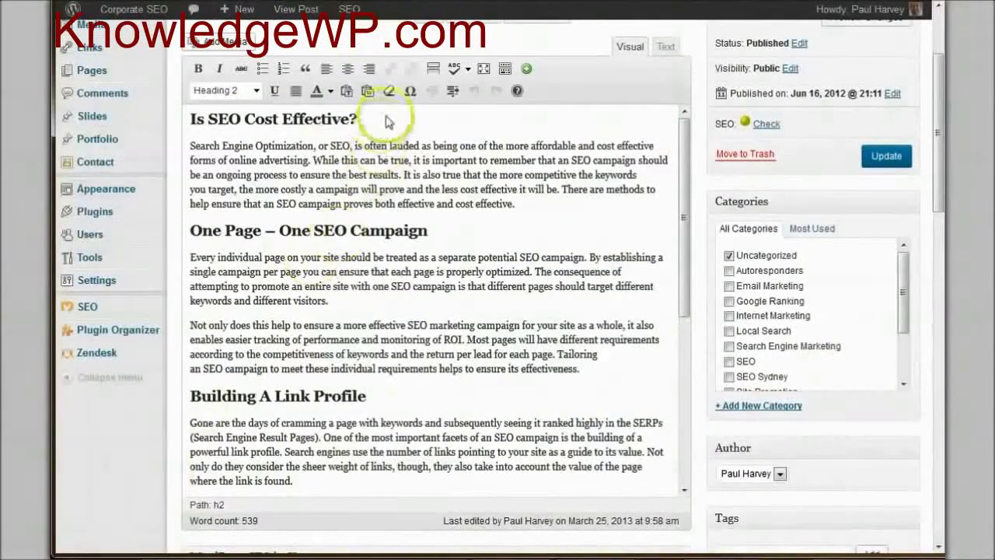
click(383, 143)
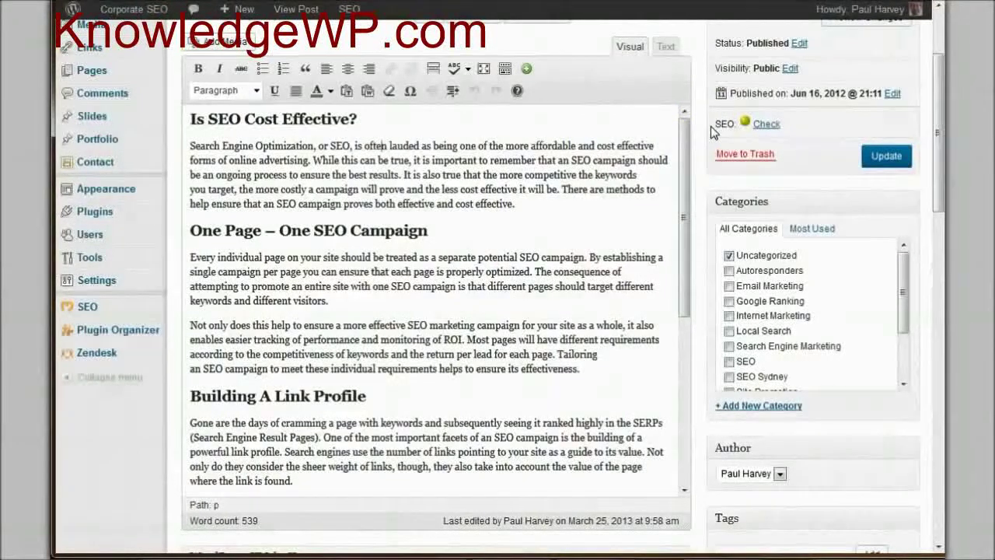
key(Down)
key(End)
key(ctrl+Left)
key(ctrl+Left)
key(ctrl+Left)
key(BackSpace)
text(Cost Effec)
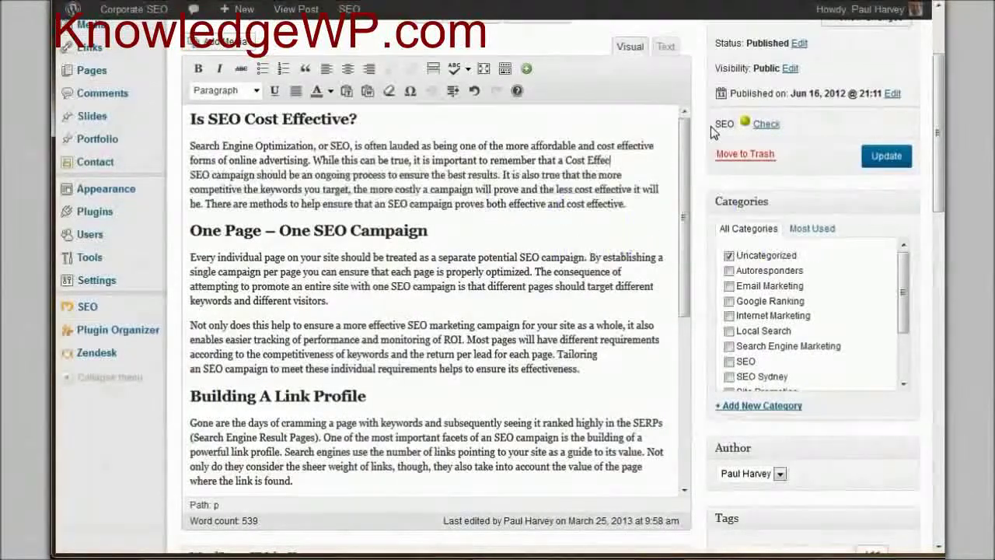
text(cost effective)
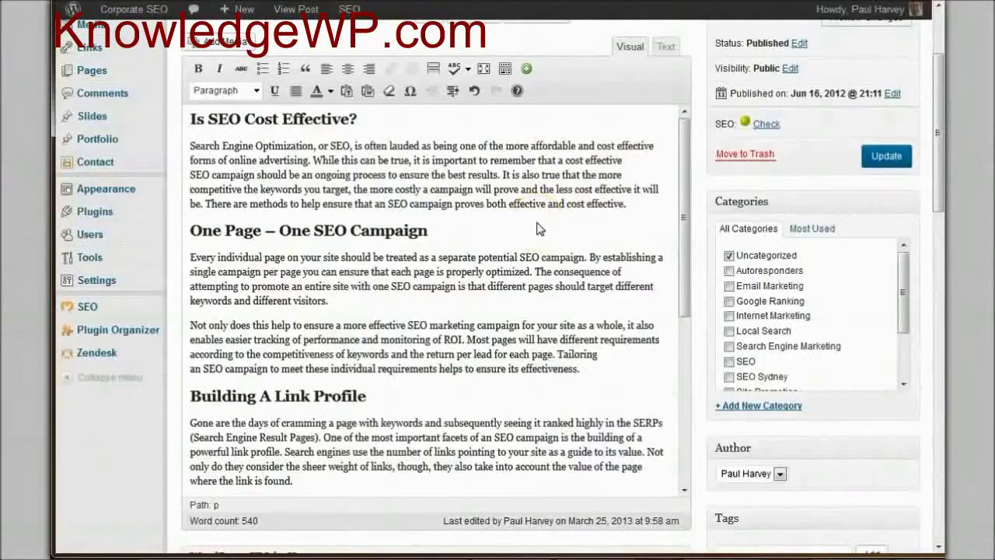
Reword "an SEO campaign" in the first paragraph under "Ongoing SEO Work" to "a cost effective SEO campaign"
scroll(541, 229, down, 5)
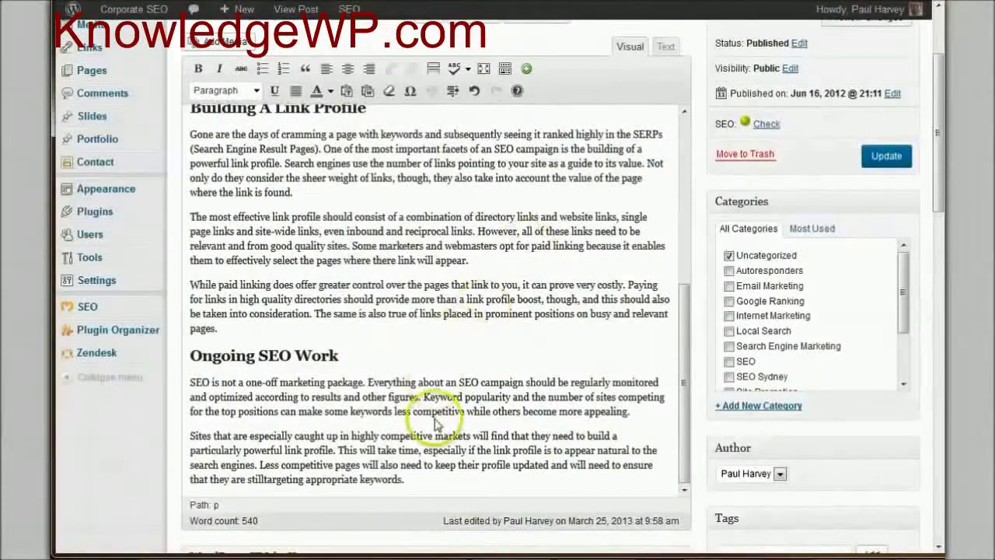
click(452, 384)
key(BackSpace)
text(cost effective)
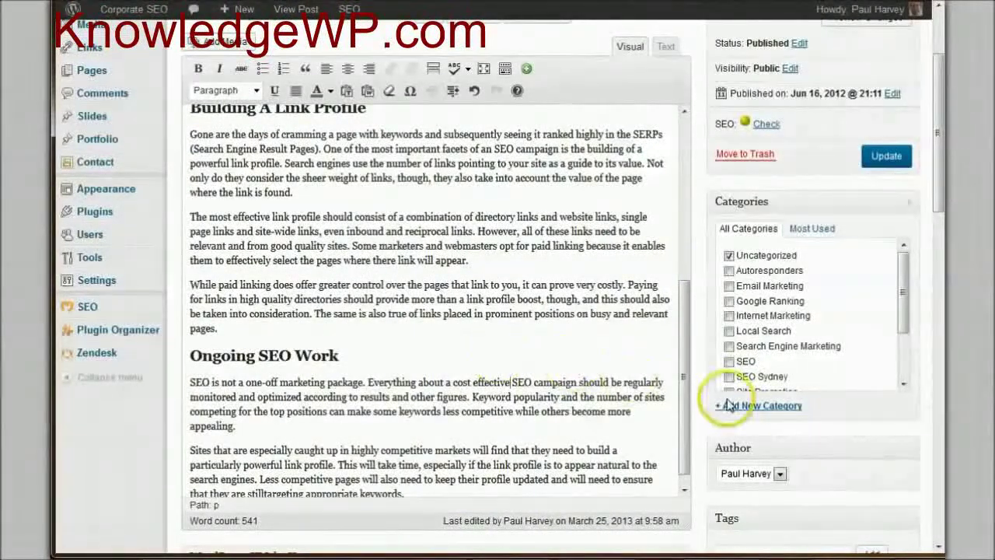
Review the content and meta description entries of the Yoast focus keyword check
scroll(702, 395, down, 5)
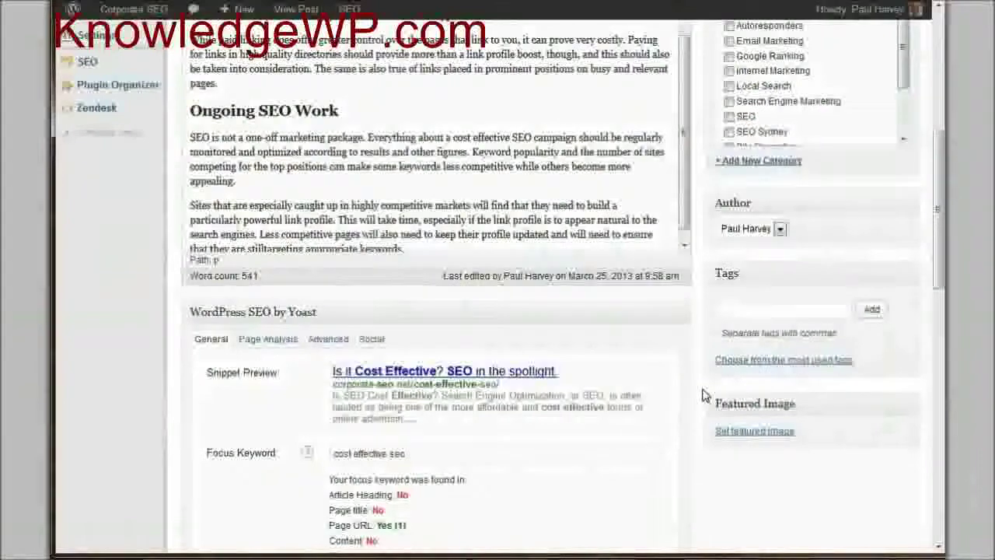
scroll(702, 395, up, 1)
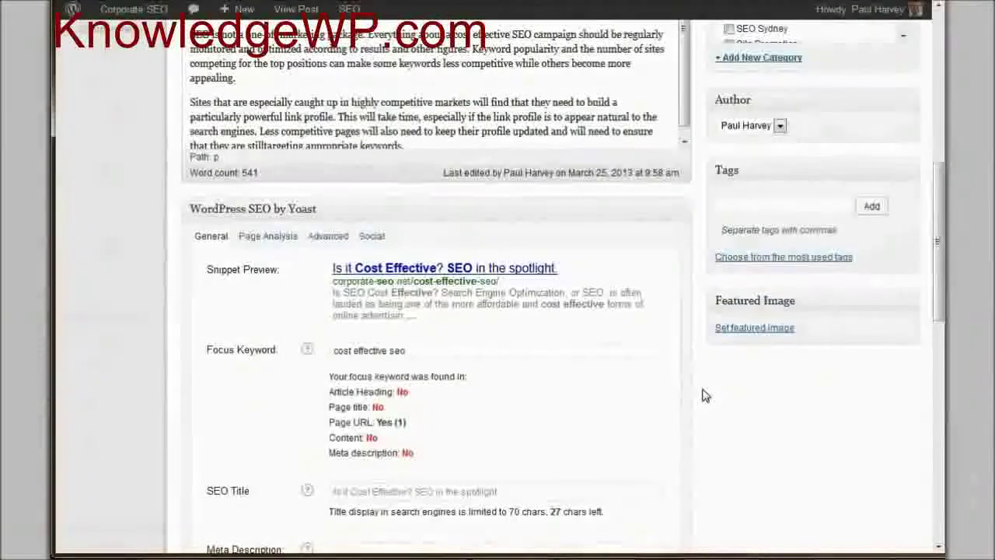
scroll(702, 395, down, 3)
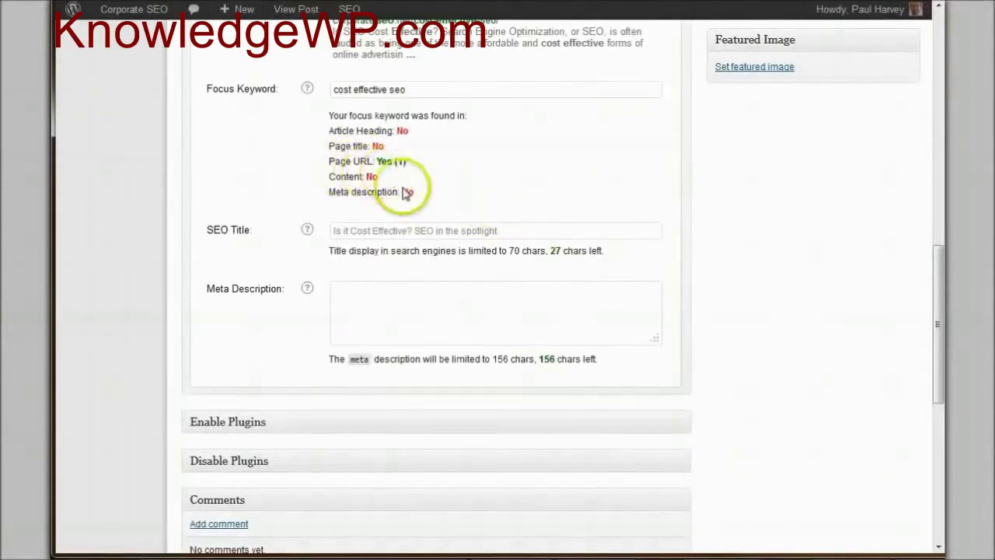
drag(354, 178, 376, 178)
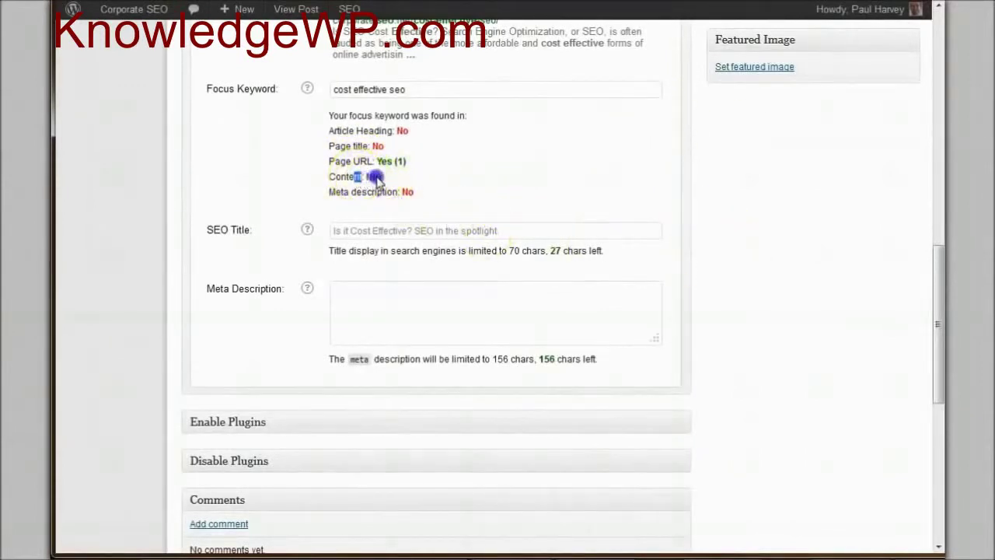
click(413, 194)
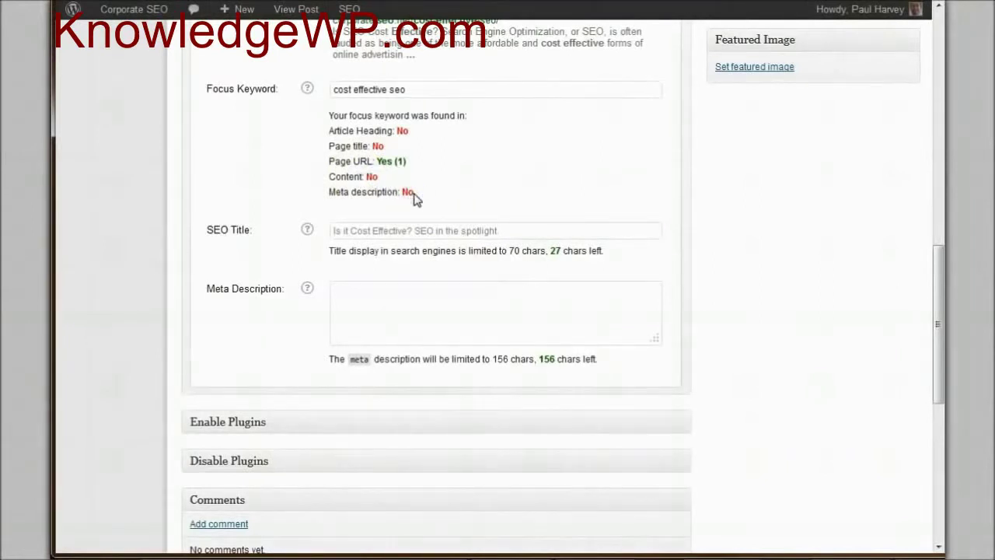
Set the SEO title to "Cost Effective SEO - is Search Engine Optimisation worth your money?"
click(229, 193)
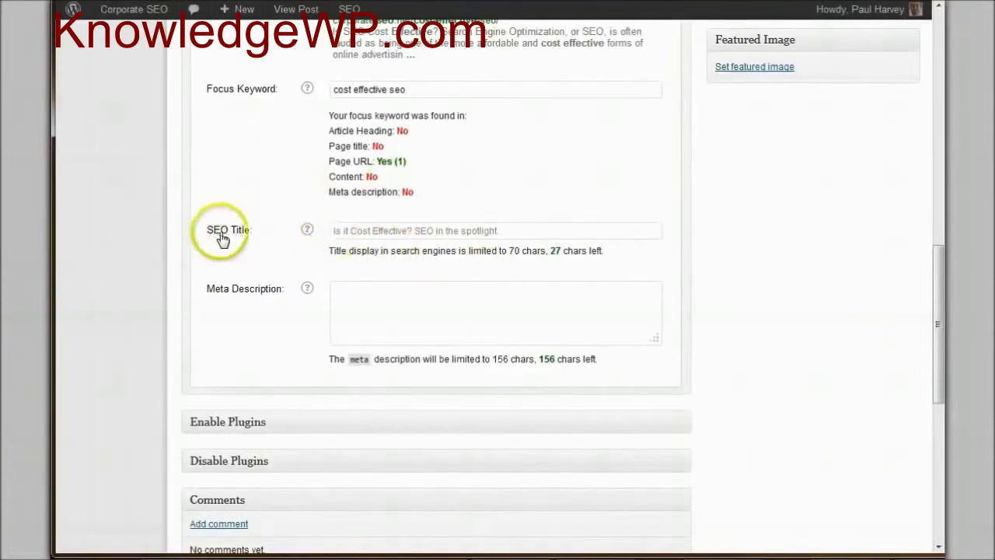
click(367, 230)
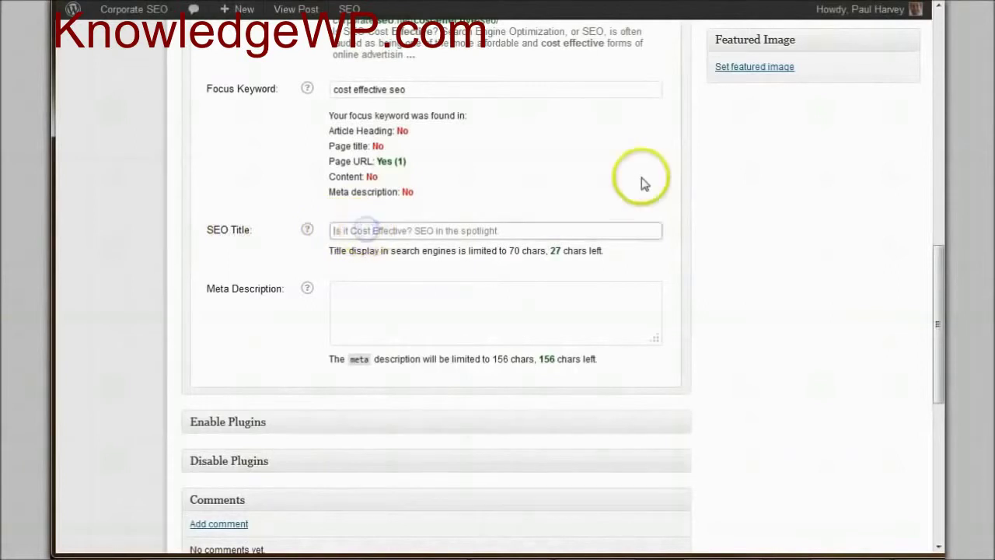
text(Cost Effective SEO - is it worth your money?)
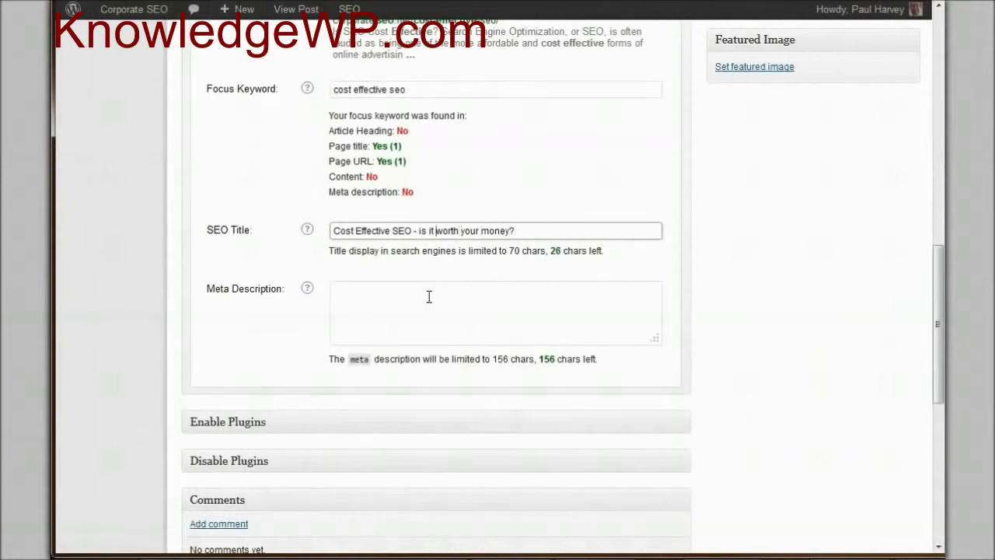
key(Delete)
text(Seal)
text(ch engine)
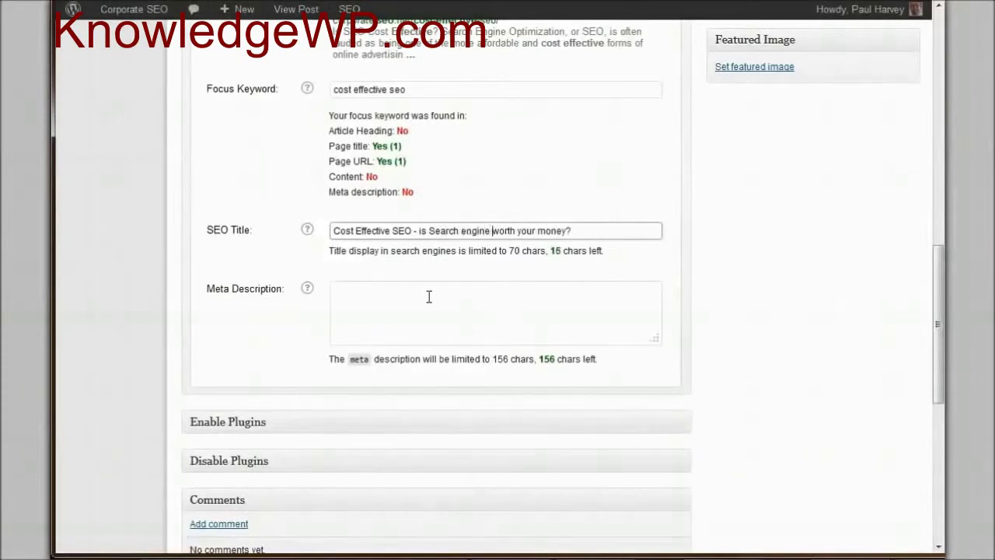
text(Optimisation)
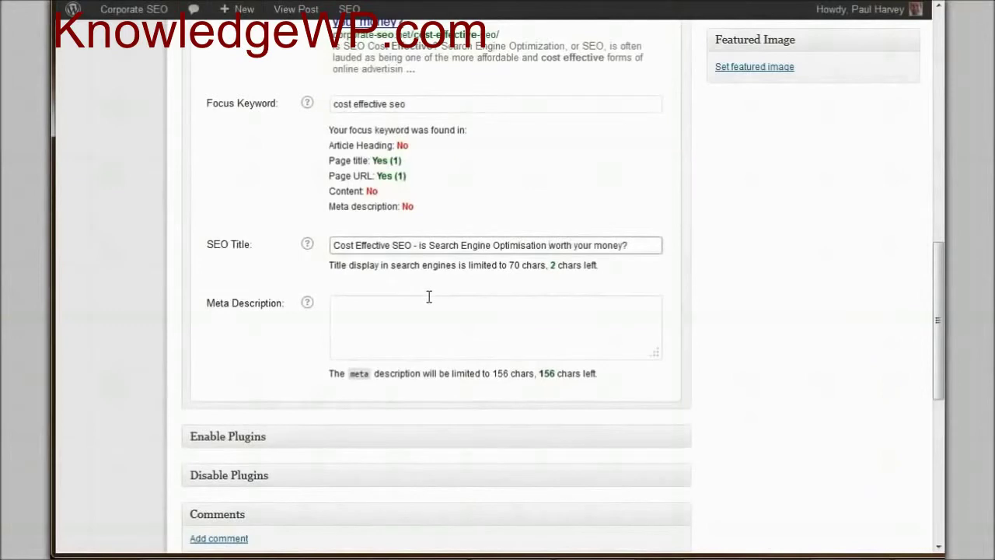
drag(429, 245, 497, 245)
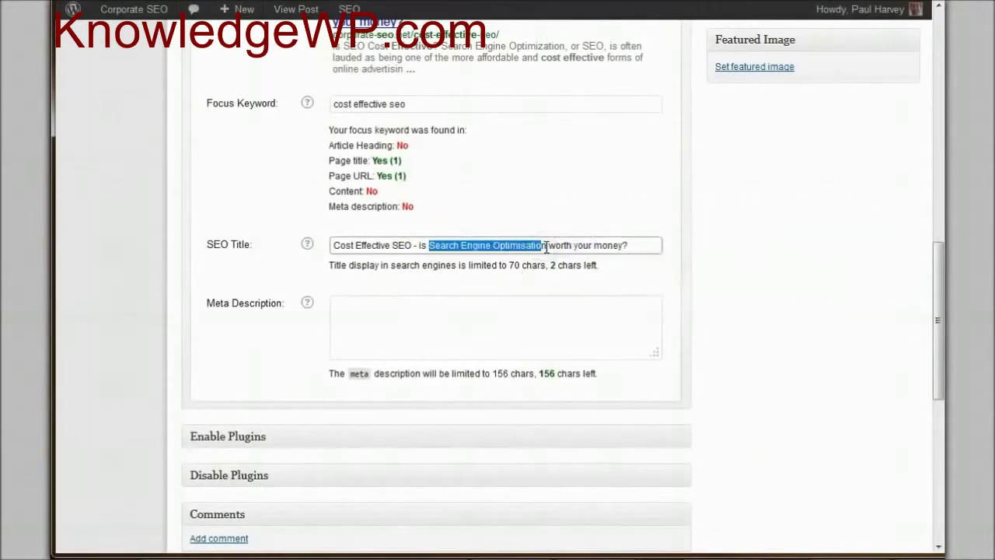
drag(547, 247, 544, 244)
Enter meta description: "What makes for cost effective SEO? There's a fine balance between your budget, your timeline, and how much your competitors are already investing in SEO."
click(376, 330)
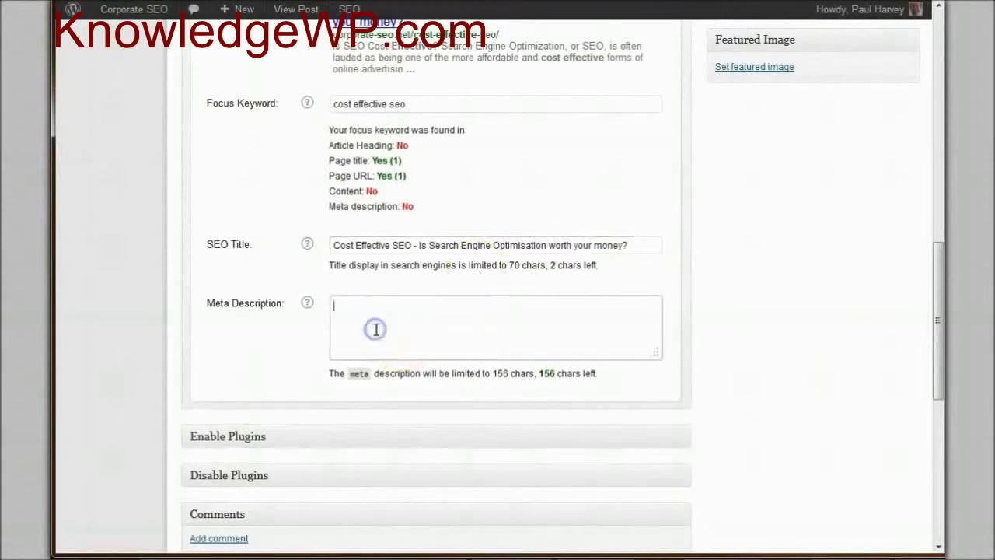
scroll(813, 248, down, 2)
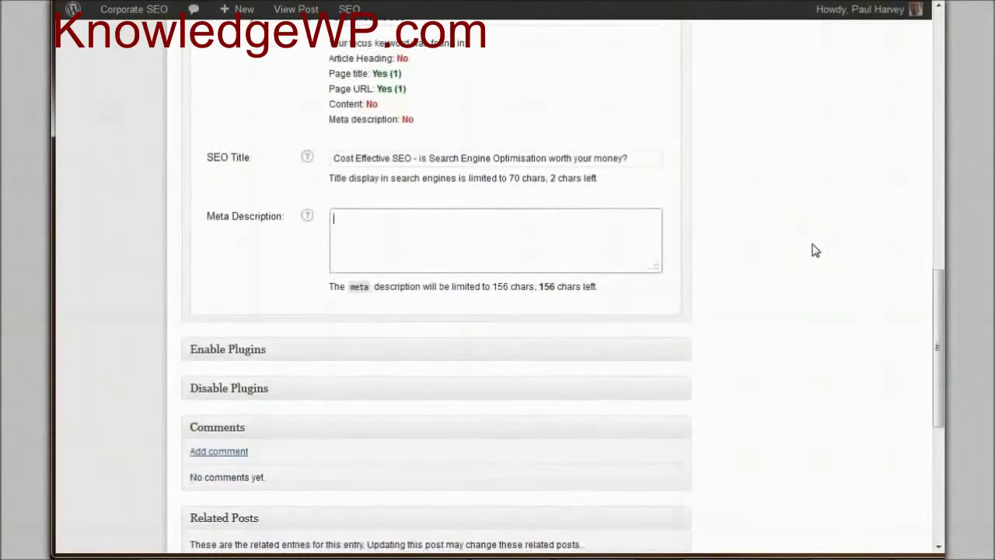
scroll(813, 250, up, 3)
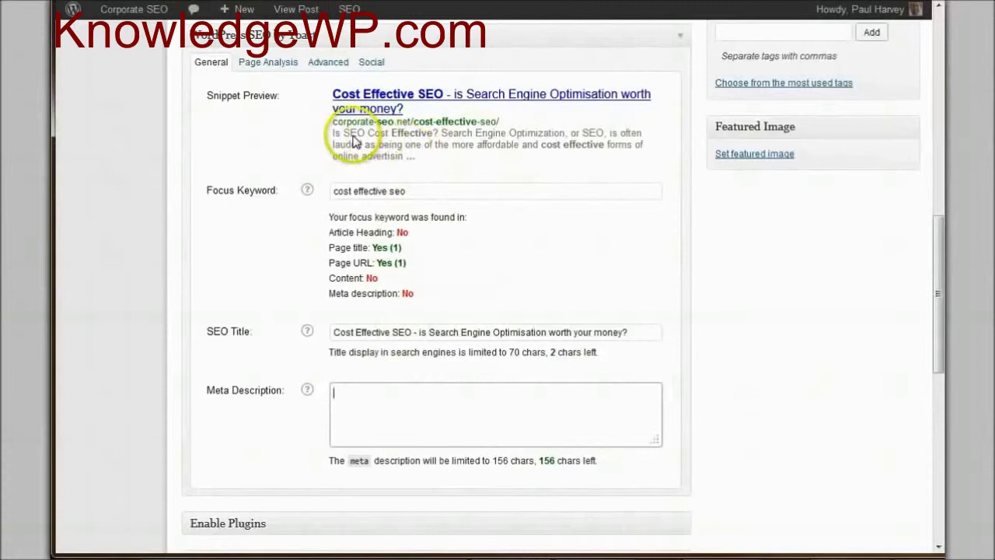
click(461, 411)
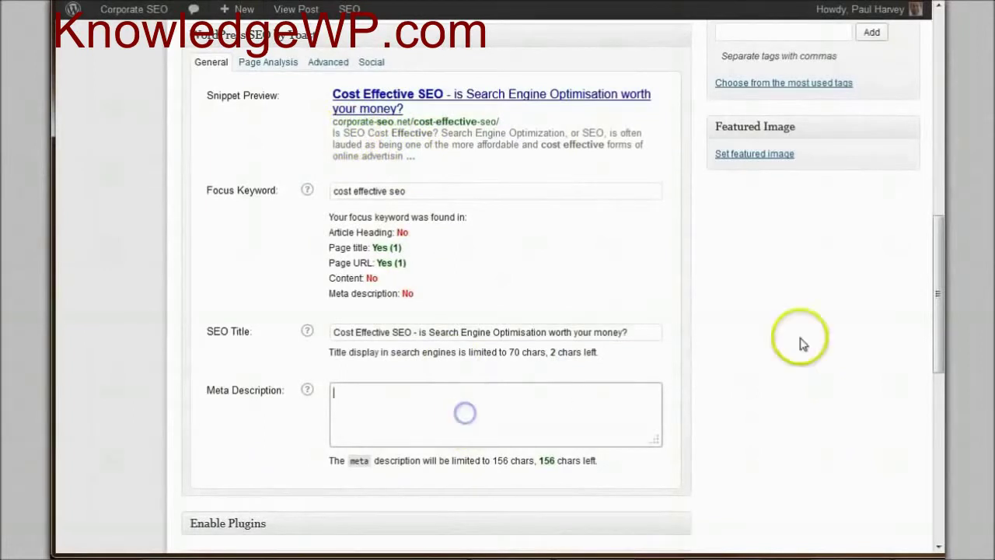
text(What makes cost e)
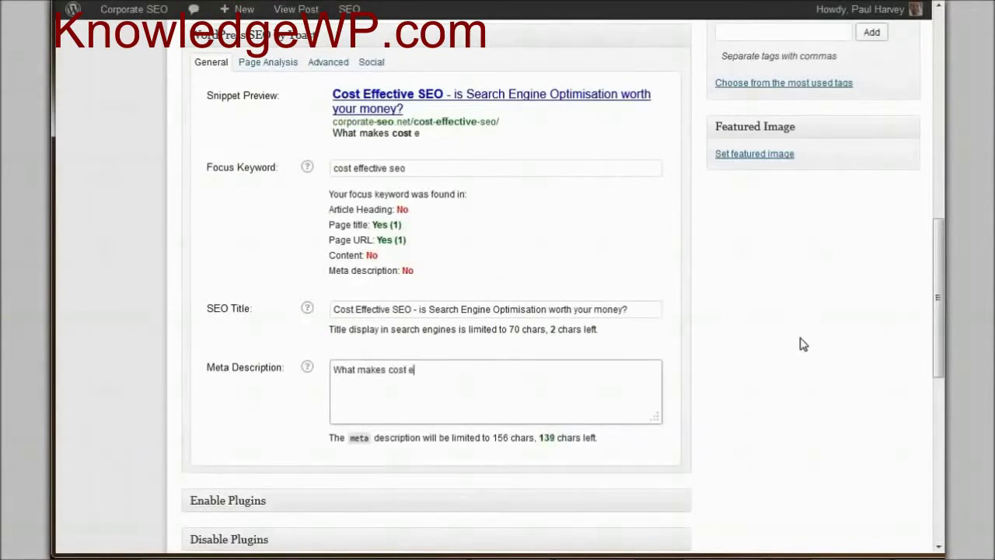
text(EO)
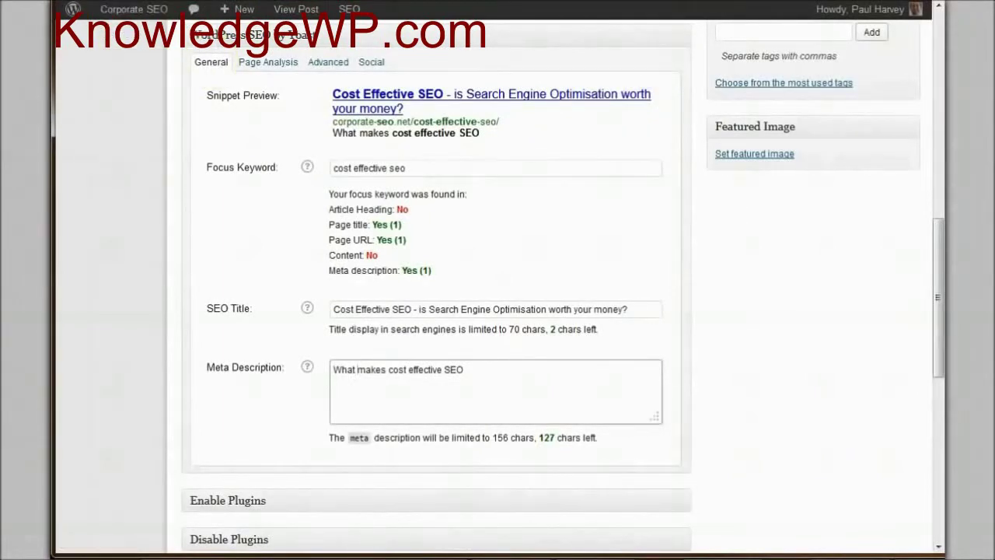
key(ctrl+a)
text(What makes for cost effective SEO?  There's a fine balance between your budget, your timeline, and how much your competitors are already investing in SEO.)
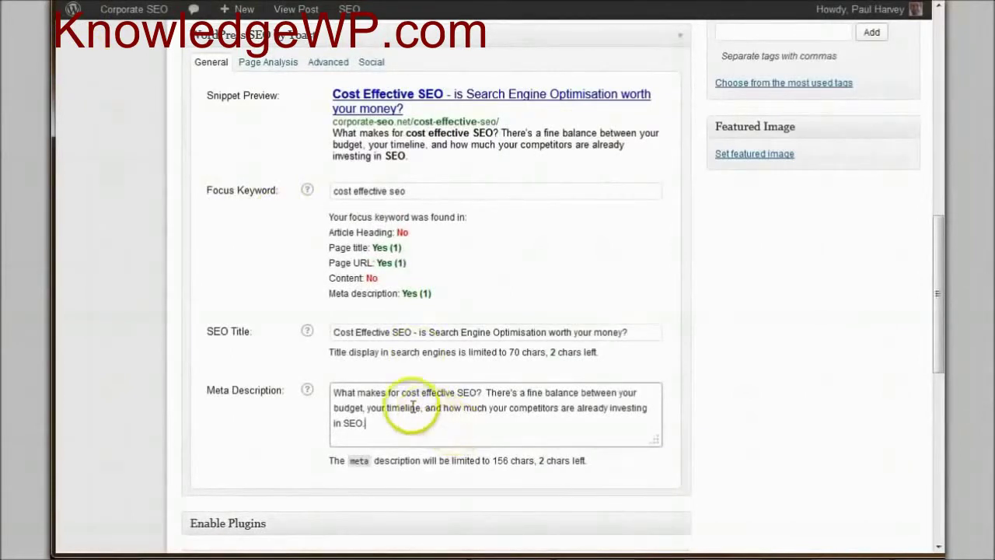
drag(410, 393, 472, 396)
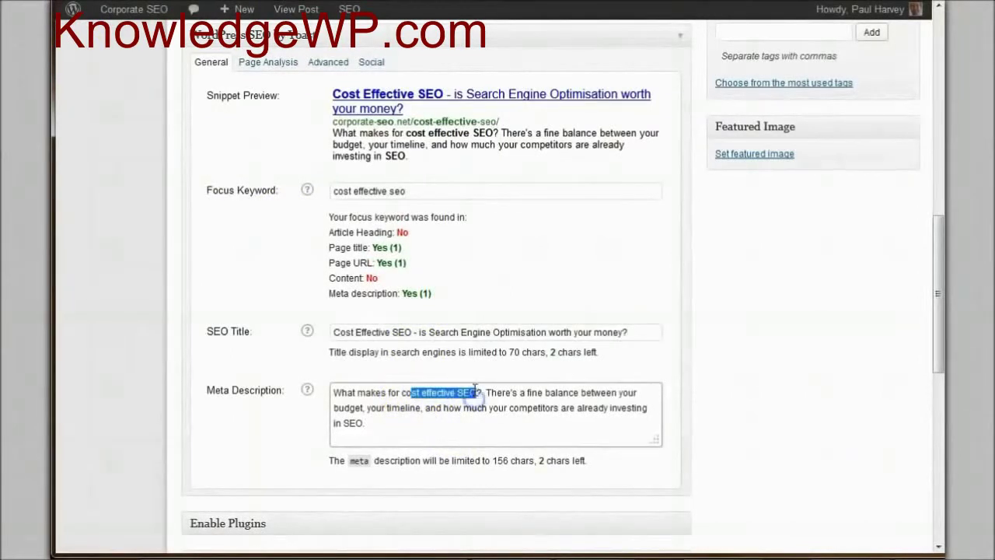
click(475, 393)
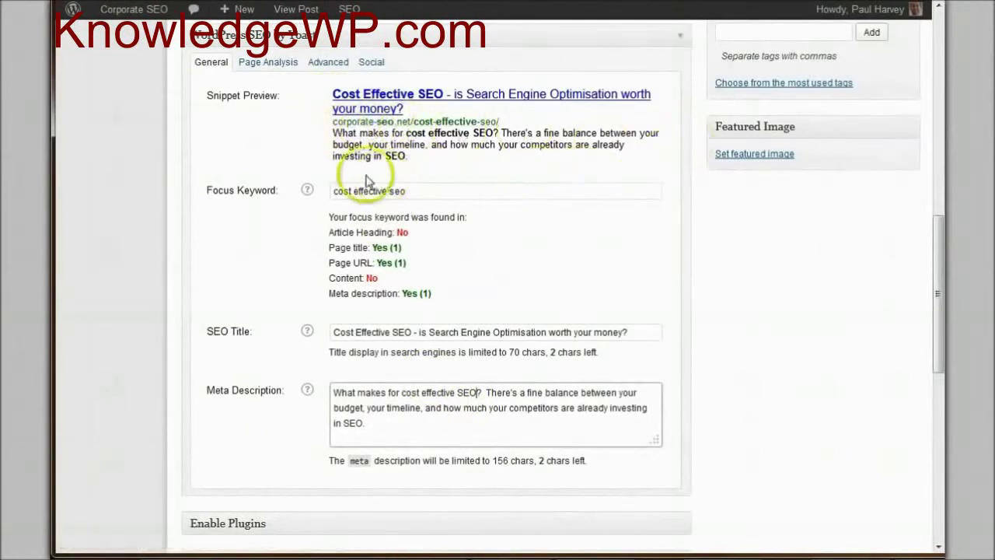
Compare the post's snippet preview with the titles and descriptions in the Google search results for "cost effective seo"
drag(332, 92, 427, 158)
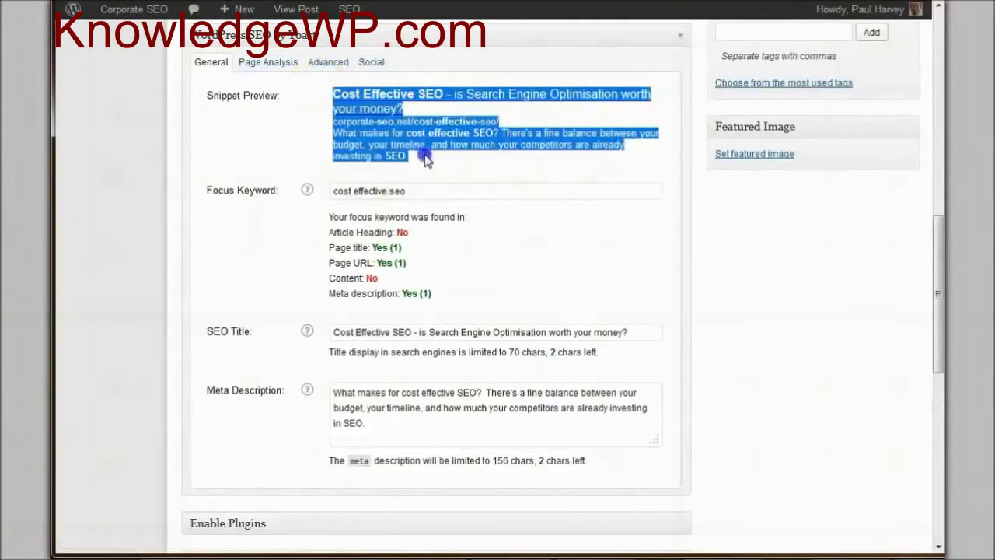
click(426, 158)
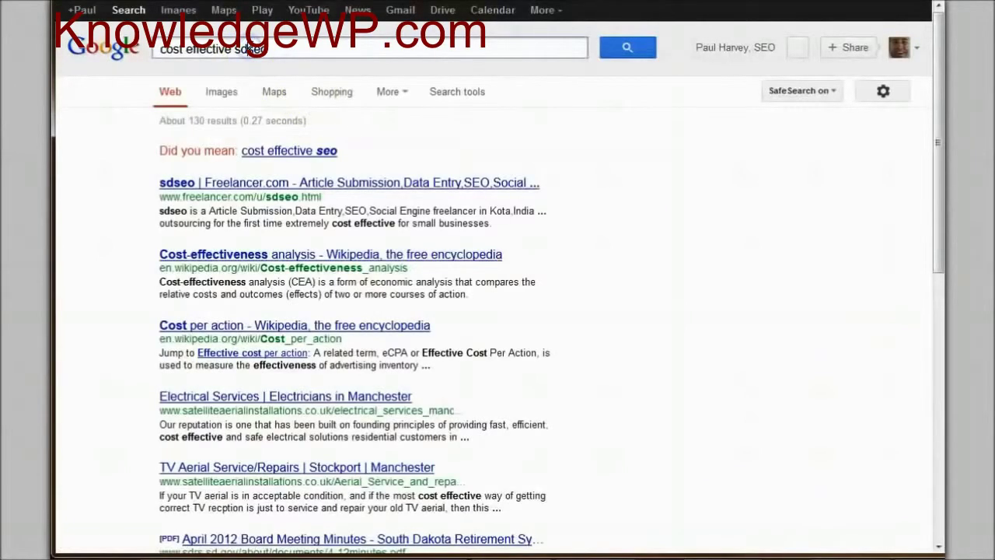
key(Return)
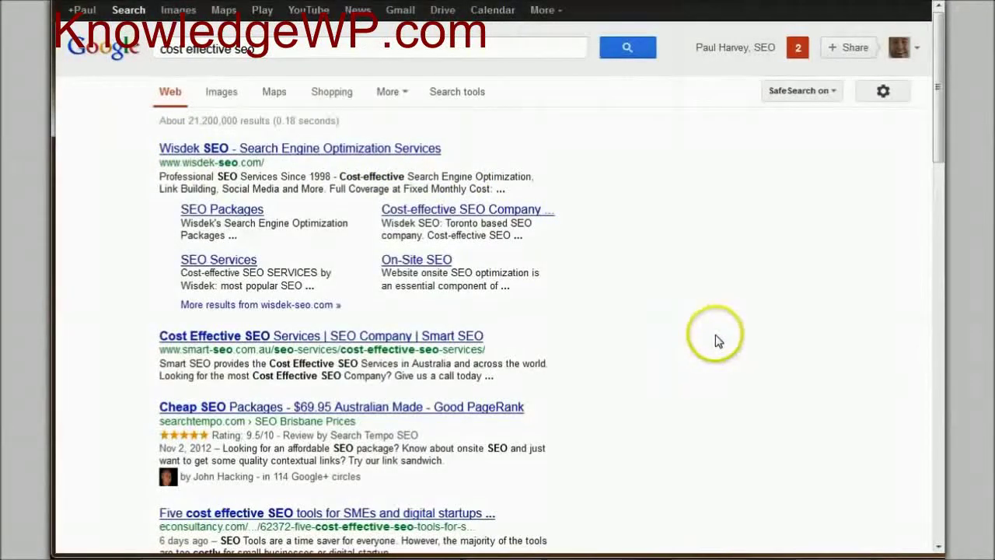
scroll(717, 340, down, 1)
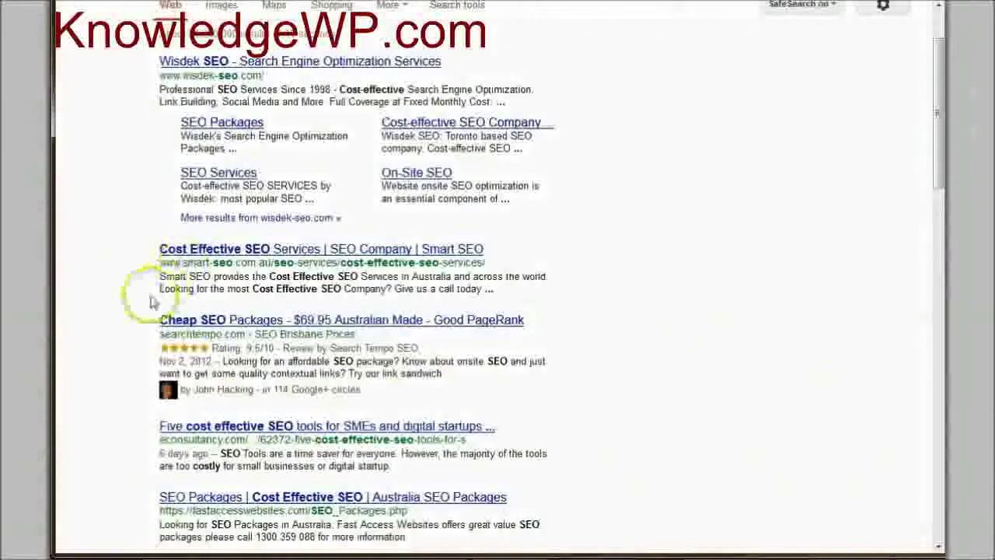
scroll(98, 394, down, 1)
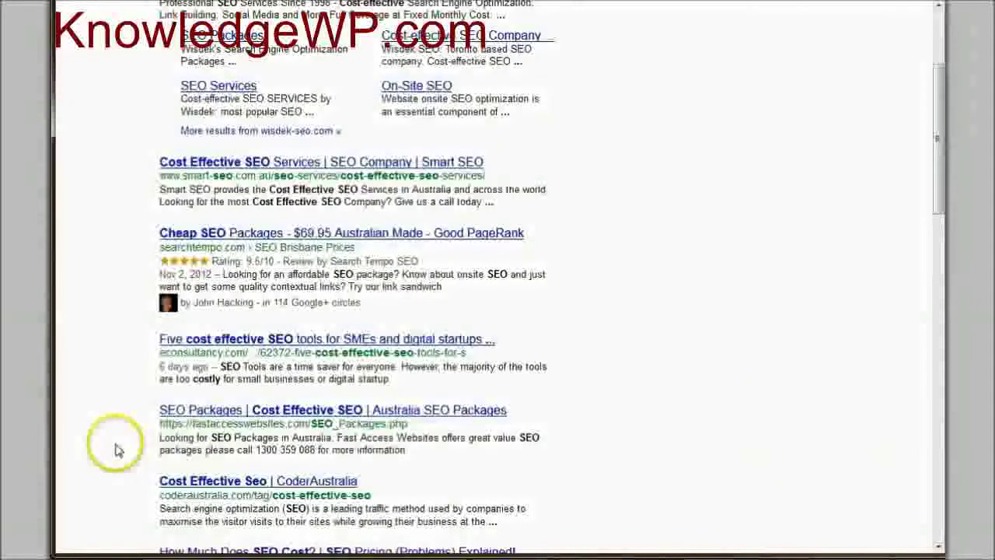
scroll(116, 449, up, 3)
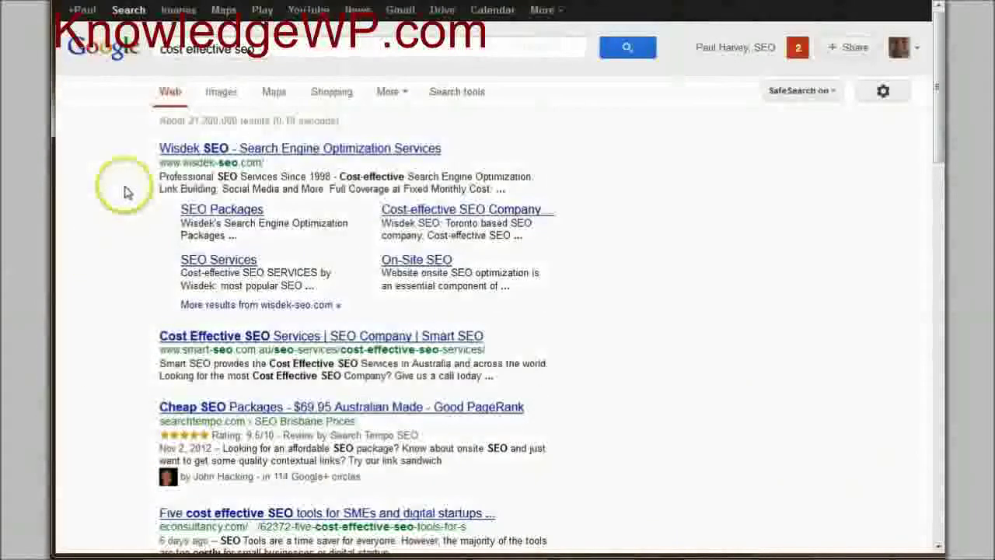
scroll(116, 393, down, 4)
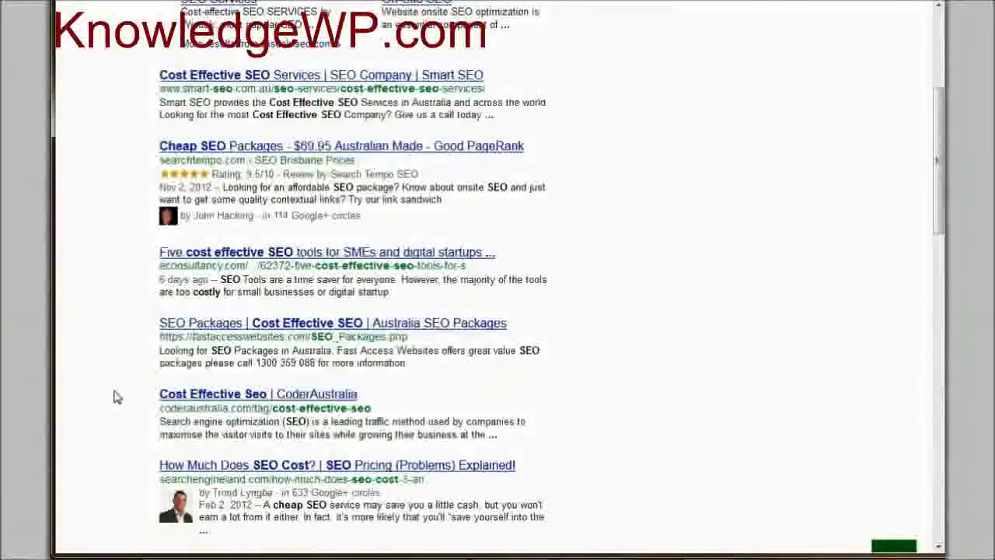
scroll(116, 397, down, 1)
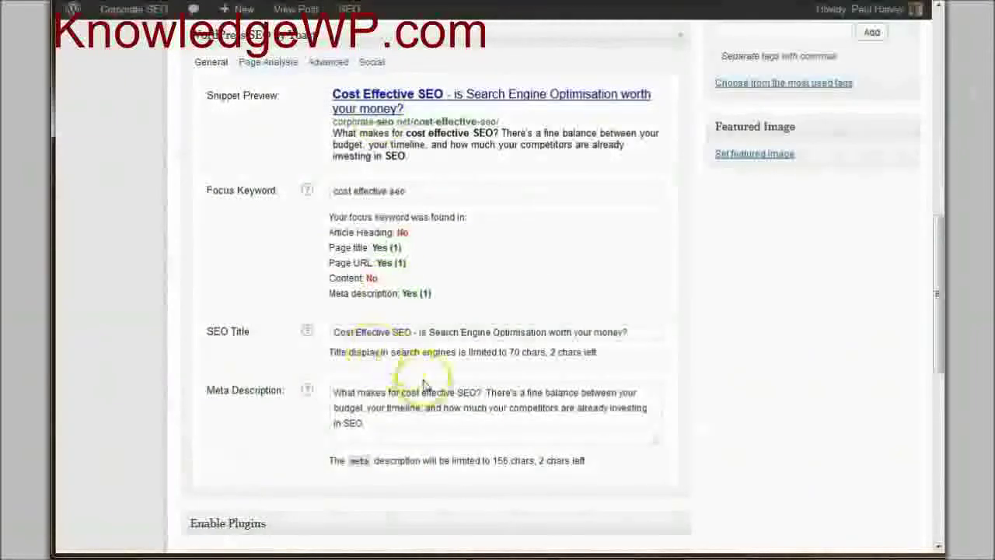
Return to the WordPress post editor and update the post with the new SEO title and meta description
click(419, 434)
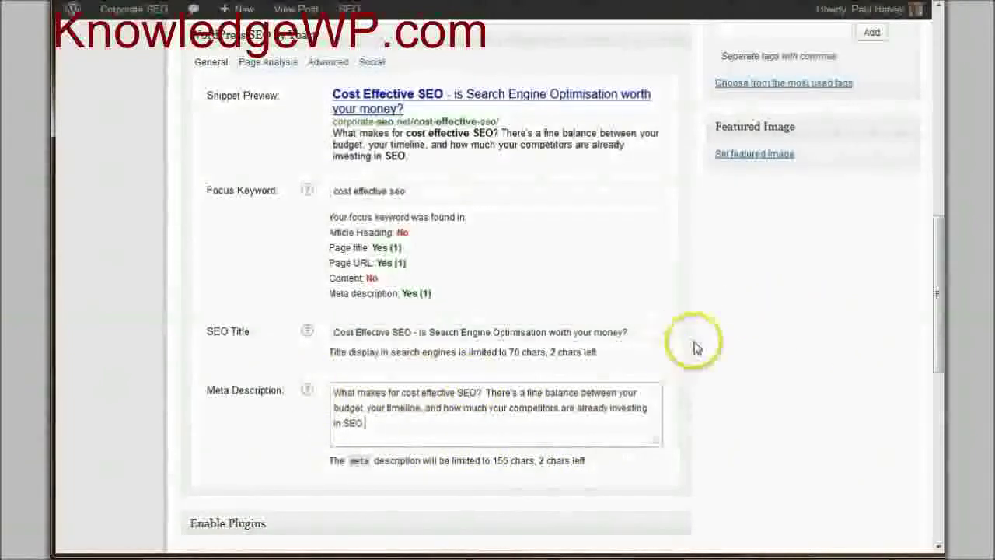
scroll(692, 350, up, 2)
scroll(692, 350, up, 2)
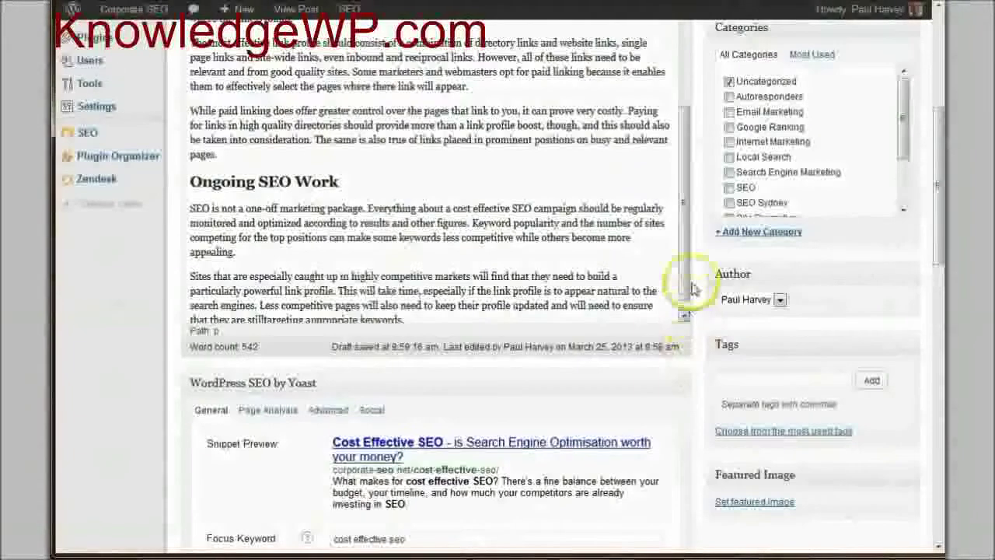
scroll(702, 251, up, 4)
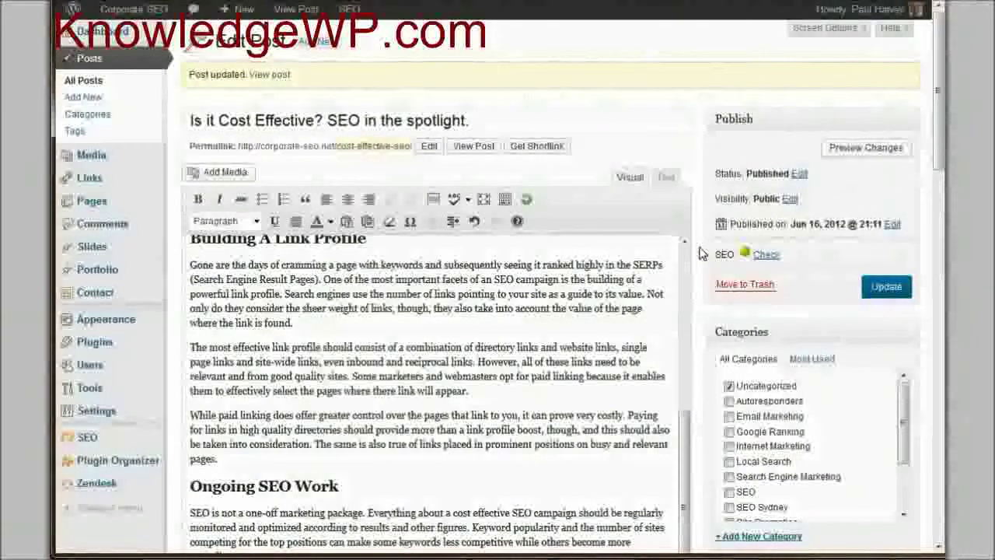
click(871, 290)
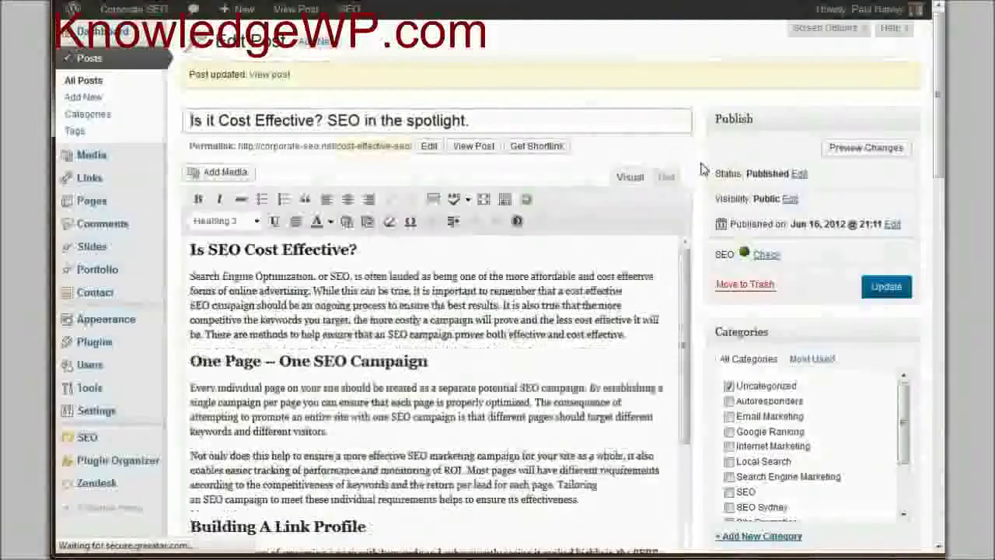
Review the focus keyword check in the Yoast section and compare its content entry with the keyword's use in the post body
scroll(702, 170, down, 5)
scroll(702, 170, down, 3)
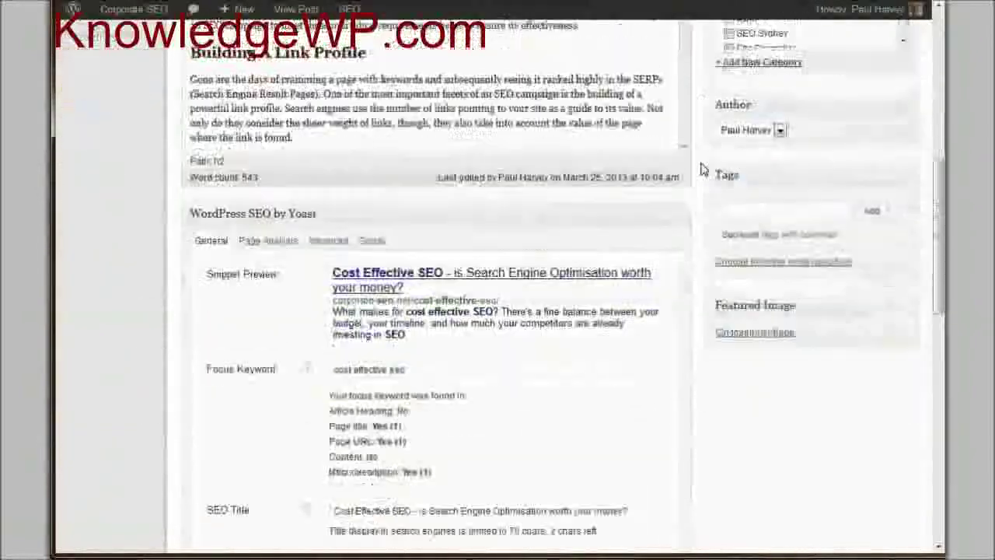
scroll(702, 170, down, 1)
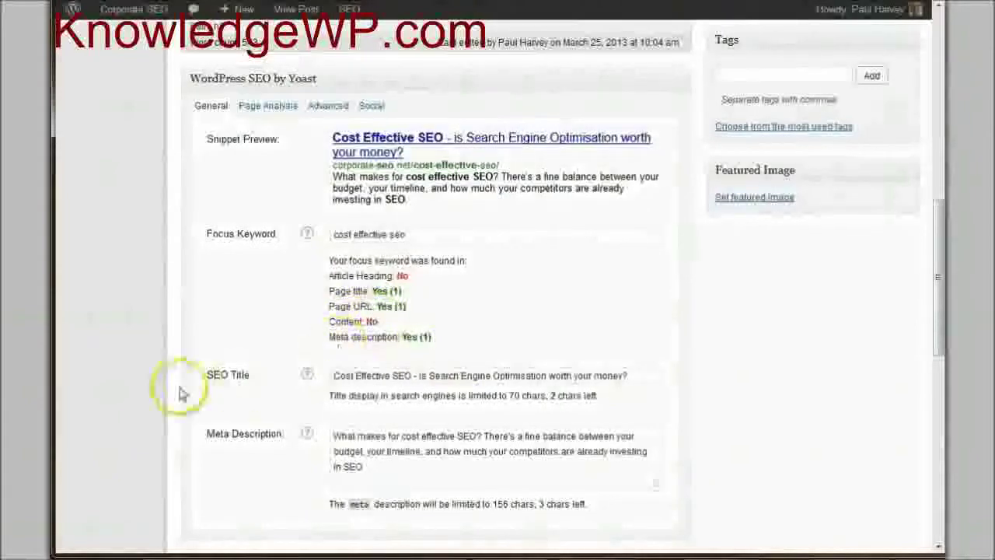
scroll(160, 414, up, 3)
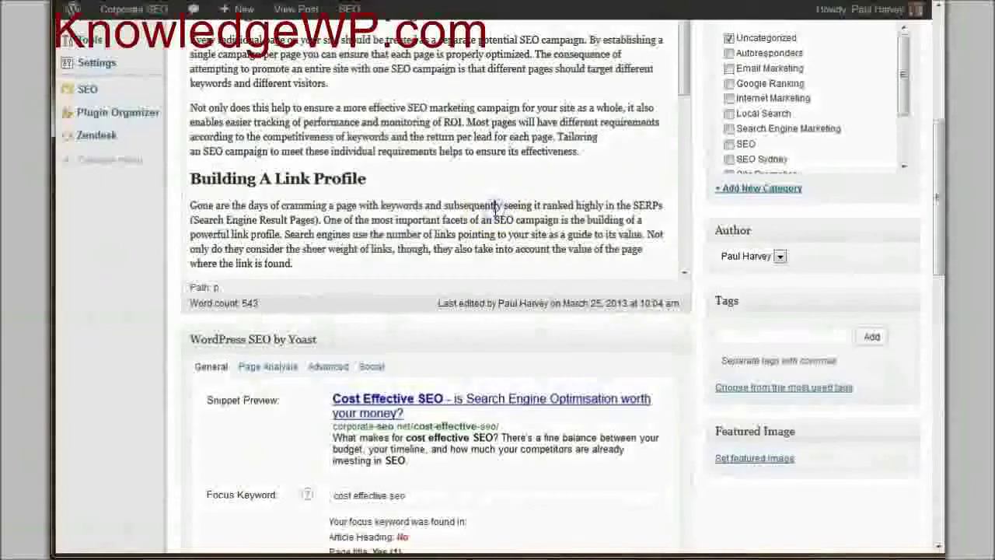
scroll(495, 208, down, 5)
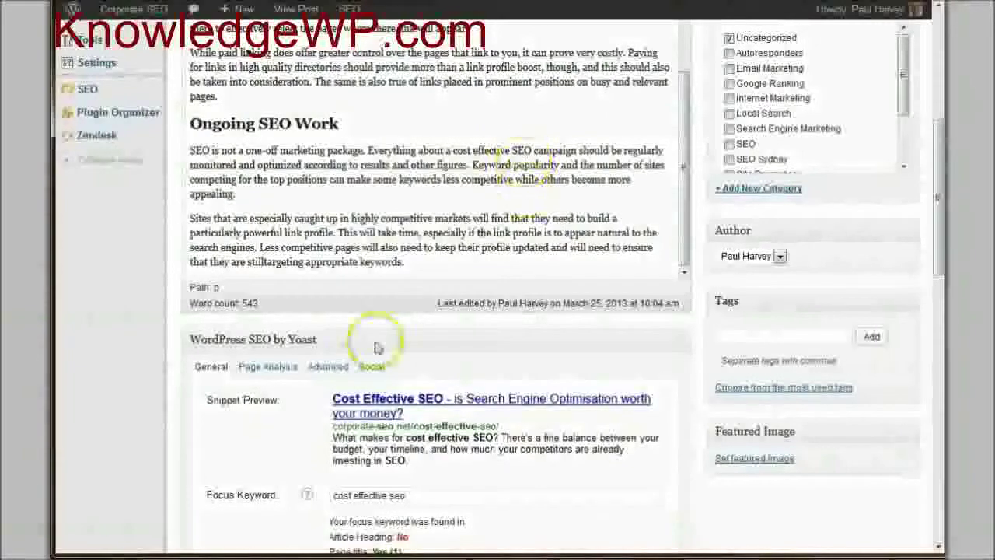
Open the Yoast page analysis and review its entries, including those on the page title and meta description
click(283, 374)
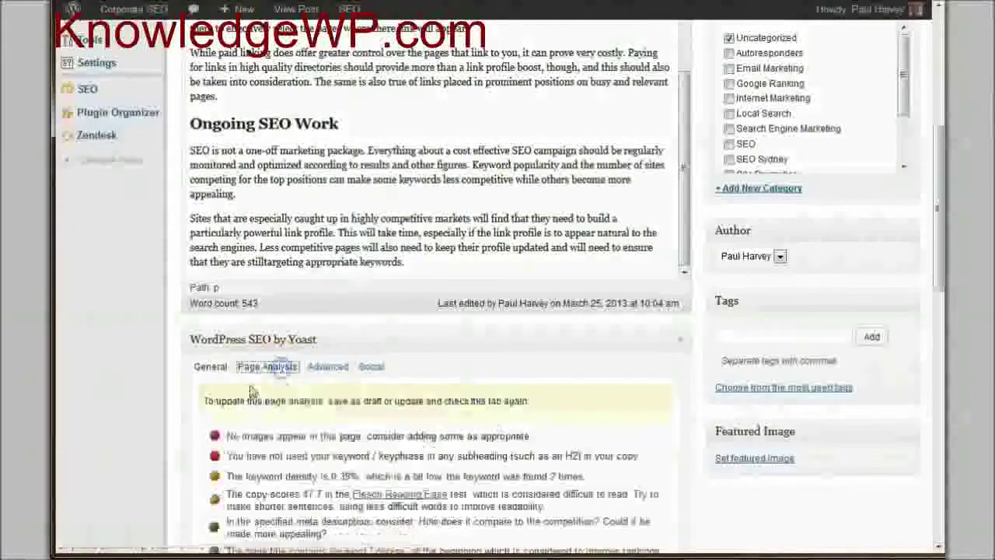
scroll(160, 396, down, 3)
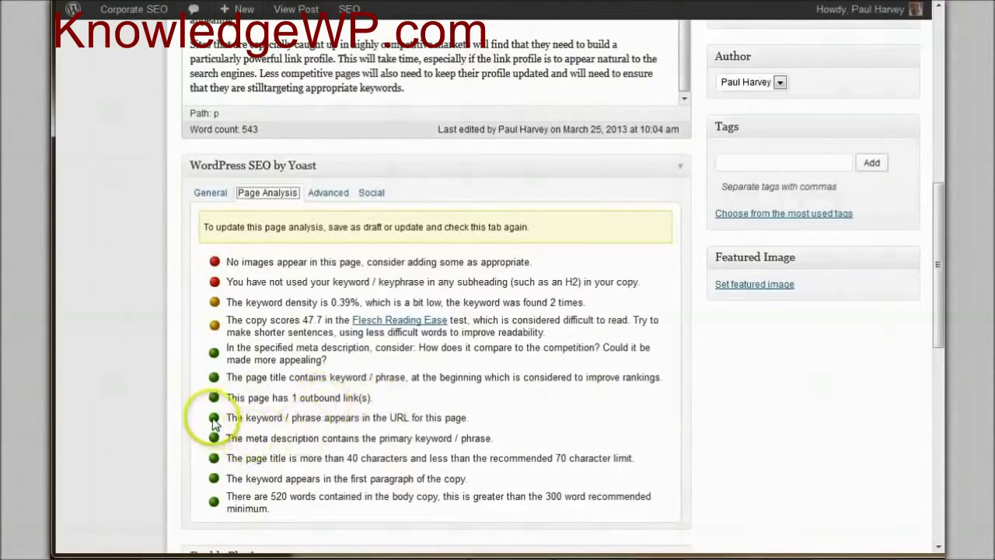
drag(256, 378, 373, 379)
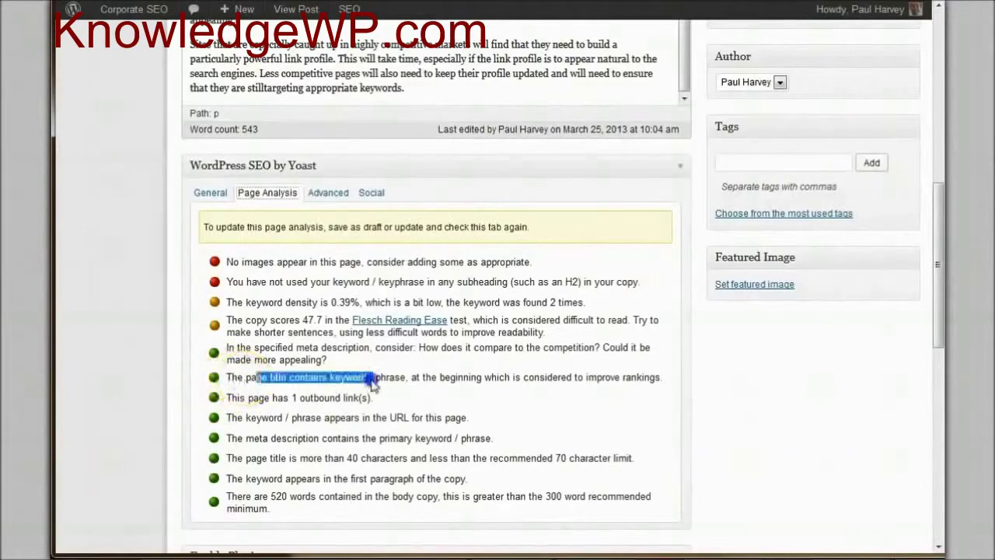
click(374, 383)
drag(255, 348, 376, 352)
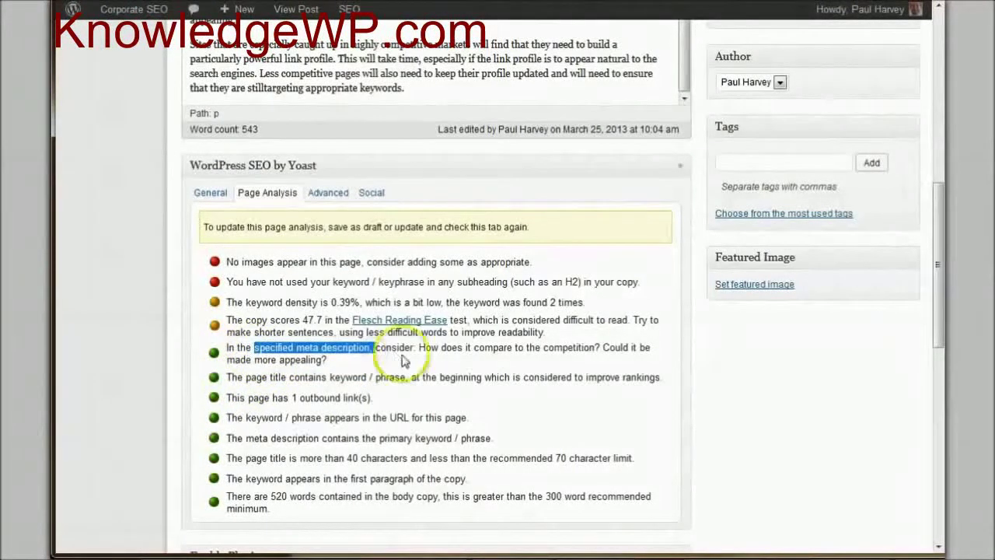
Review the page analysis entries on comparing the meta description with the competition and on the body copy's recommended word count
click(403, 360)
drag(430, 347, 649, 350)
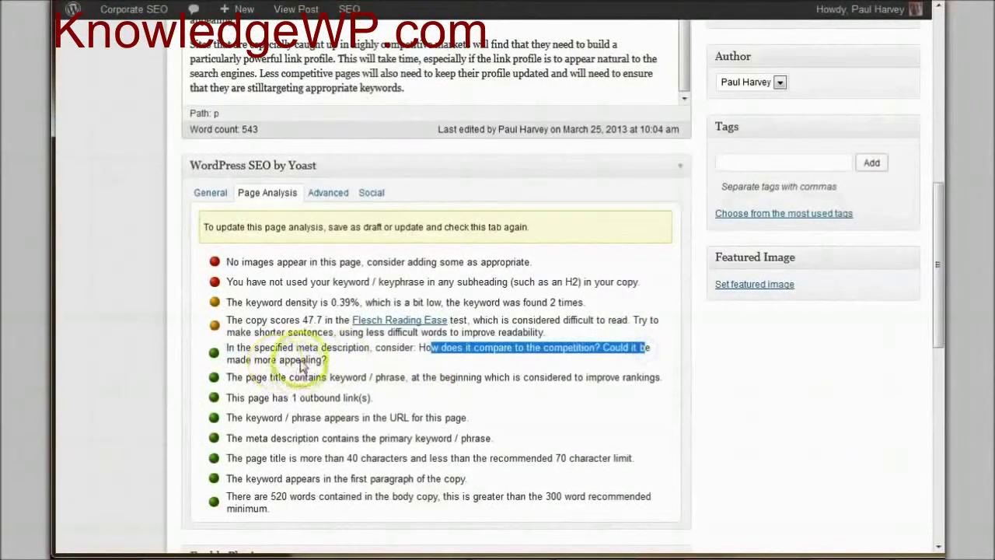
drag(323, 360, 231, 365)
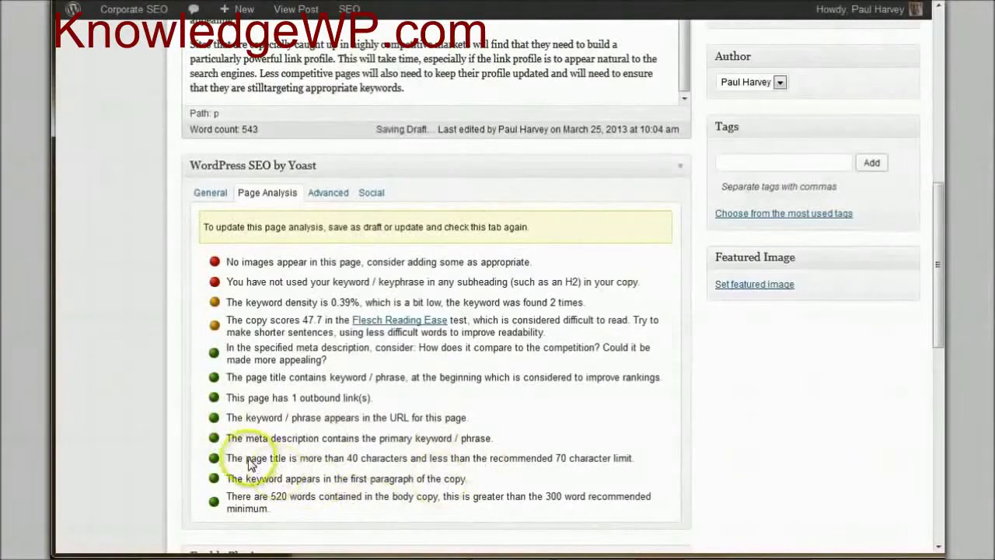
click(372, 506)
drag(620, 500, 565, 504)
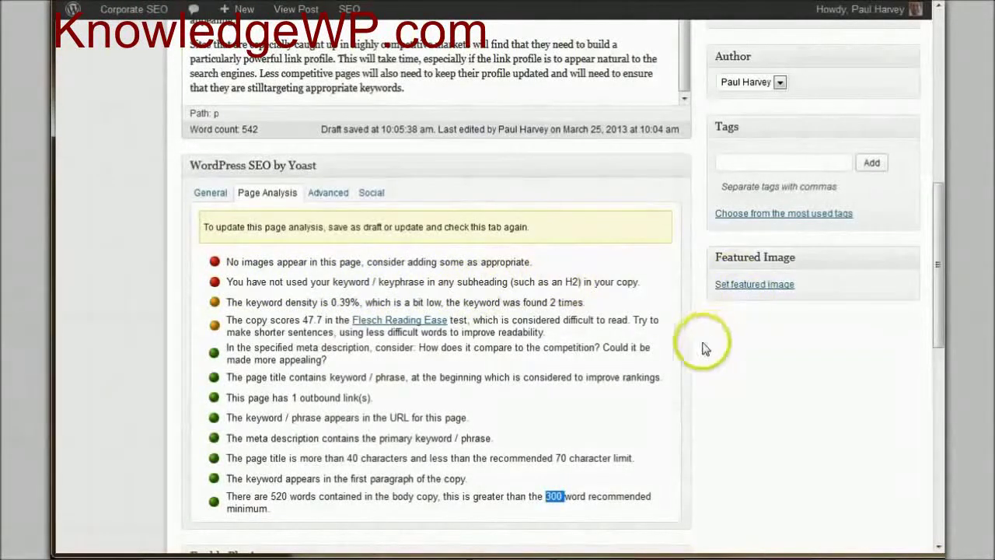
Reword the first subheading in the post body to "What makes for Cost Effective SEO?"
scroll(703, 346, up, 5)
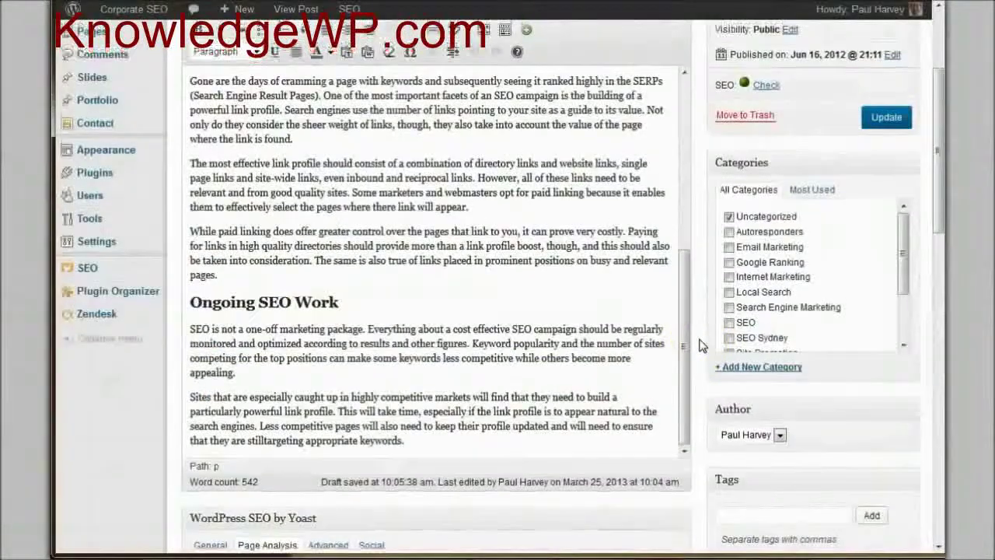
scroll(698, 346, up, 1)
scroll(684, 327, up, 6)
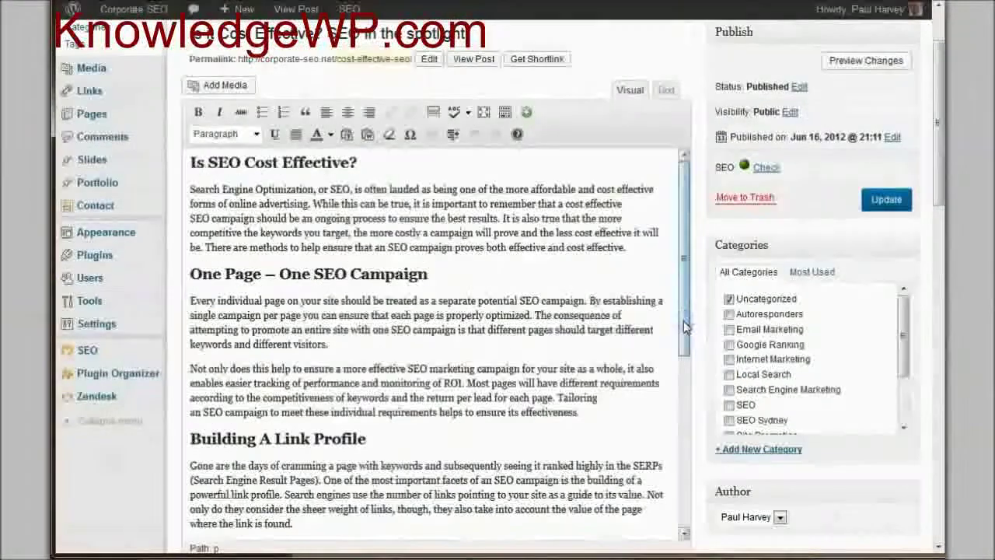
click(312, 276)
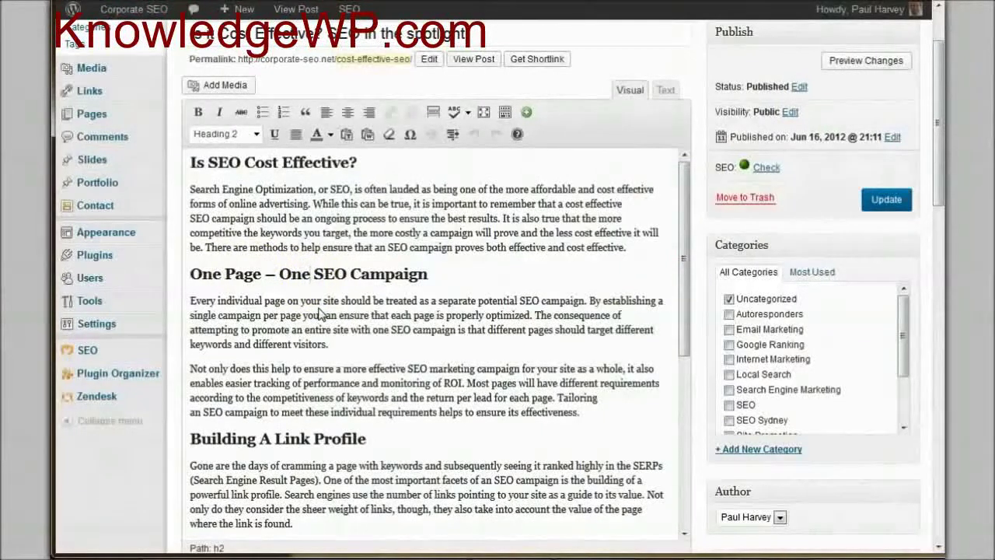
click(244, 163)
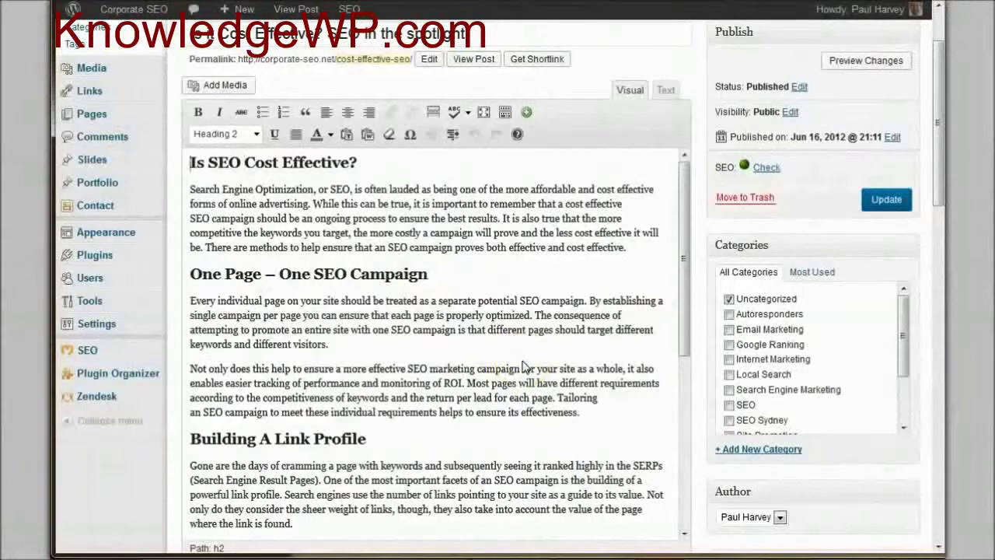
key(Home)
text(What makes)
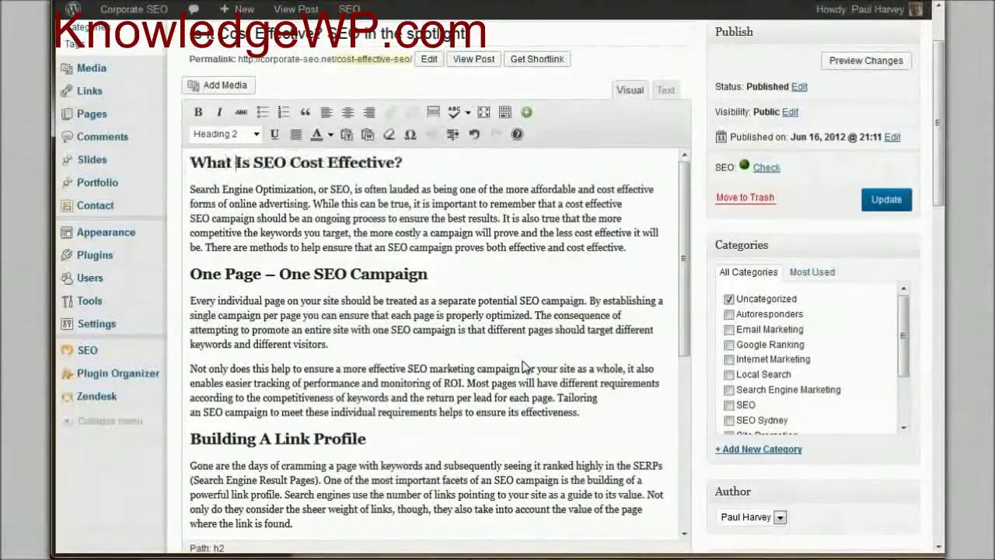
key(Delete)
key(Delete)
key(Delete)
key(Delete)
key(Delete)
key(Delete)
text(for)
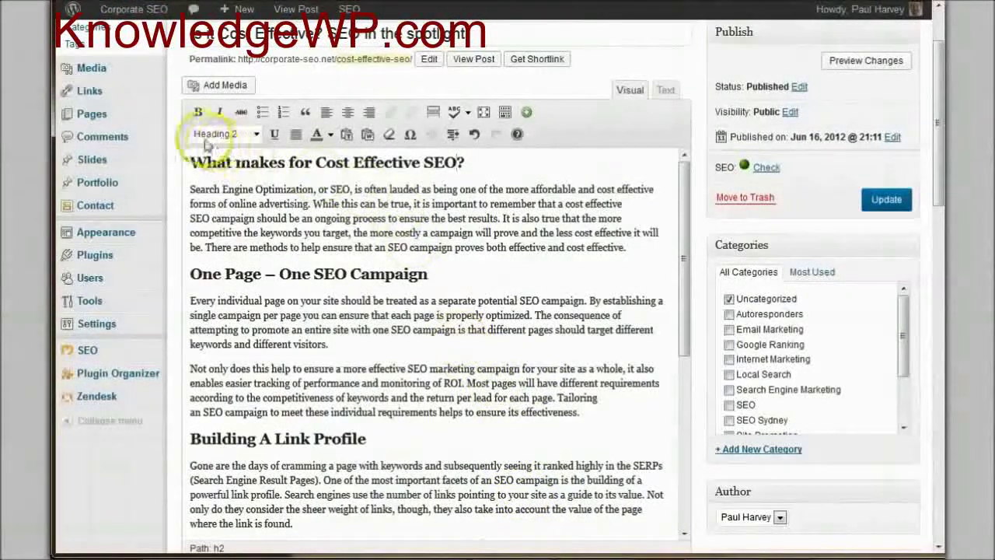
Apply the Heading 2 format to the post's first subheading
click(258, 135)
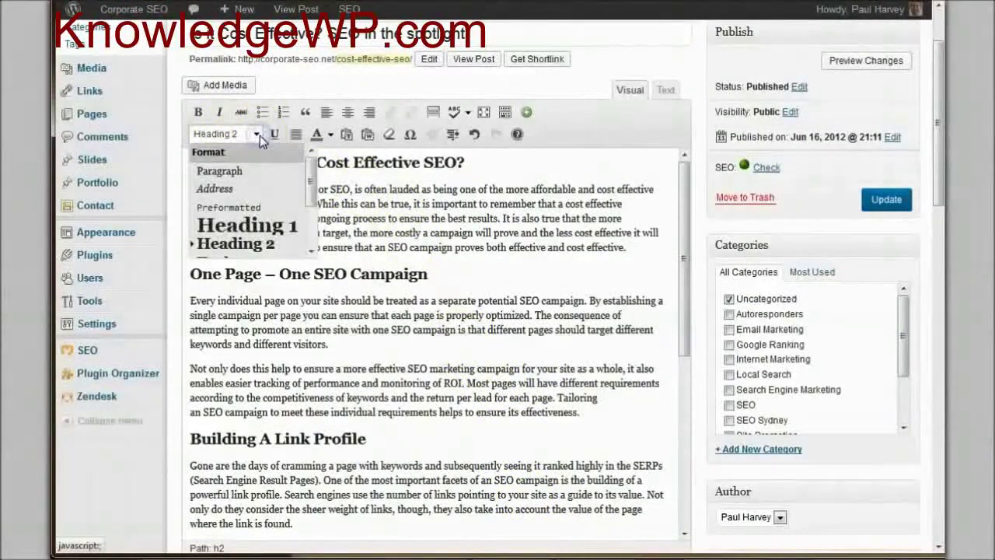
click(268, 244)
click(384, 199)
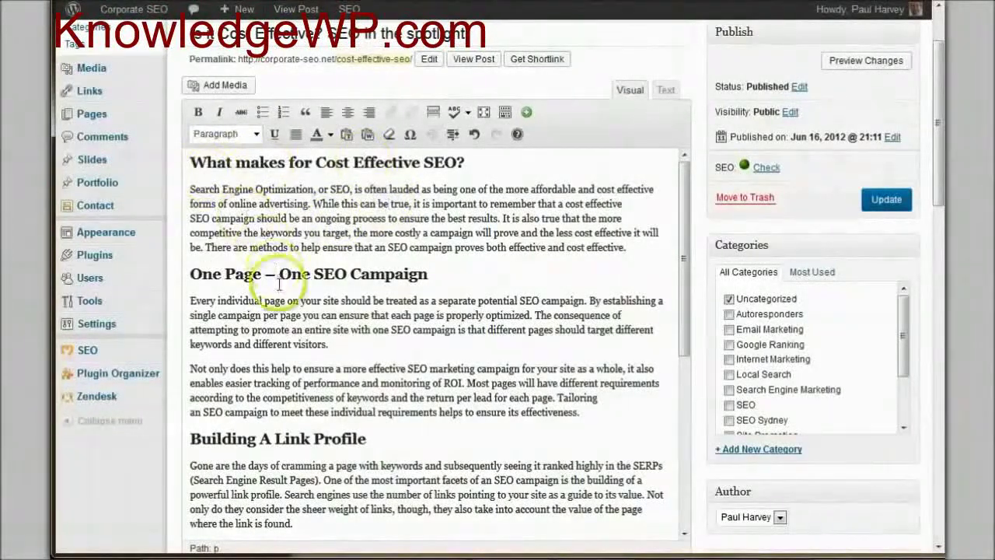
Insert "Cost Effective" before SEO at the start of the first paragraph under "Ongoing SEO Work" and update the post
scroll(439, 311, down, 5)
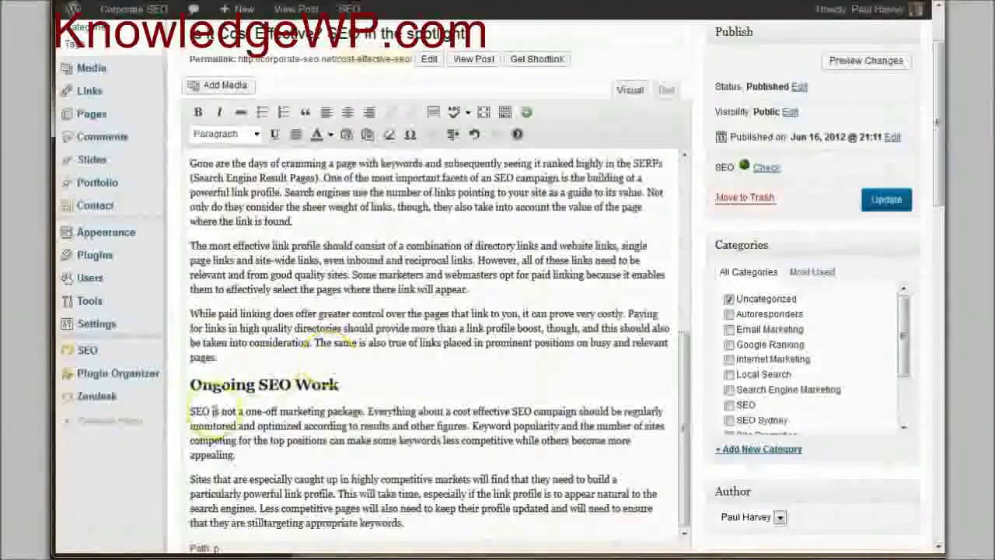
scroll(137, 478, down, 5)
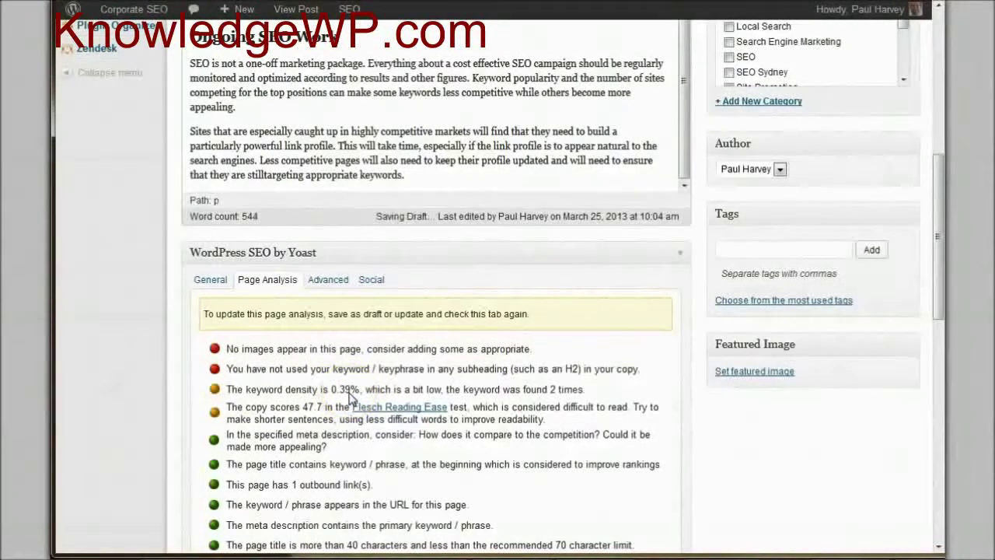
scroll(122, 410, up, 5)
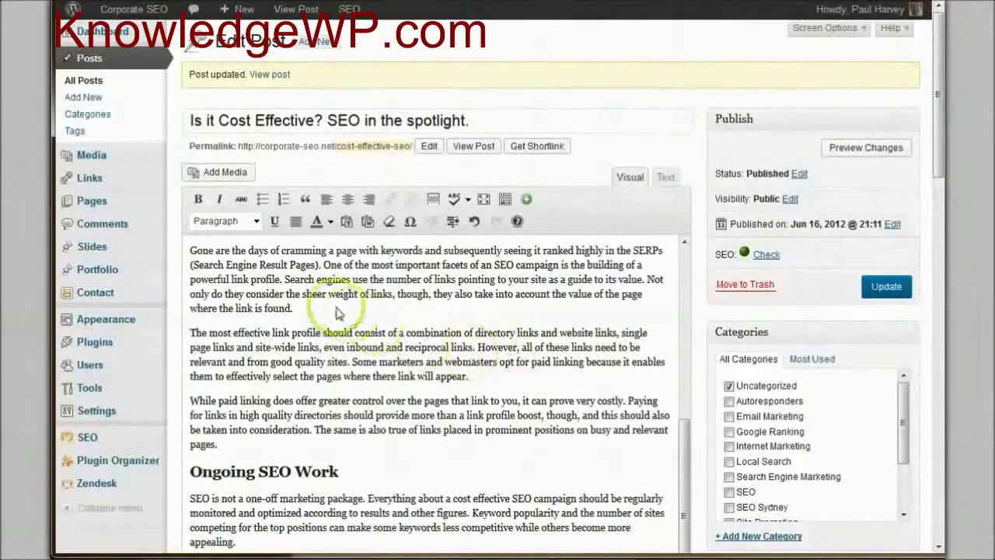
scroll(420, 400, down, 2)
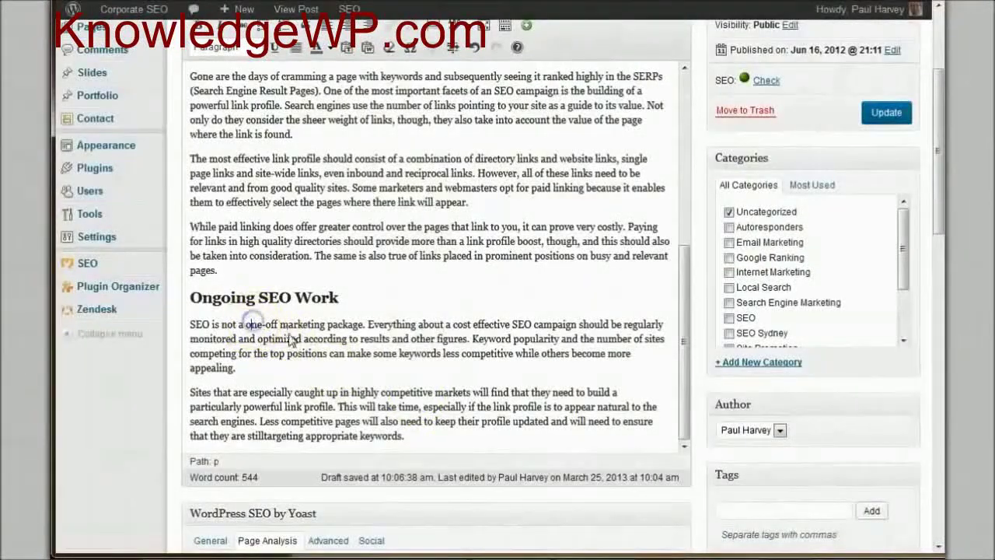
text(Cost Effective)
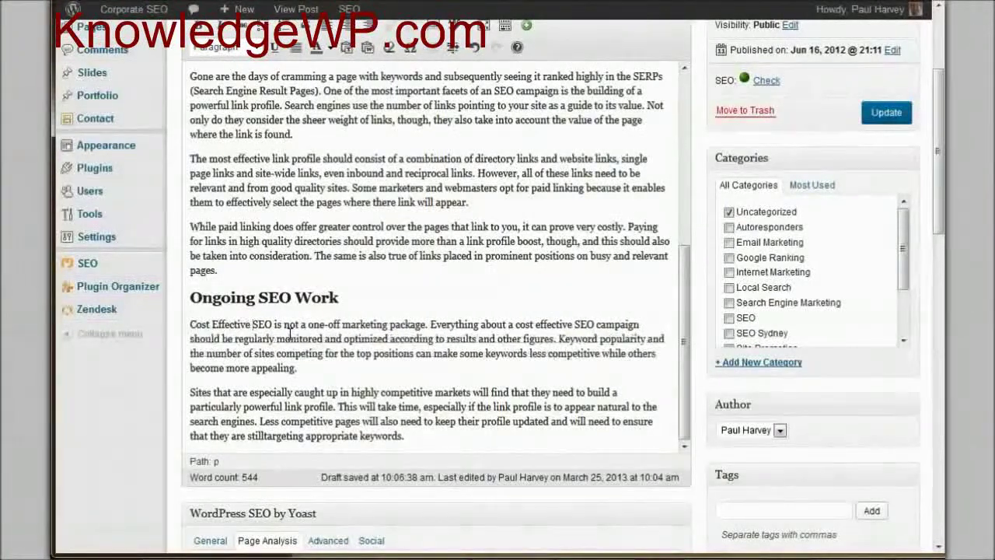
click(885, 112)
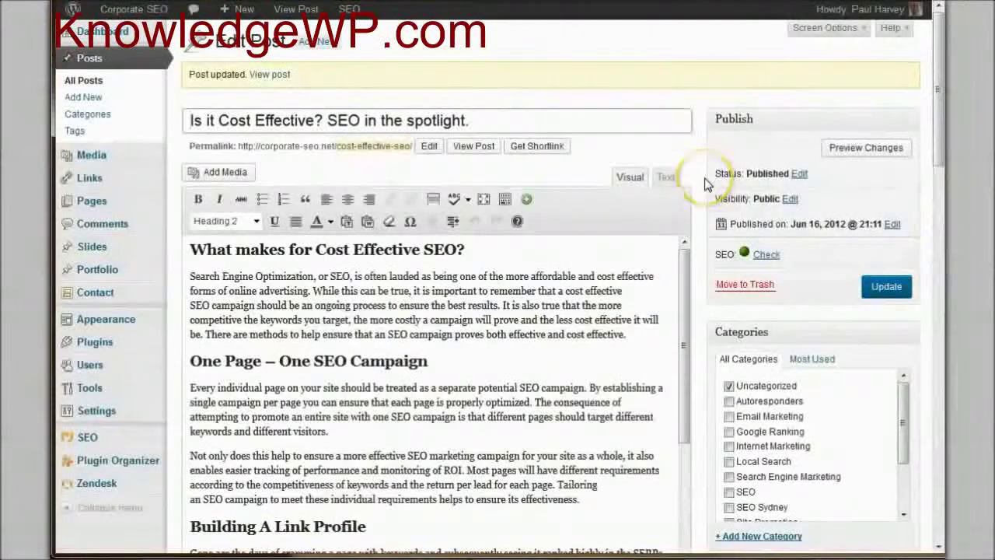
Check the focus keyword results and the refreshed Yoast page analysis, especially the keyword density and image entries, against the post body
scroll(706, 184, down, 10)
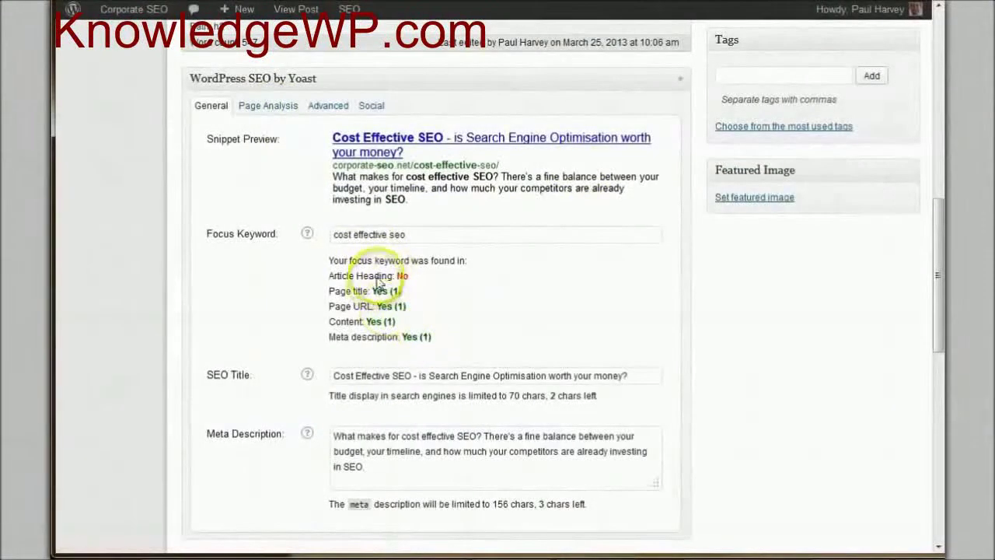
click(281, 109)
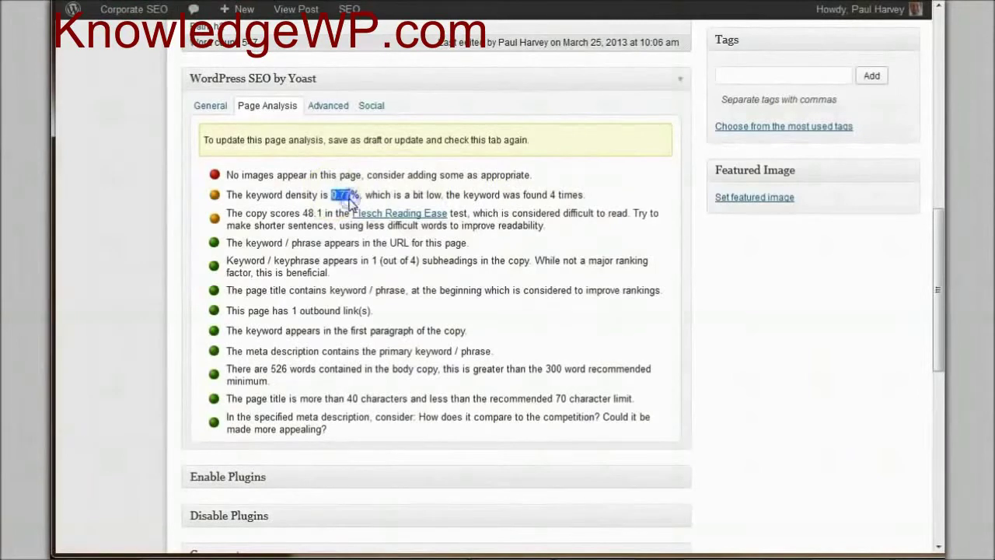
drag(227, 175, 393, 176)
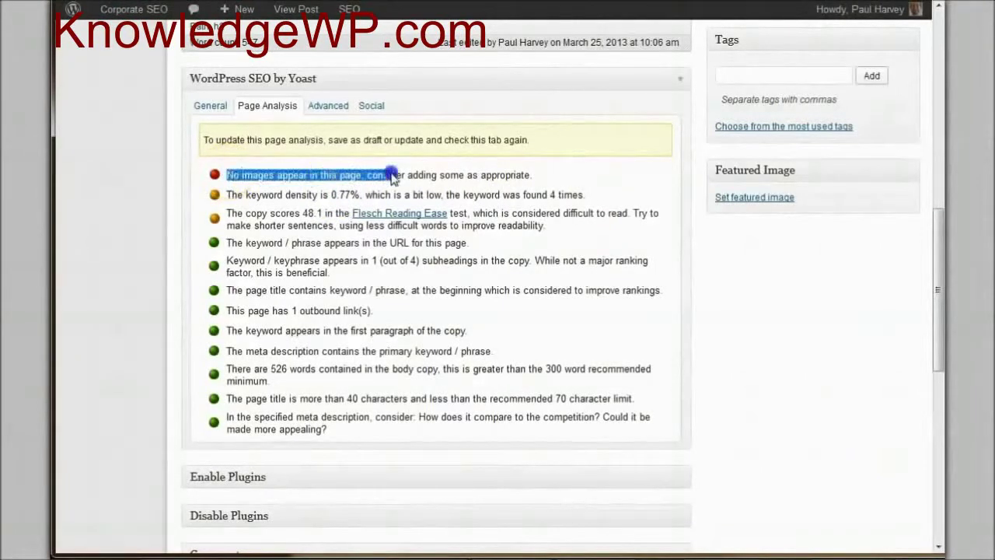
click(451, 178)
scroll(304, 303, up, 2)
scroll(115, 338, up, 10)
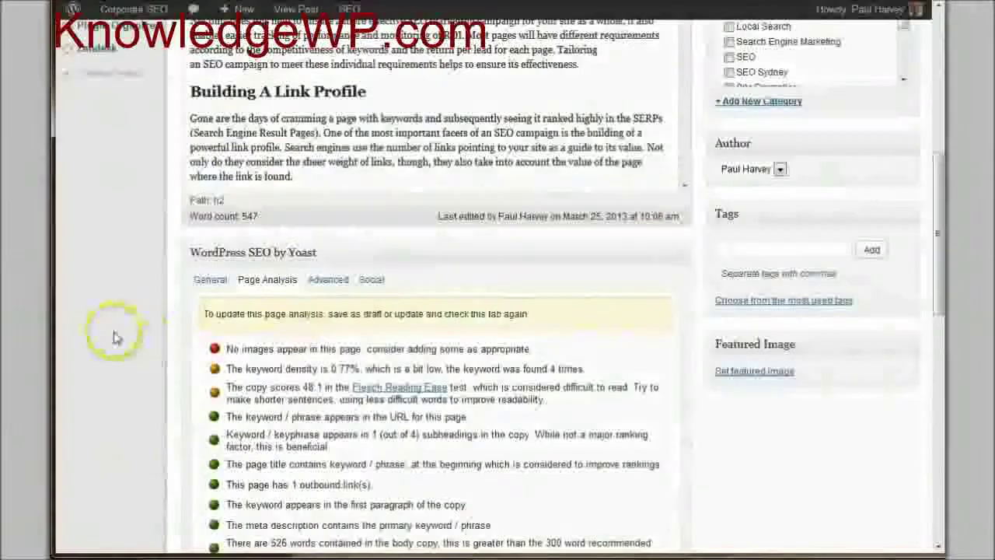
scroll(582, 282, up, 4)
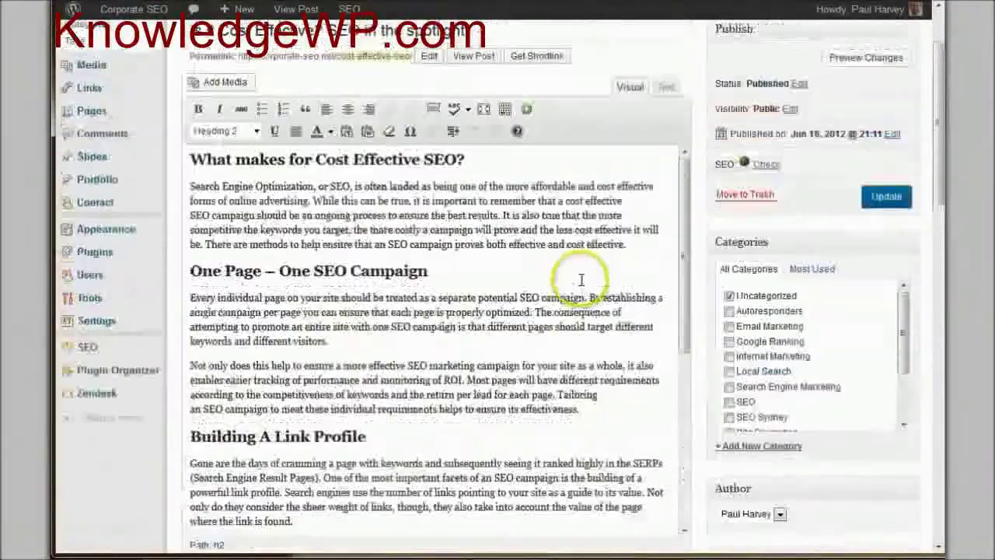
scroll(709, 201, down, 4)
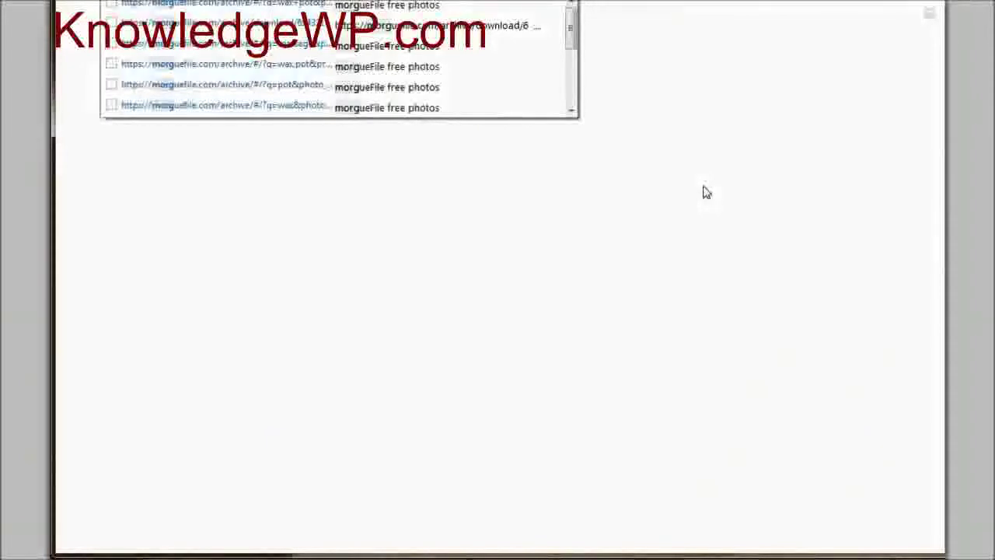
Switch to the morgueFile website, clear its "wax+pot" search term and search the free photos for "seo"
drag(695, 174, 529, 78)
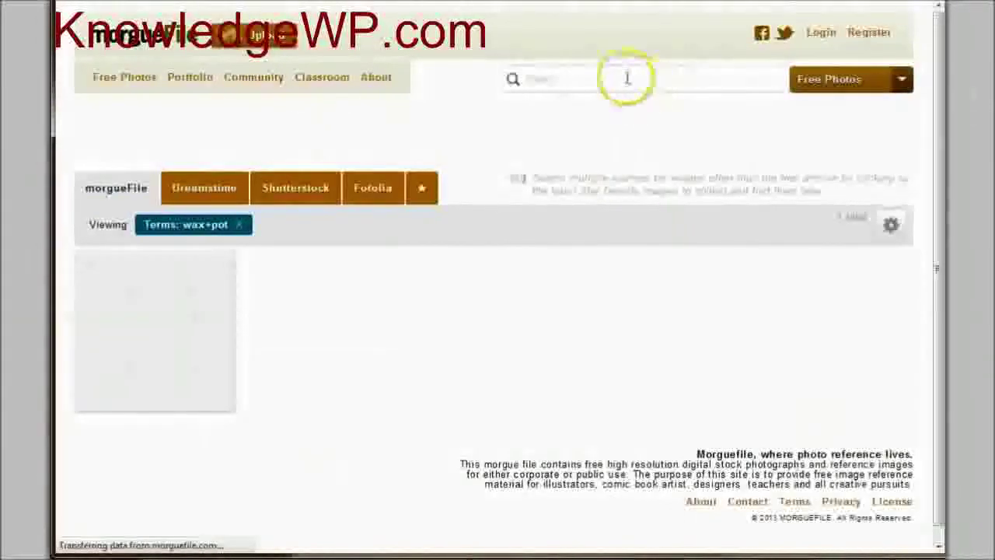
click(237, 224)
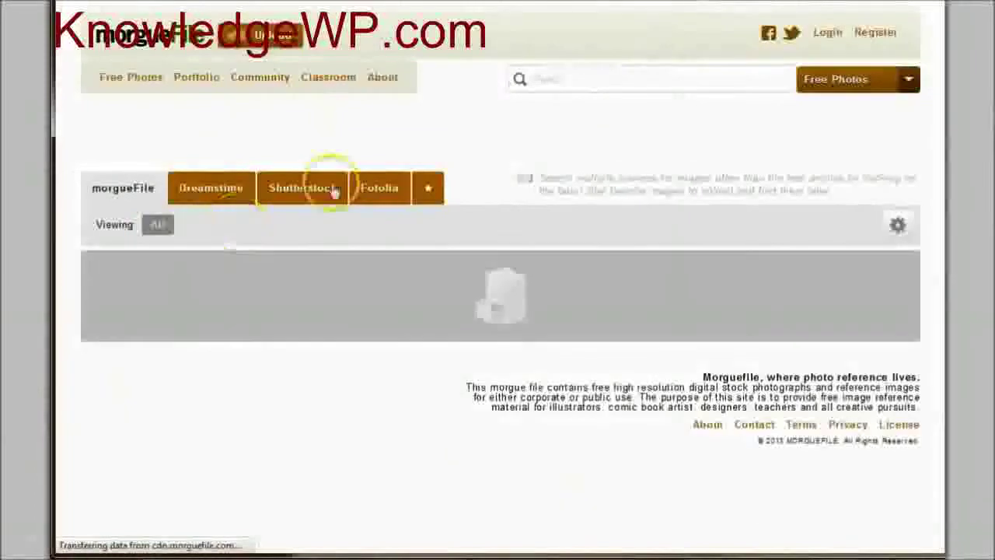
click(600, 78)
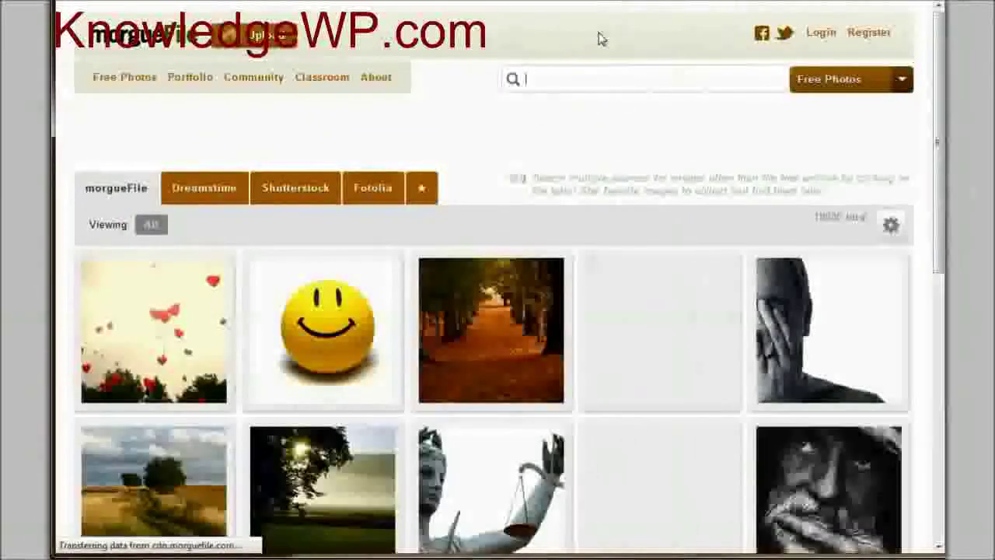
text(seo)
key(Return)
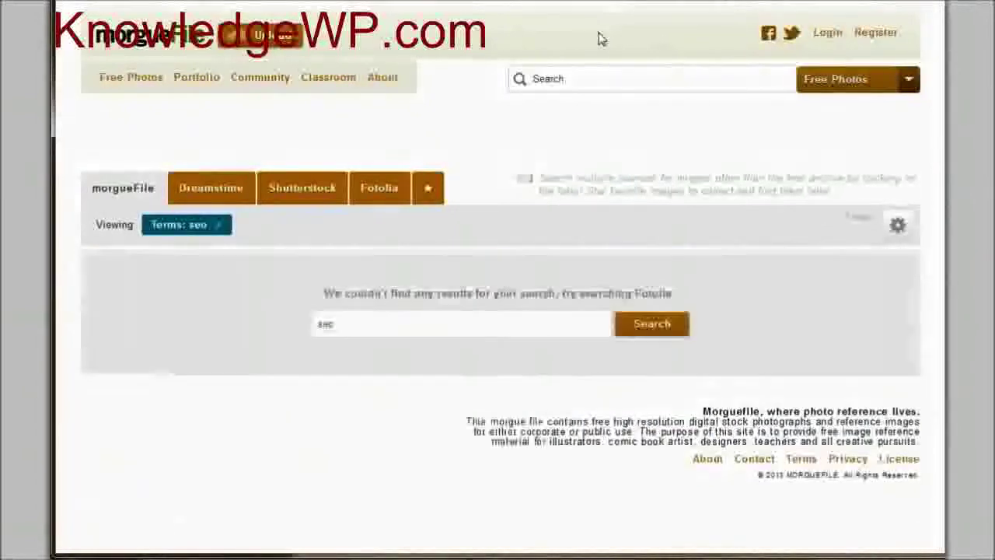
Search the morgueFile free photos for "search" and open the magnifying glass image magnifyGlass00008.jpg
click(573, 78)
text(search)
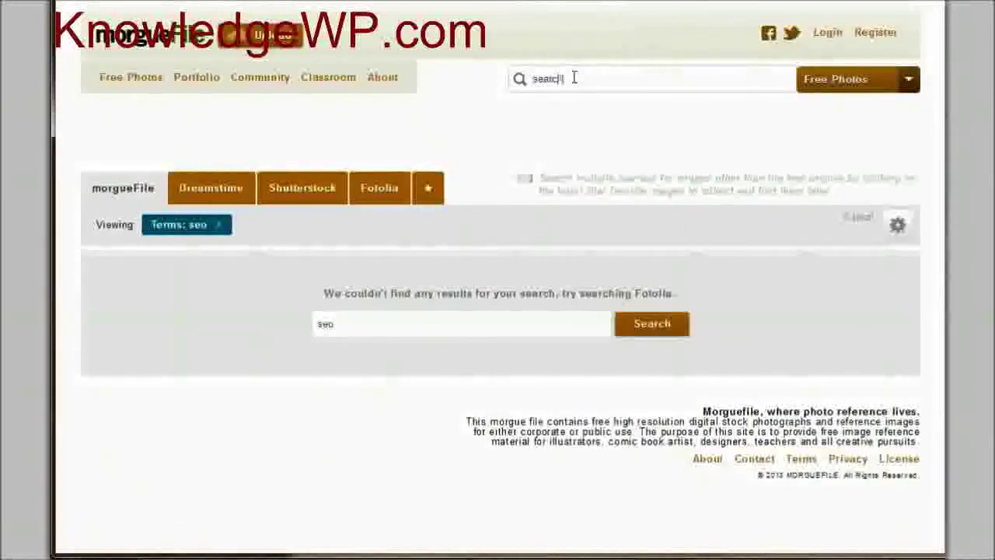
key(Return)
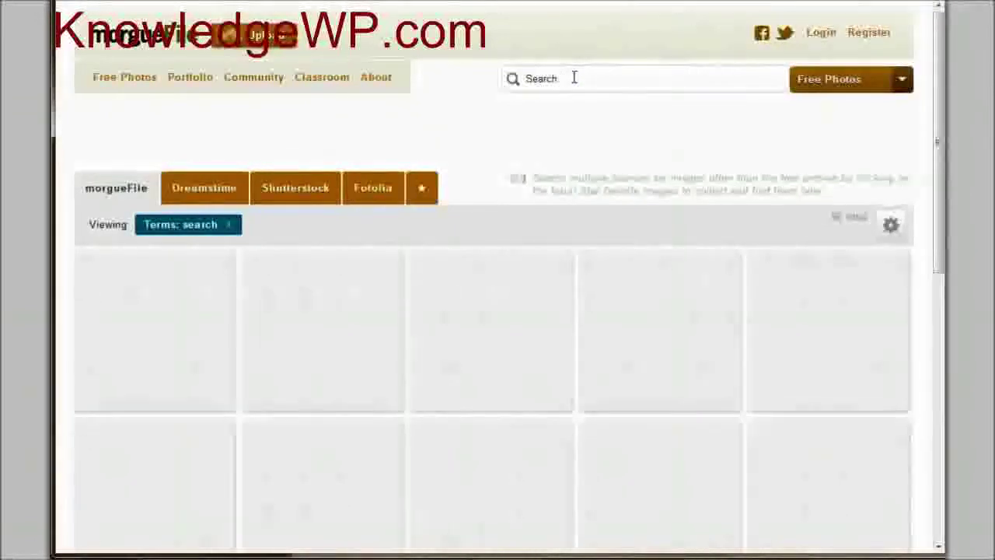
mouse_move(335, 343)
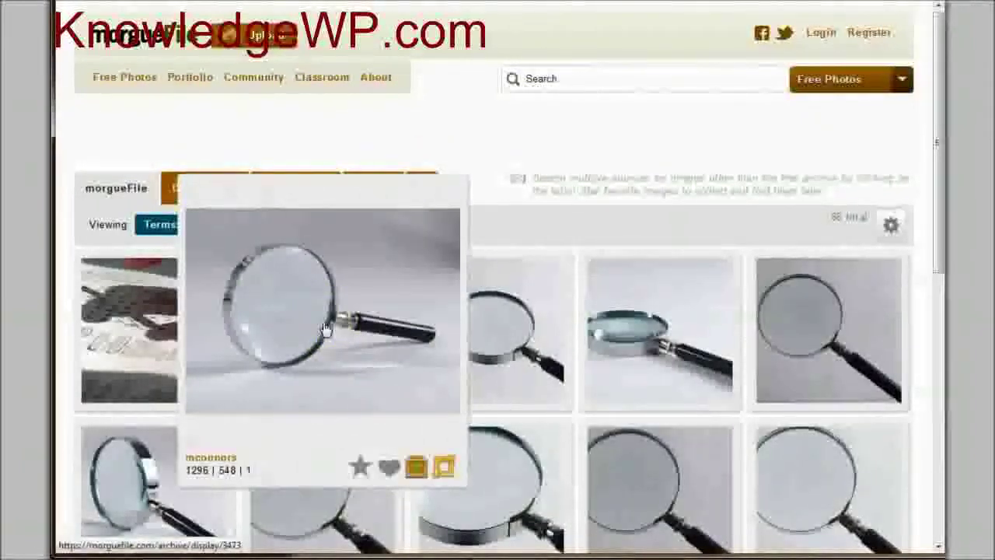
click(326, 329)
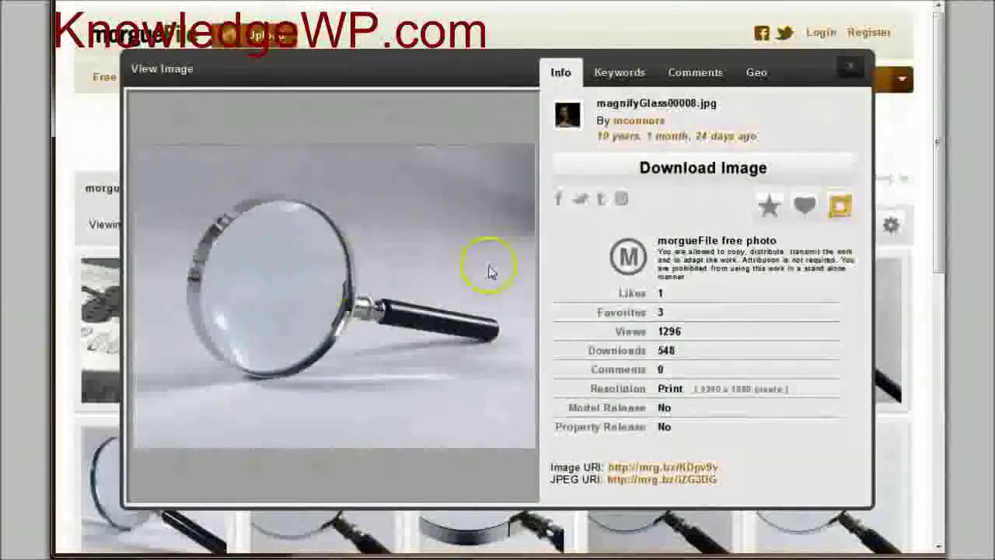
Download the magnifying glass image by saving the file, and decline the social media request
click(702, 168)
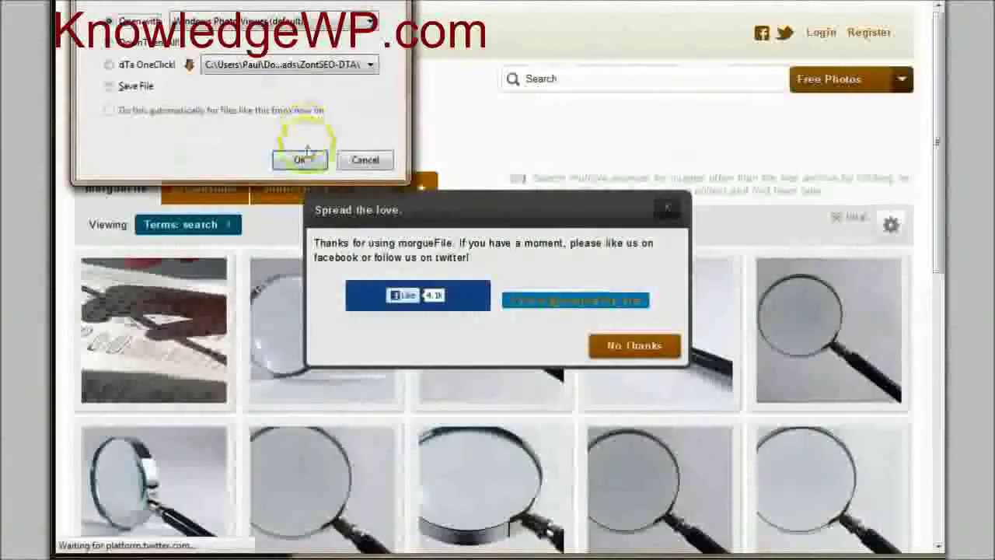
click(137, 85)
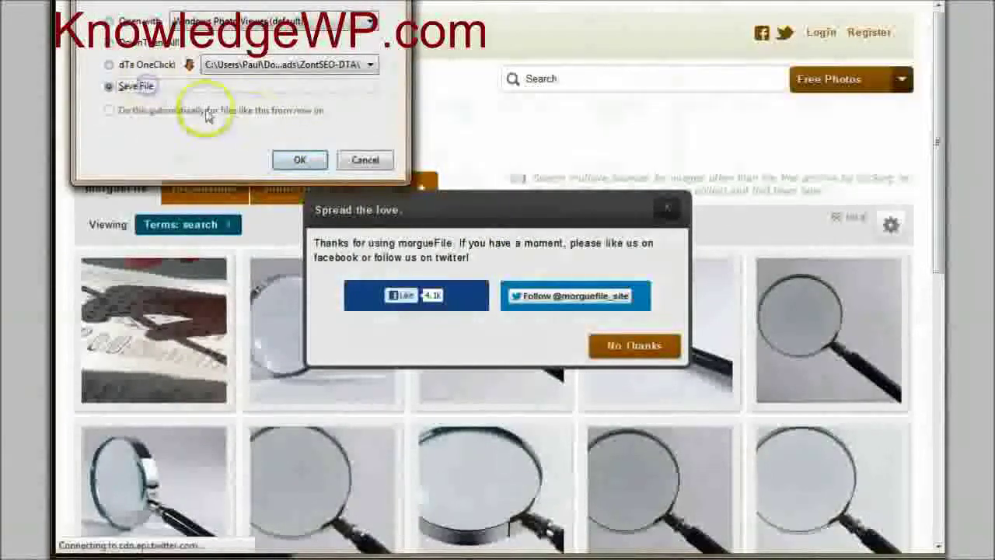
click(300, 159)
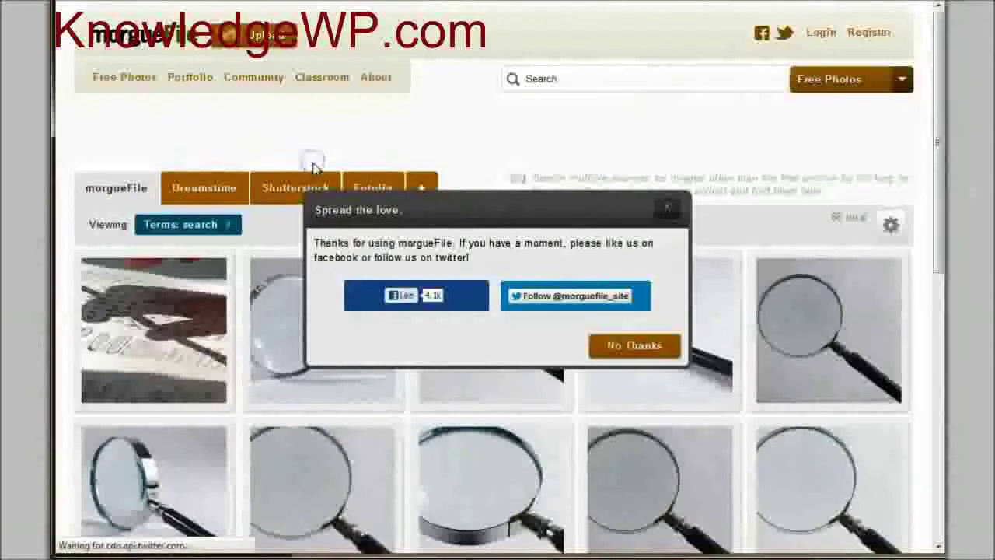
click(634, 345)
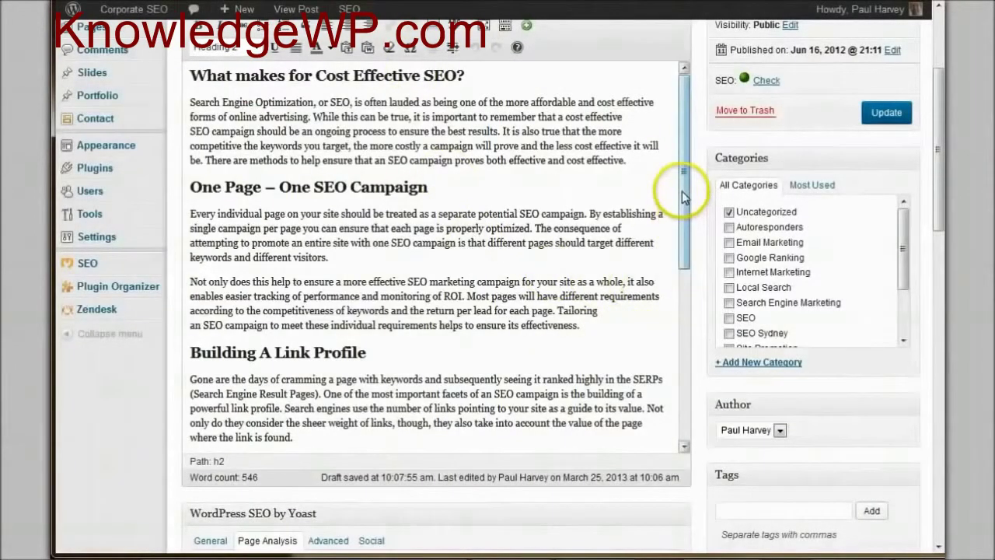
Start adding media to the post by uploading a file, and browse to the Downloads folder
drag(682, 194, 682, 194)
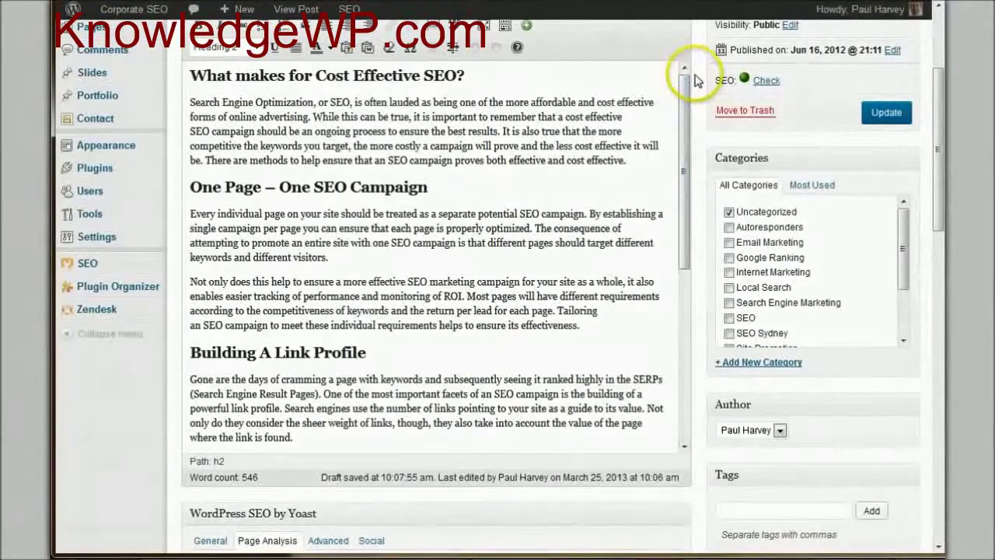
scroll(692, 78, up, 2)
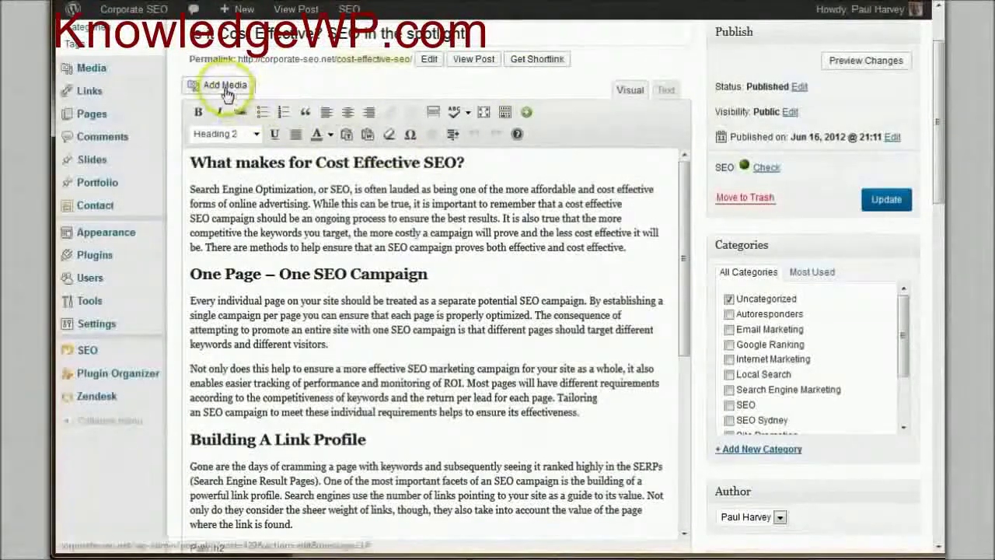
click(226, 86)
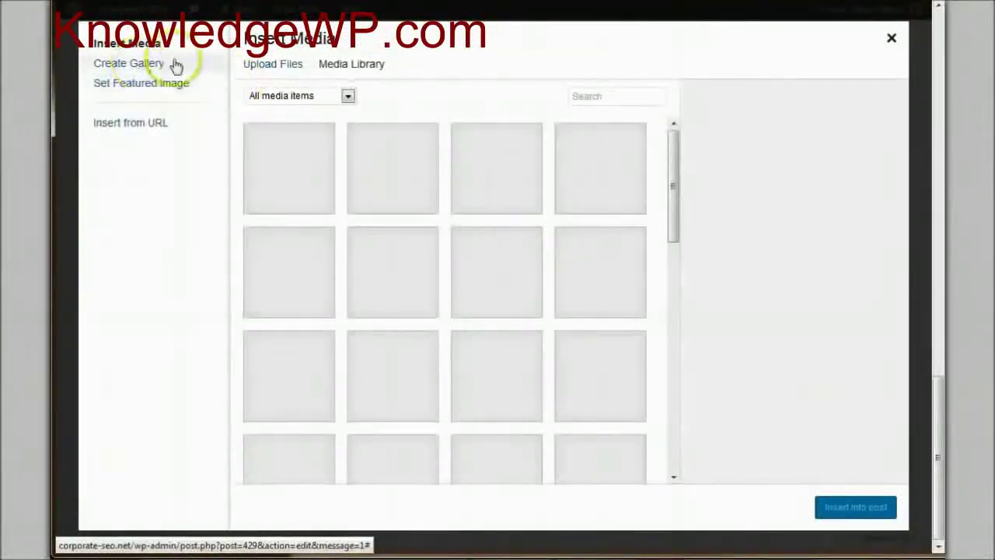
click(276, 65)
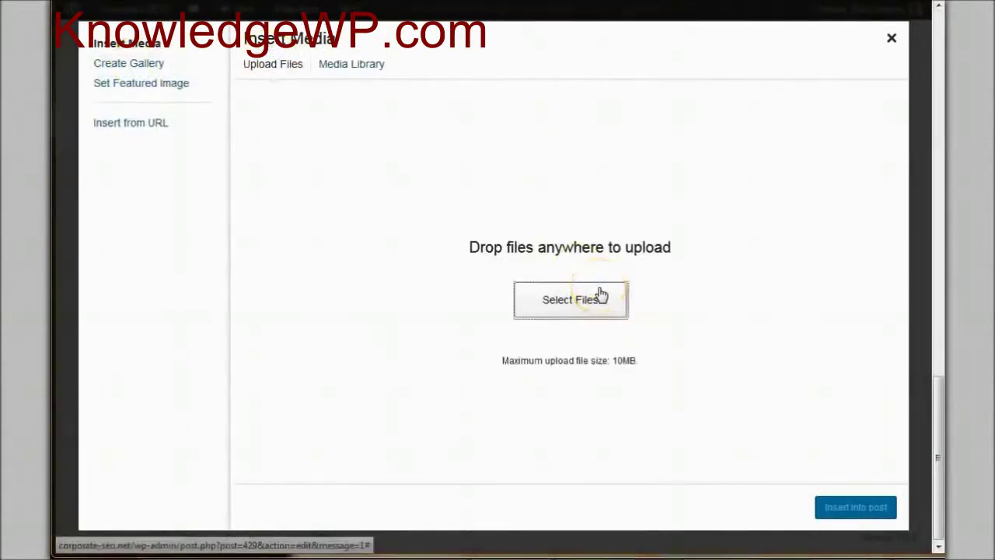
click(545, 145)
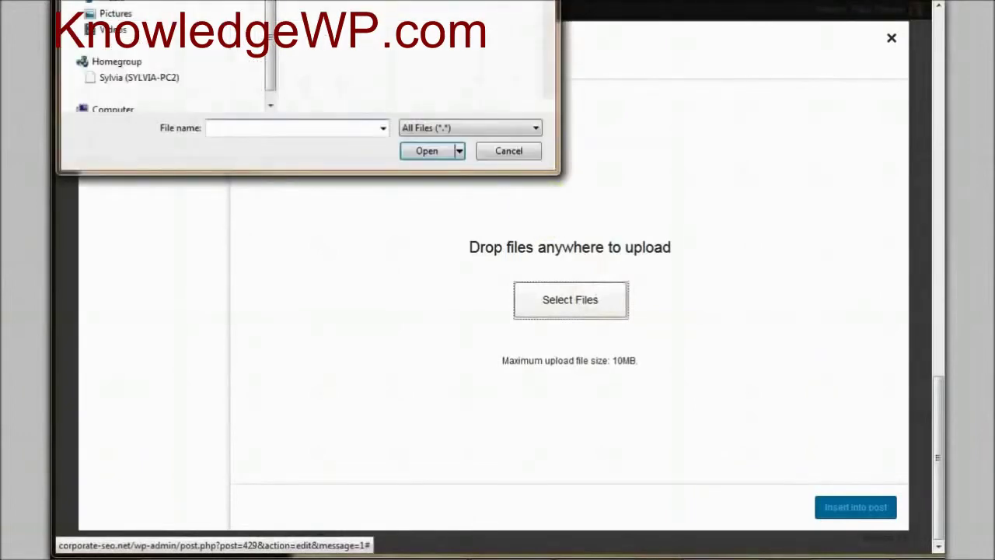
drag(284, 0, 641, 37)
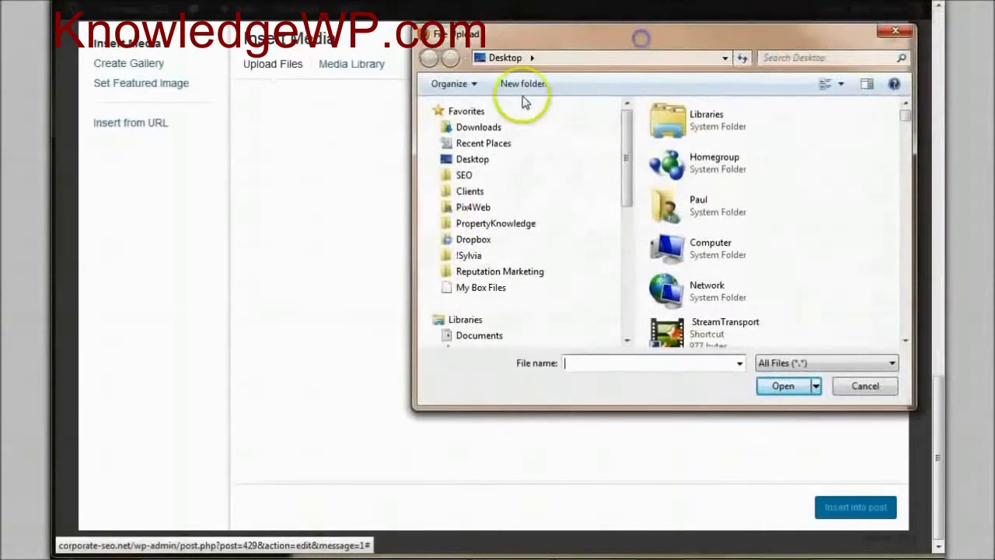
click(484, 128)
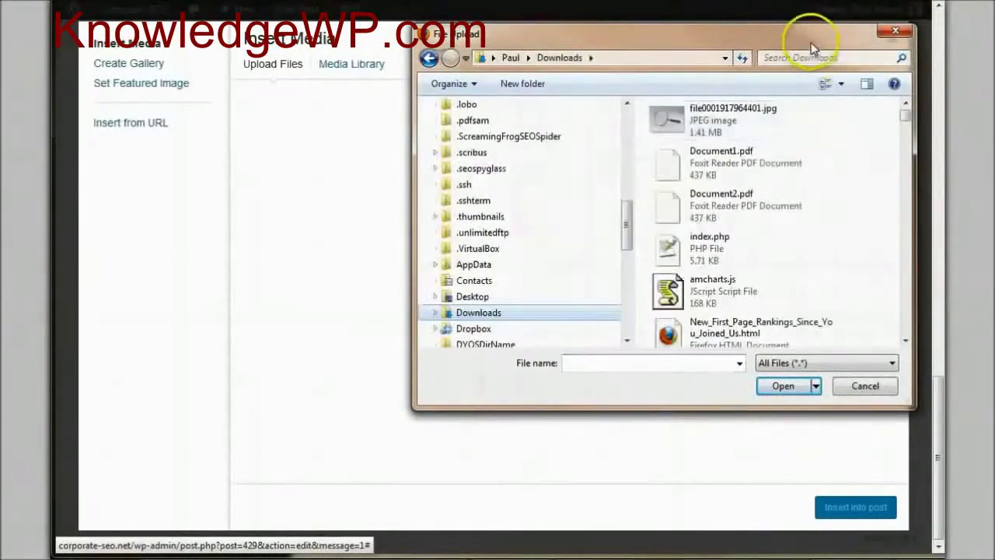
Rename the downloaded magnifying glass image file0001917964401.jpg as "cost effective seo.jpg"
click(712, 124)
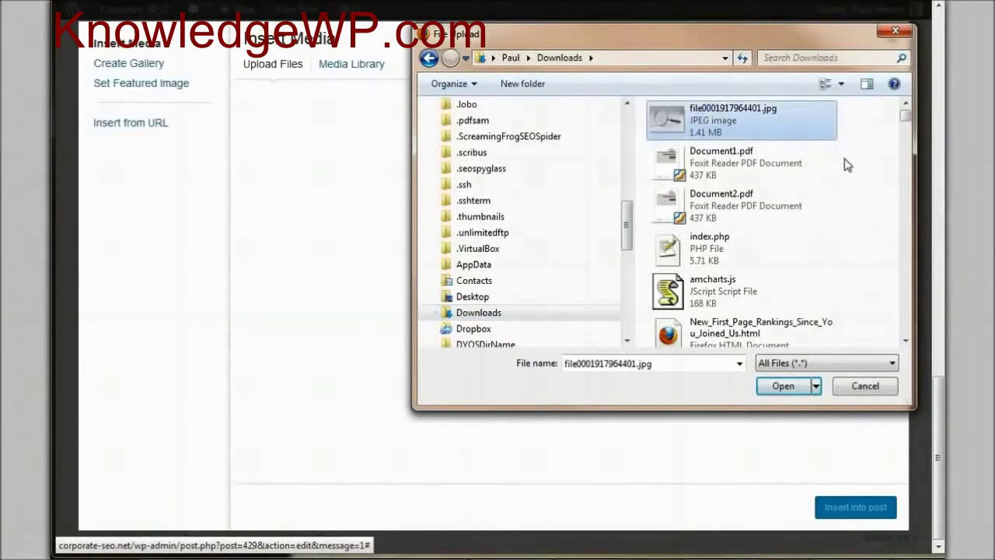
click(733, 127)
right_click(733, 126)
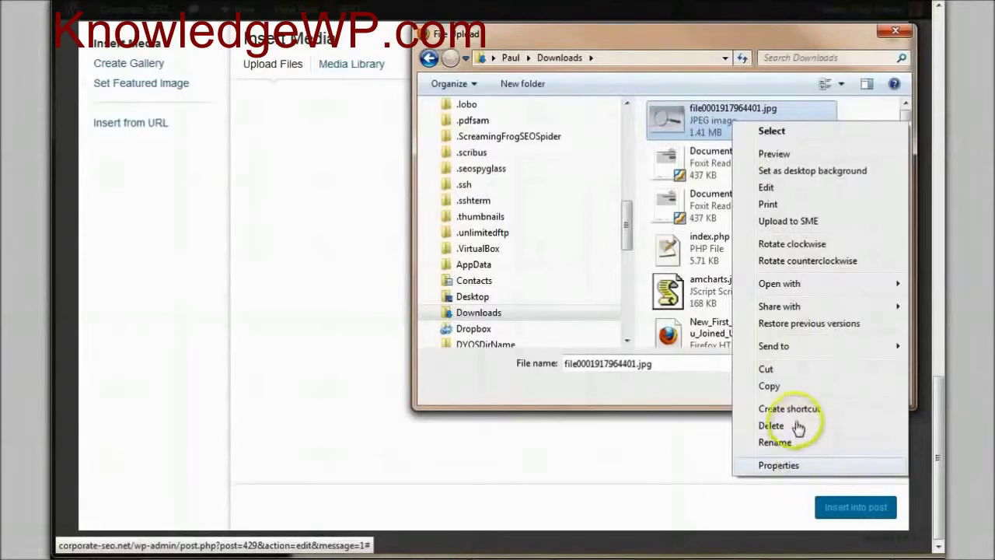
click(787, 443)
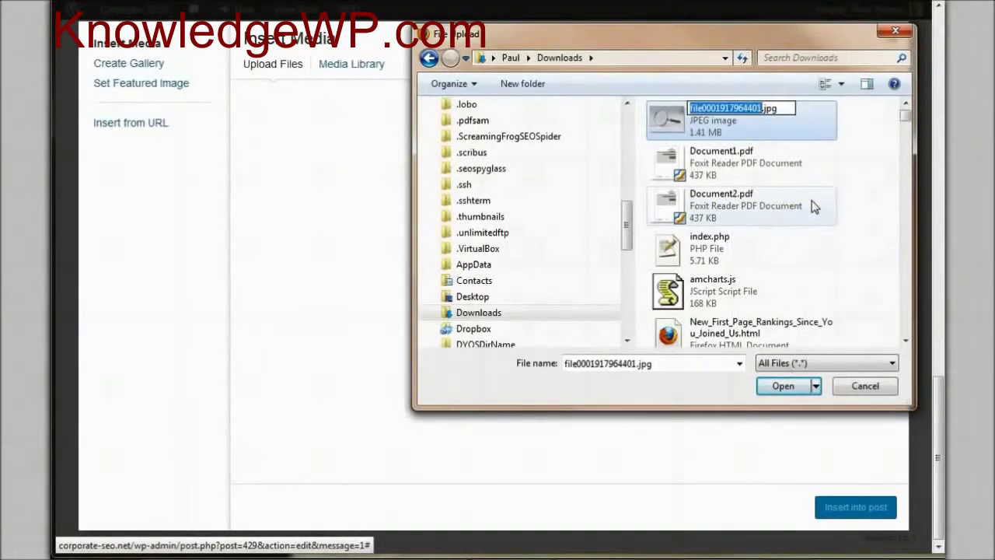
text(cost effective seo)
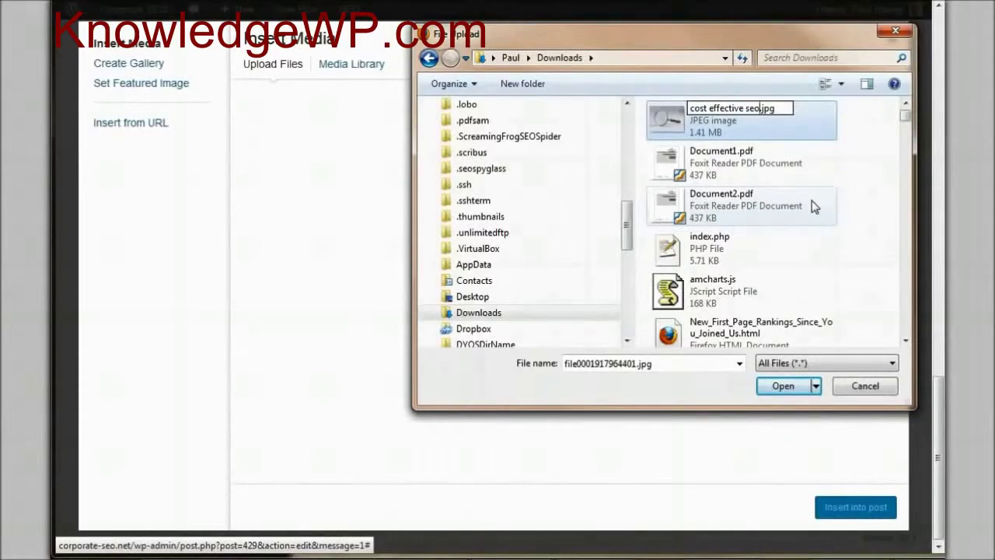
key(Return)
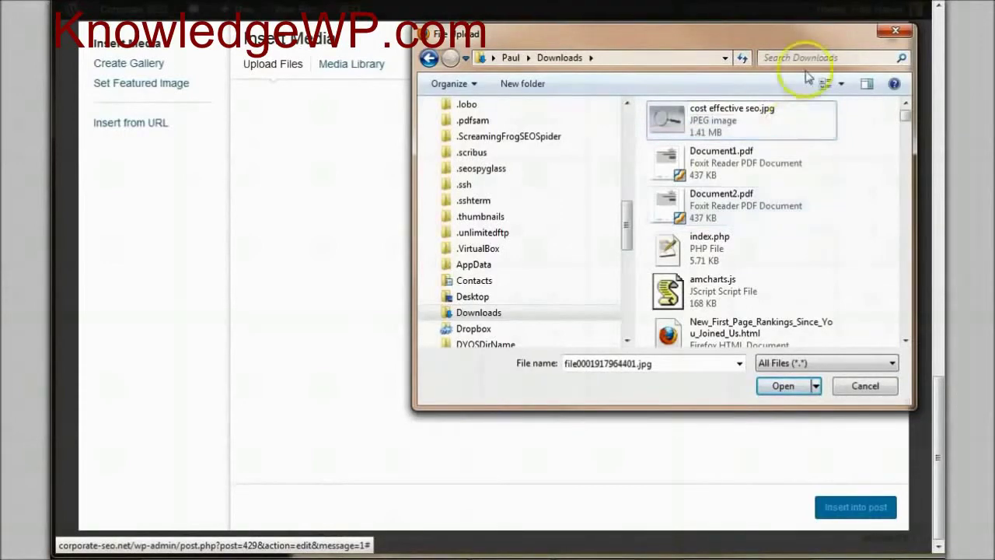
Upload the renamed image "cost effective seo.jpg" to the media library
click(767, 124)
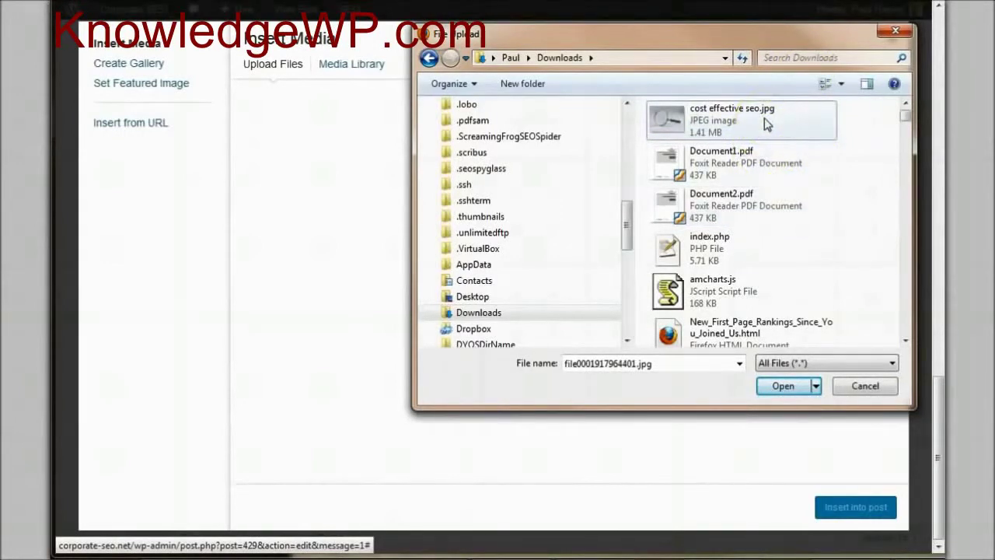
click(782, 384)
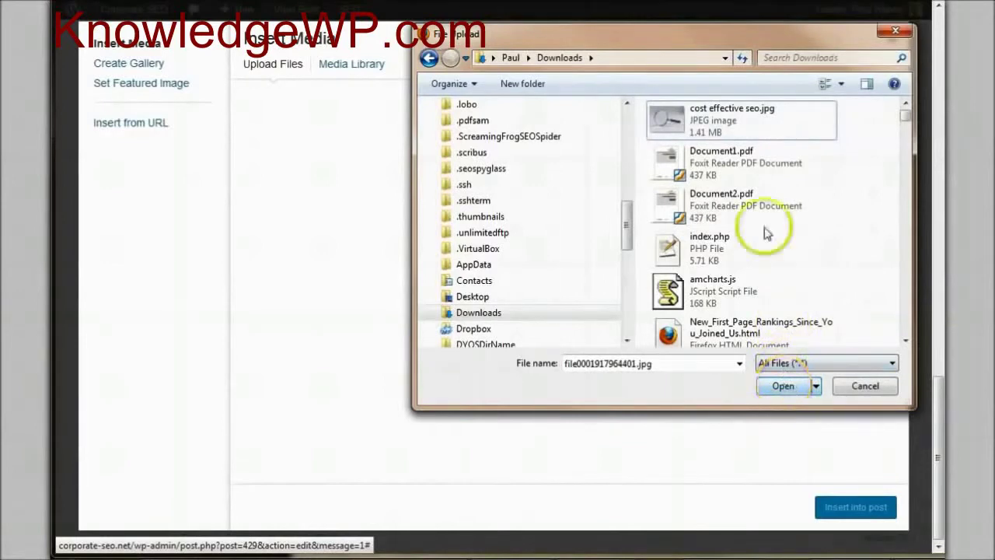
click(758, 132)
click(782, 389)
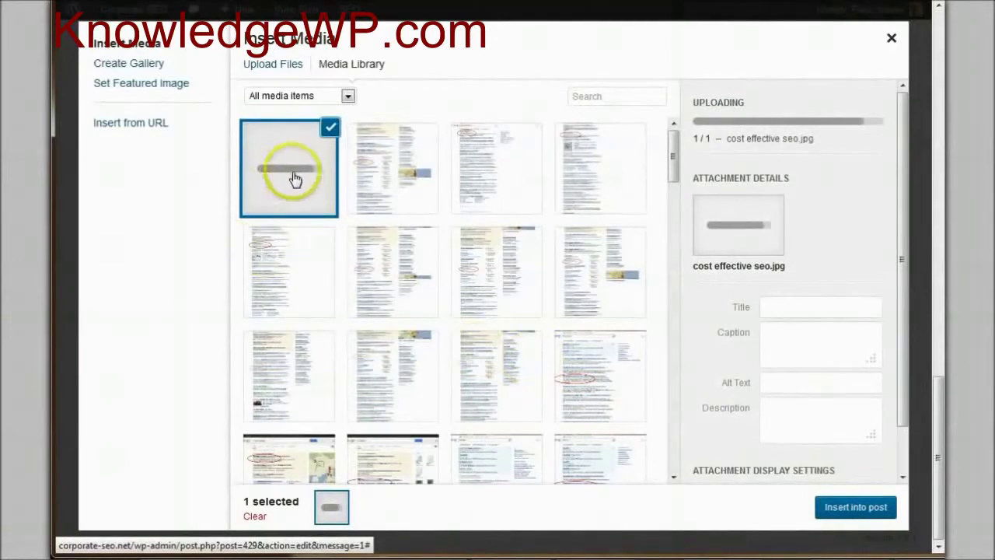
Replace the uploaded image's title with "Cost Effective SEO"
click(784, 302)
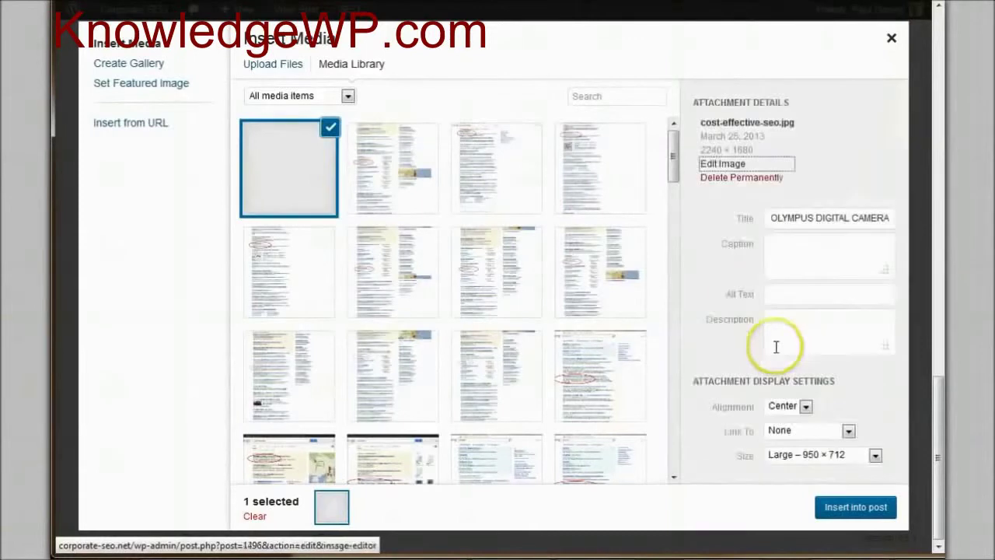
click(777, 233)
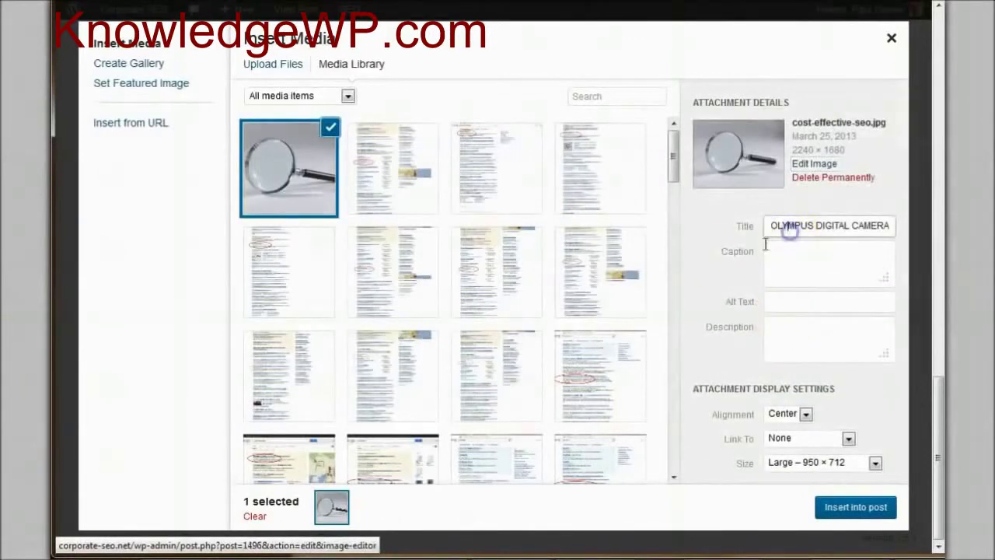
key(ctrl+a)
text(C)
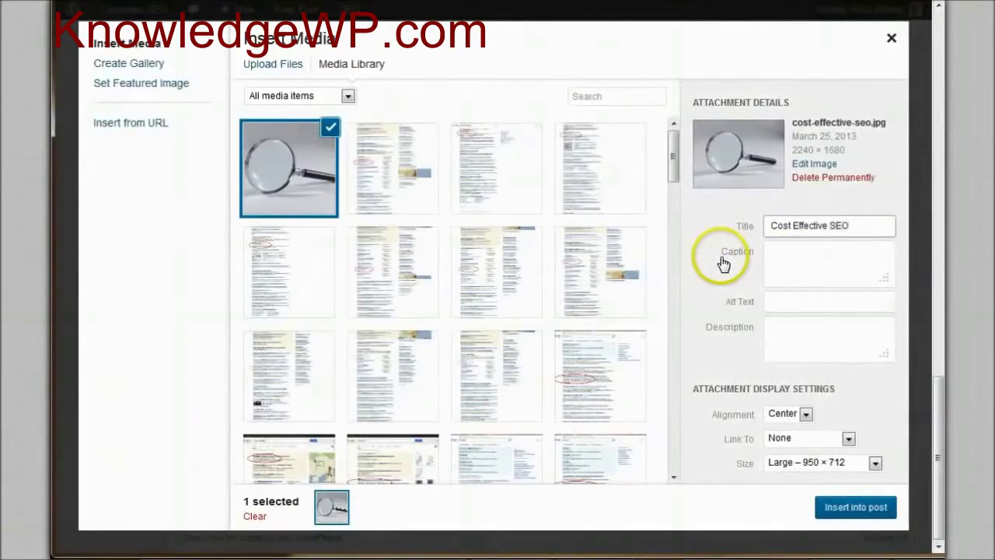
Enter "Is SEO Cost Effective?" as the uploaded image's alt text
key(ctrl+a)
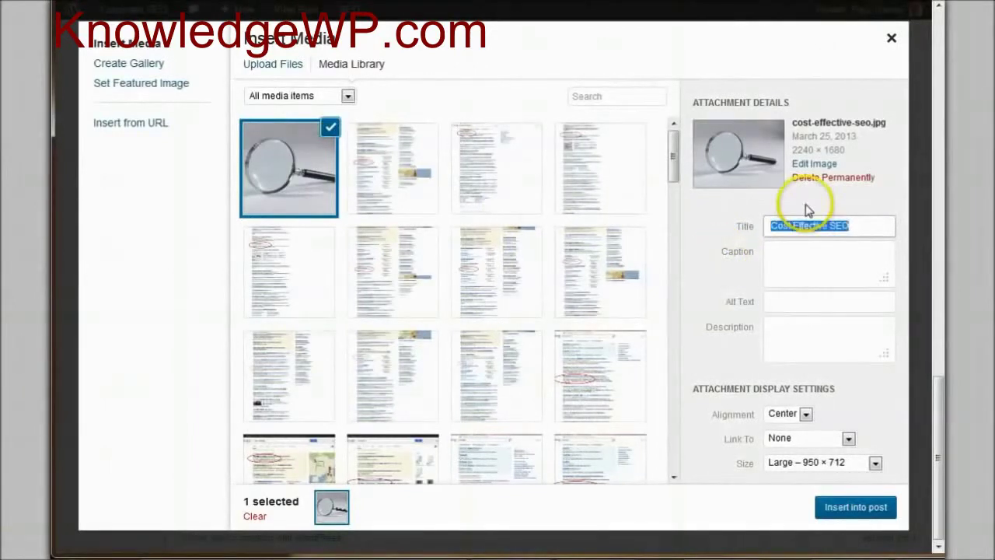
key(Tab)
key(Tab)
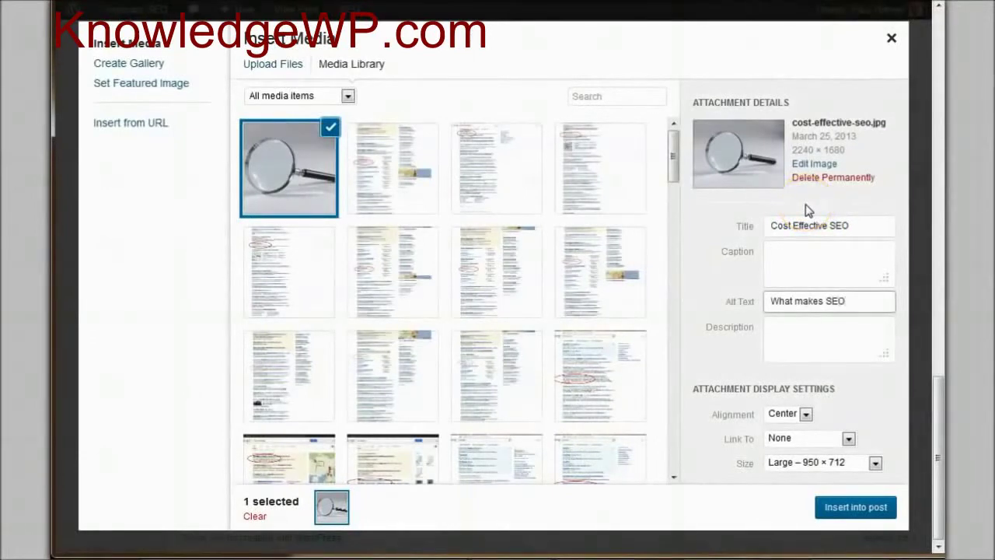
key(ctrl+a)
key(BackSpace)
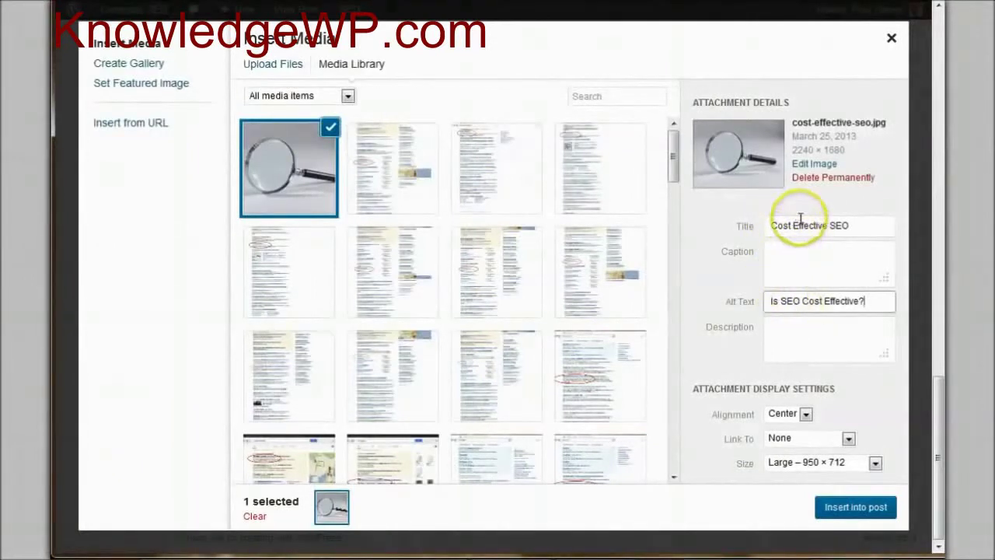
Align the image right at Medium size (300 × 225) and insert it into the post
click(806, 413)
click(779, 452)
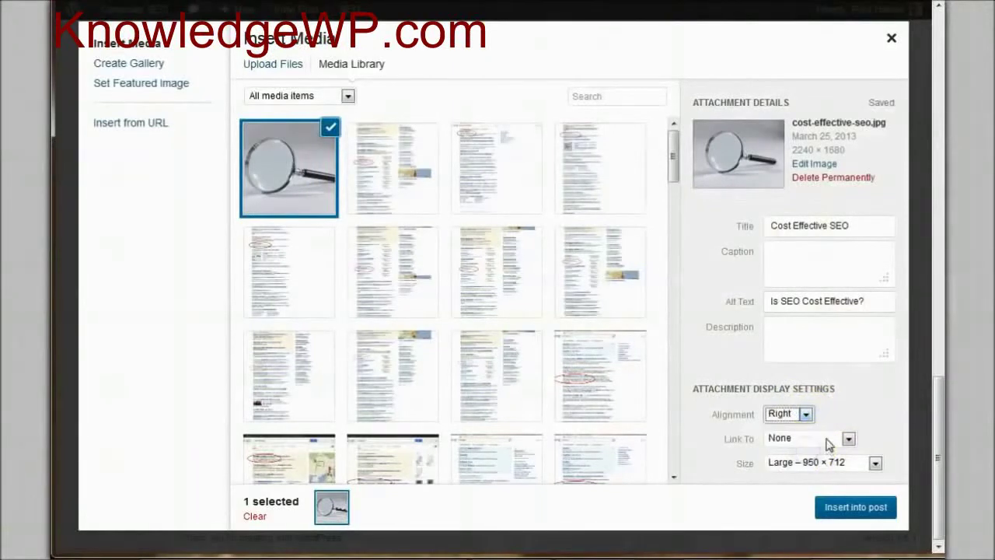
click(832, 462)
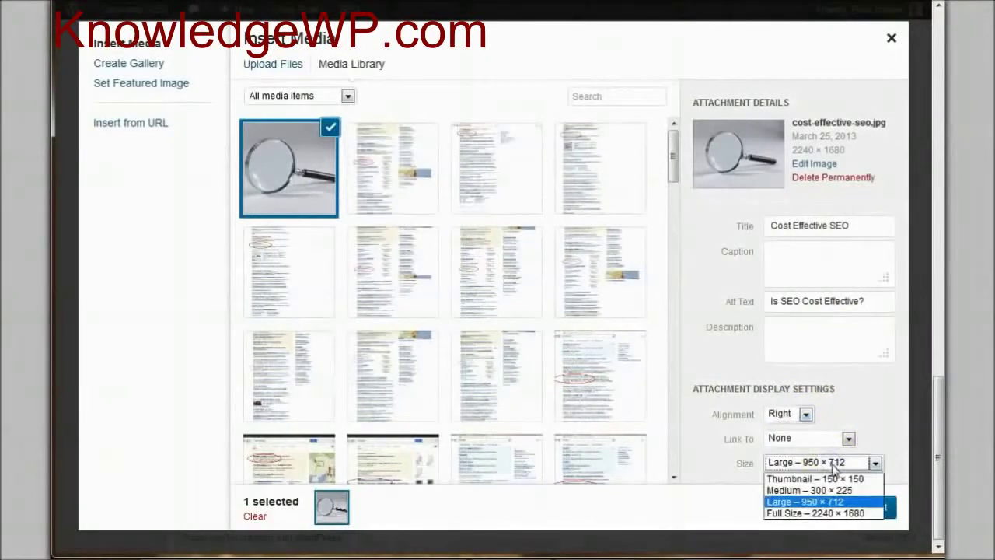
click(825, 488)
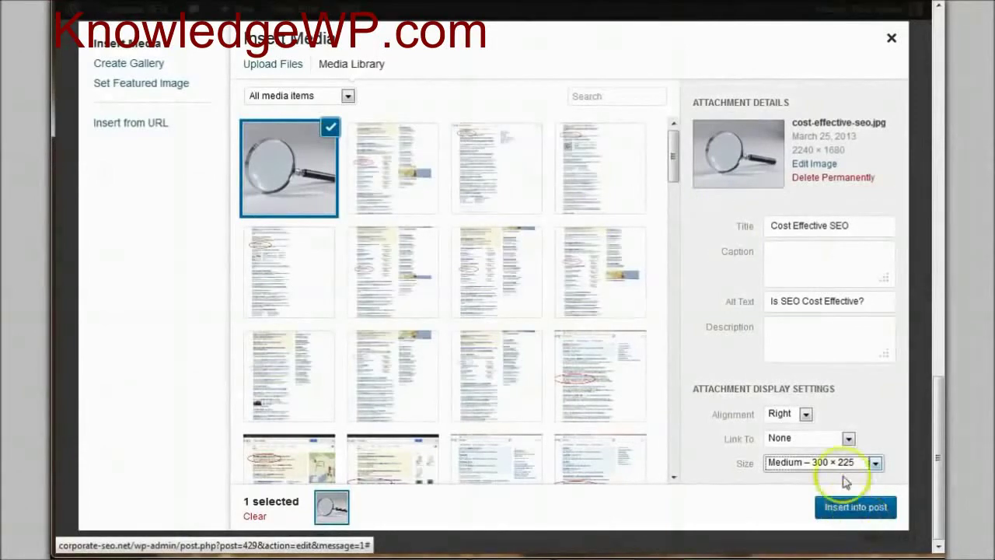
click(852, 512)
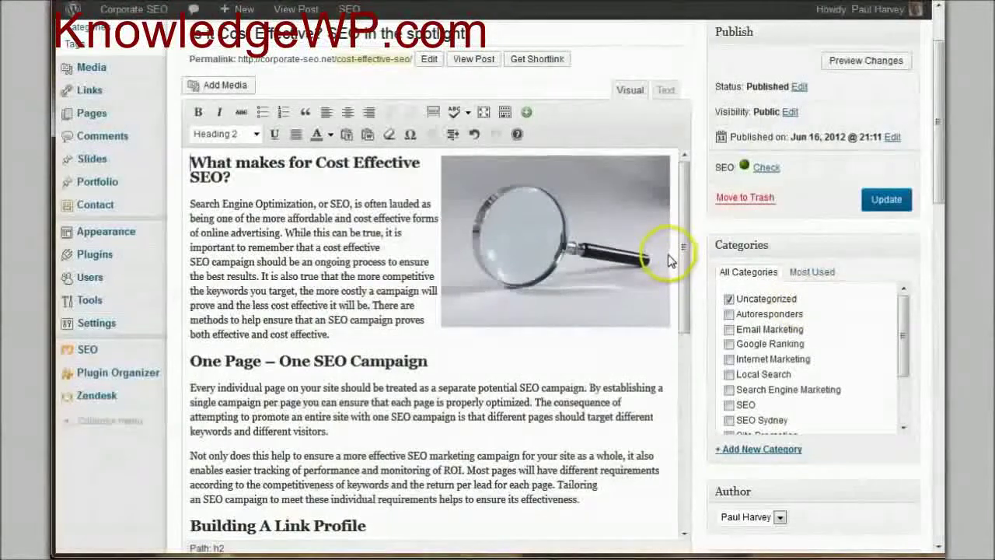
Update the post with the new image and check the image alt tag entry in Yoast's page analysis
click(885, 204)
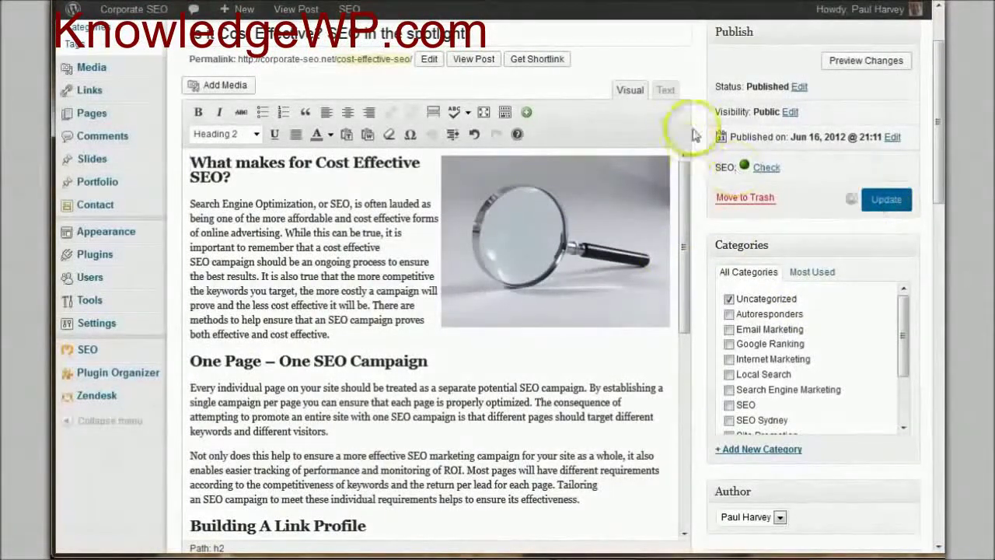
scroll(697, 137, down, 6)
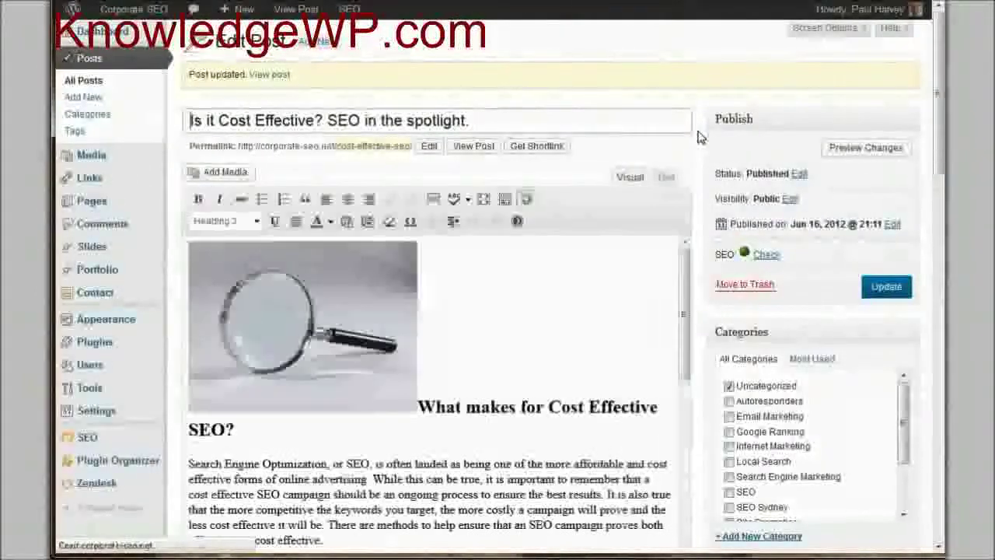
scroll(697, 137, down, 10)
scroll(251, 182, down, 3)
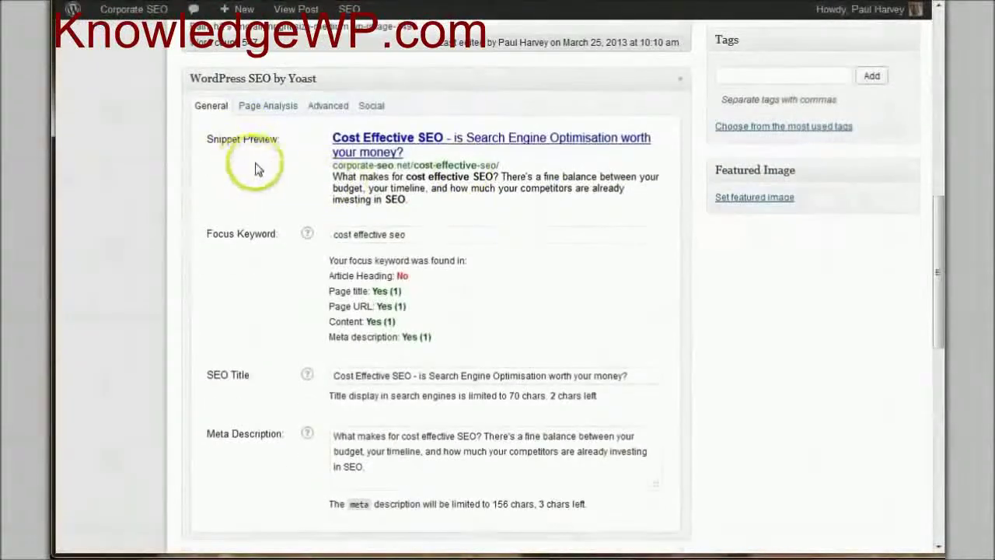
click(267, 109)
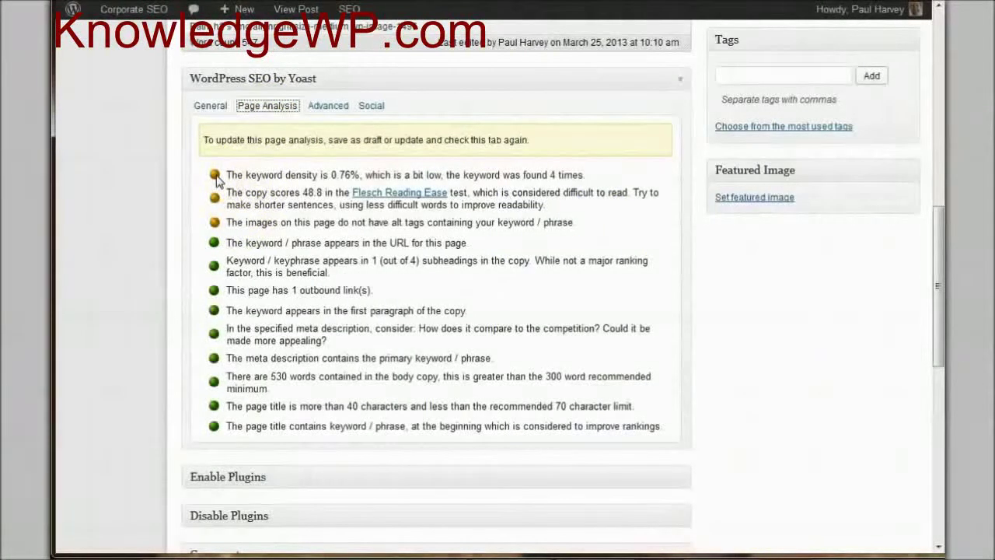
drag(256, 224, 421, 229)
click(436, 226)
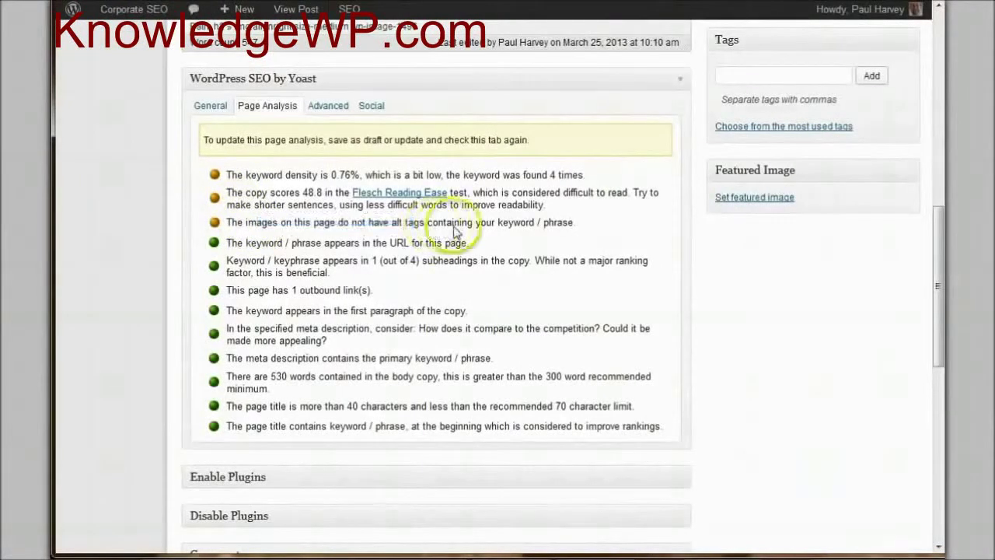
Change the alternative text of the magnifying glass image in the post to "What makes for Cost Effective SEO?"
scroll(707, 284, up, 1)
scroll(707, 283, up, 8)
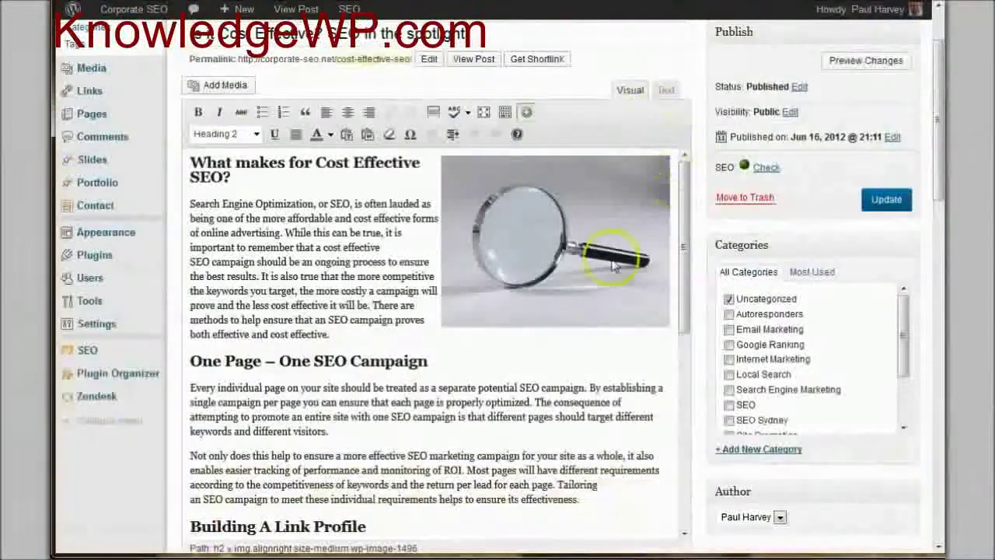
scroll(614, 267, up, 2)
click(486, 264)
click(461, 263)
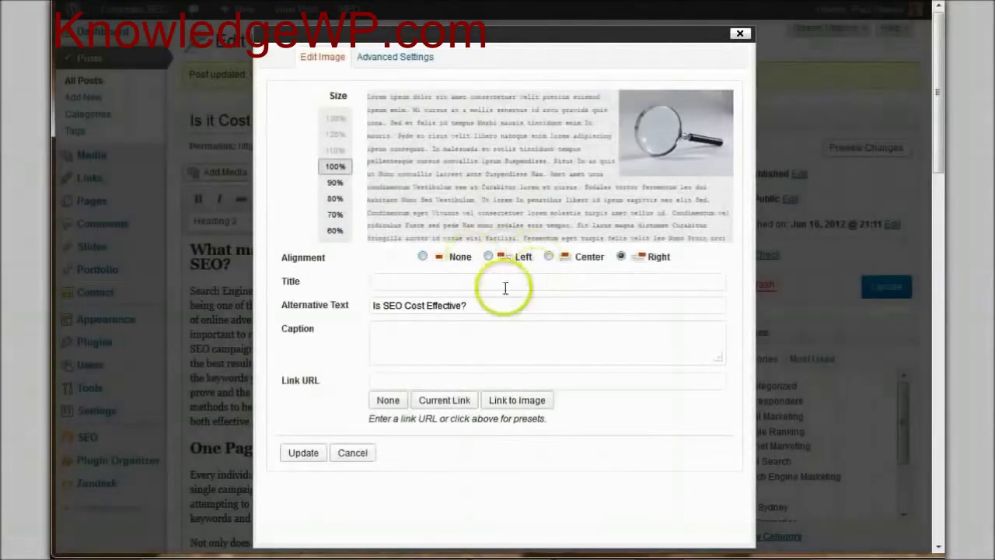
click(439, 307)
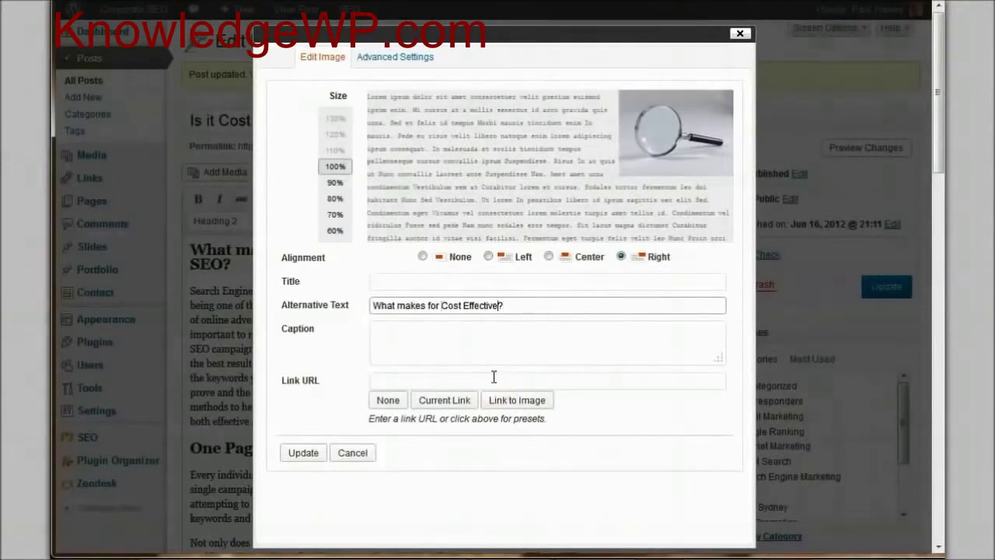
click(306, 453)
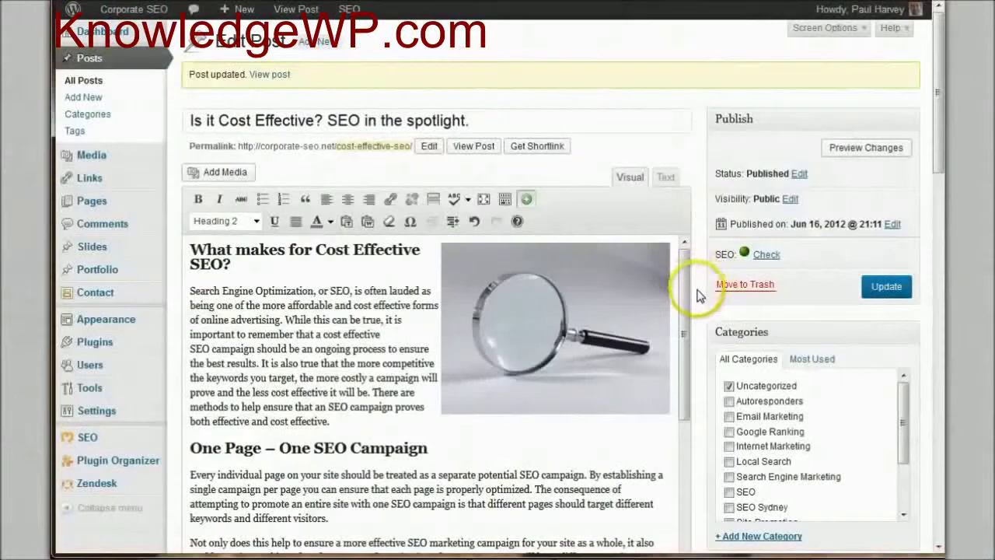
Insert "cost effective" before "SEO campaign is that different pages" in the first paragraph under "One Page – One SEO Campaign"
scroll(698, 296, down, 10)
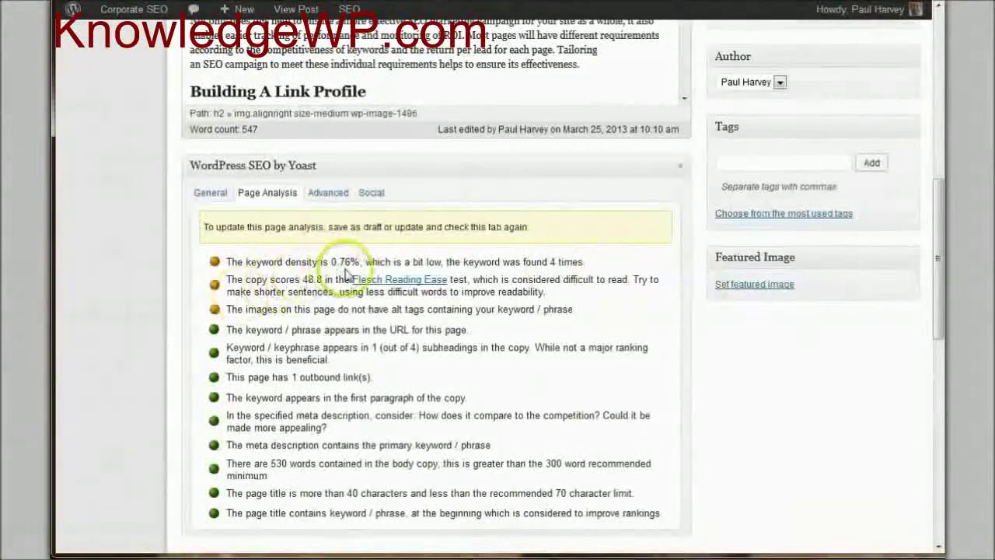
scroll(706, 305, up, 5)
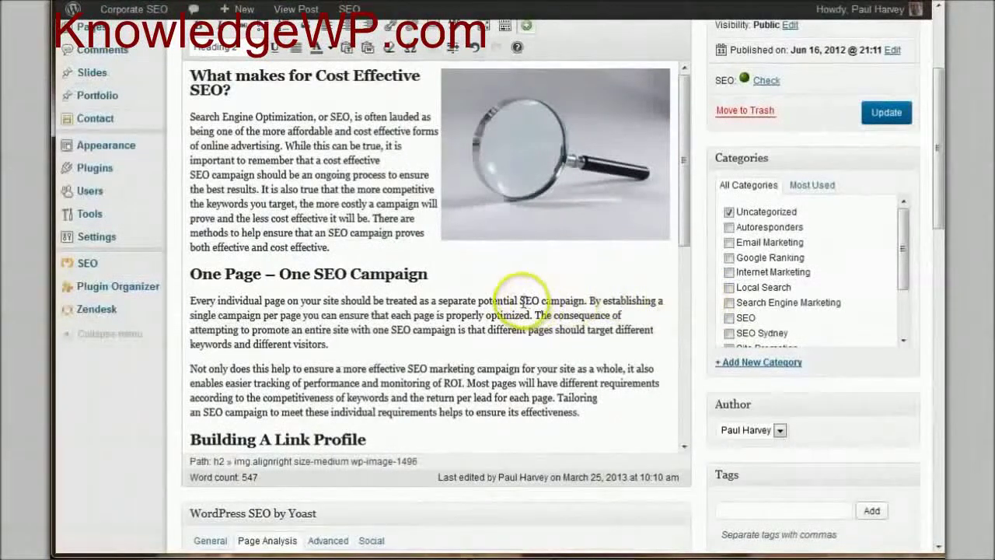
click(575, 415)
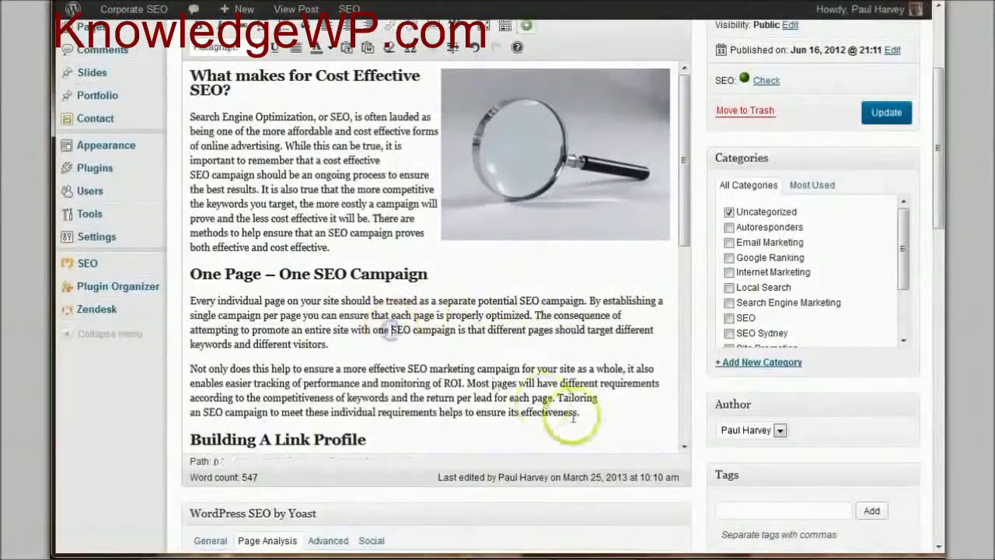
text(cost eff)
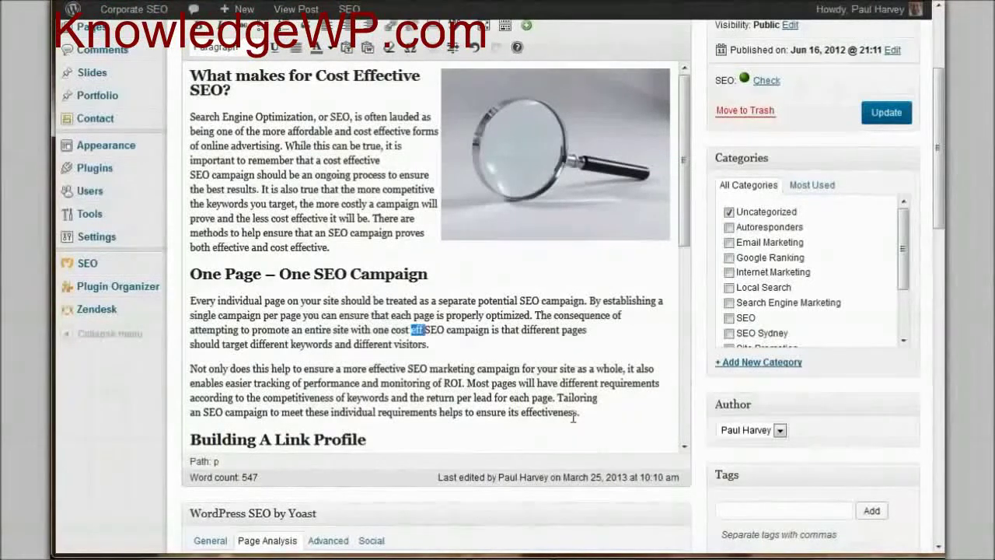
key(BackSpace)
text(cost effect)
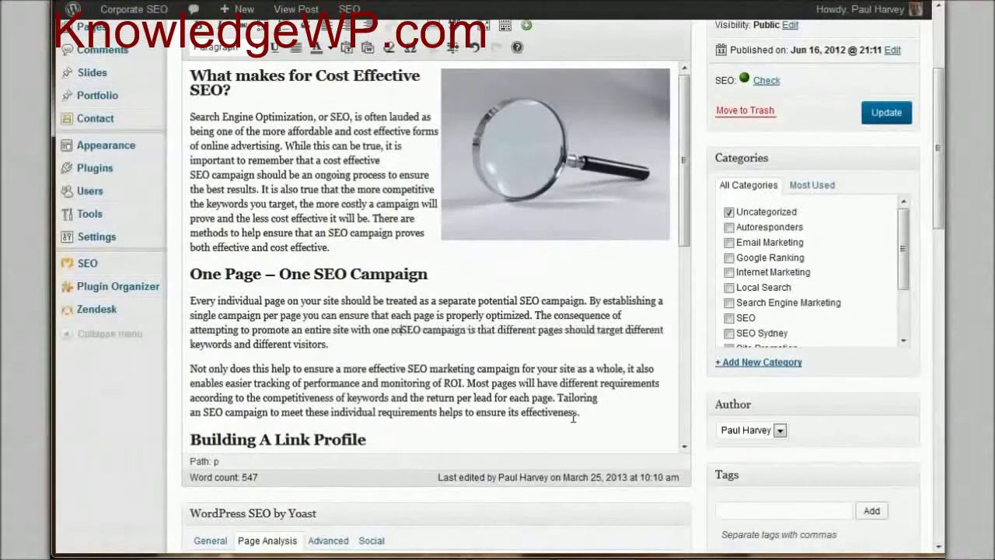
text(ive)
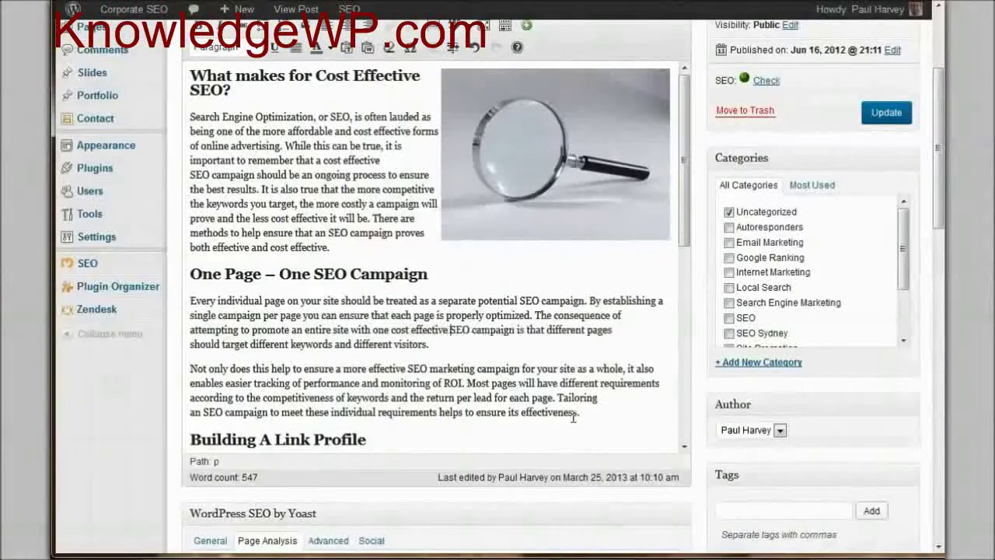
Update the post and check the keyword density and image alt tag entries in Yoast's page analysis
click(890, 114)
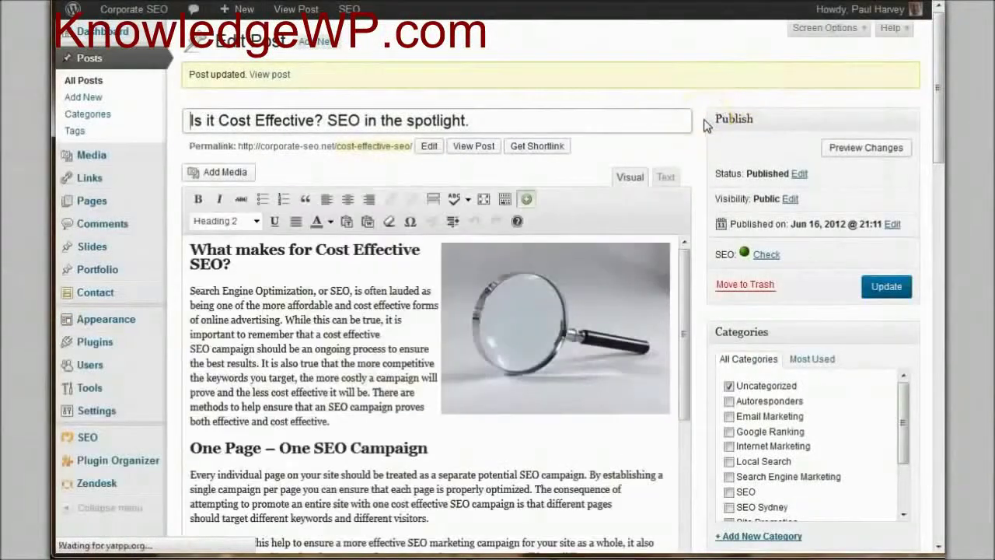
scroll(706, 121, down, 8)
scroll(706, 120, down, 2)
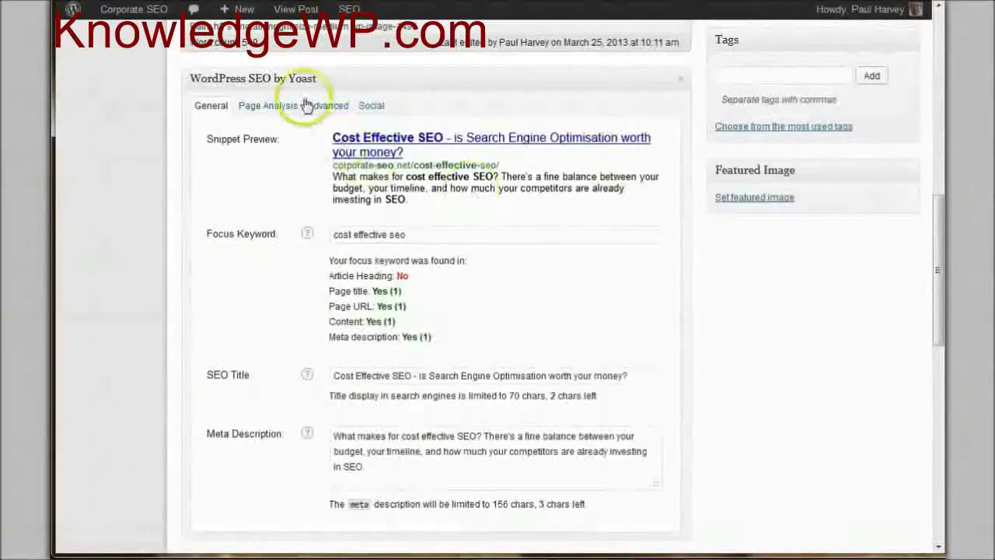
click(265, 109)
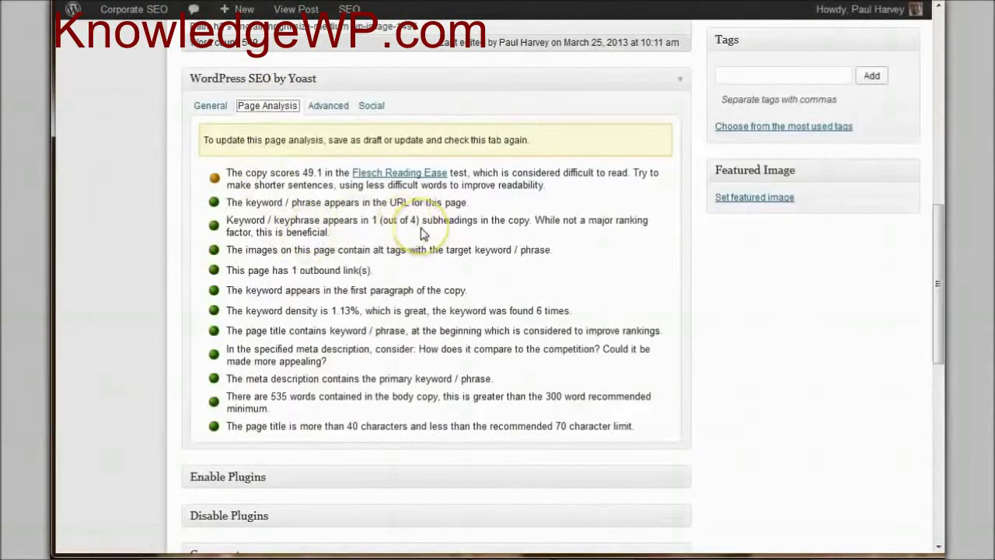
click(368, 314)
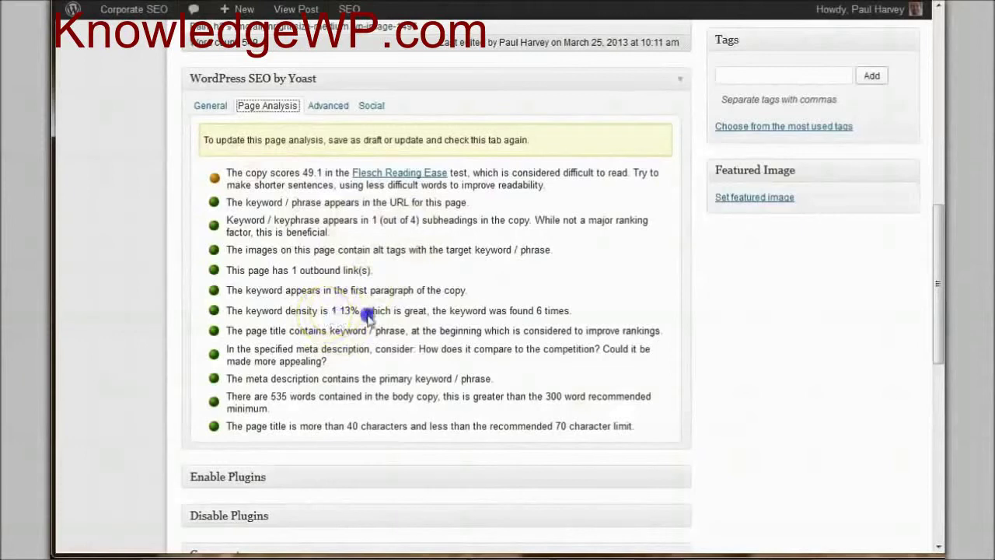